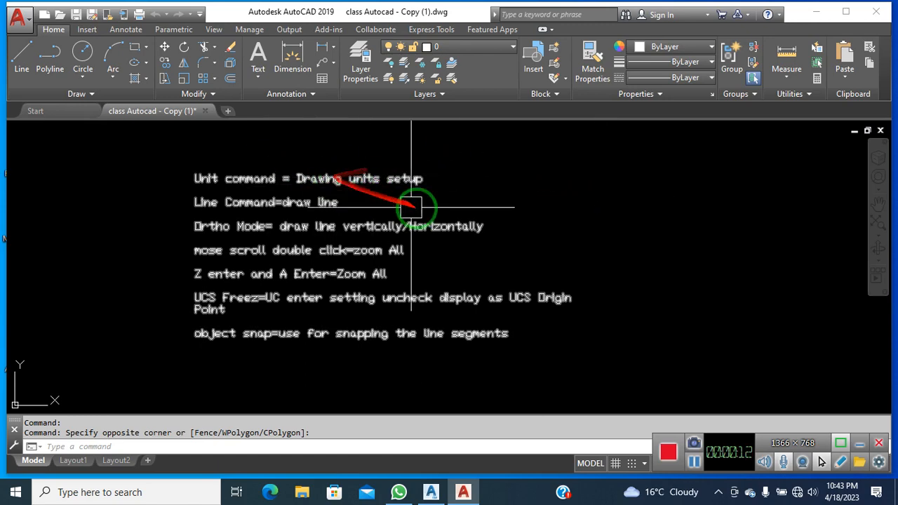
# Add an aligned dimension along the square's top edge, placing its dimension line just above the edge.
pyautogui.scroll(2, 325, 197)
pyautogui.moveTo(658, 219); pyautogui.dragTo(654, 192, button='middle')
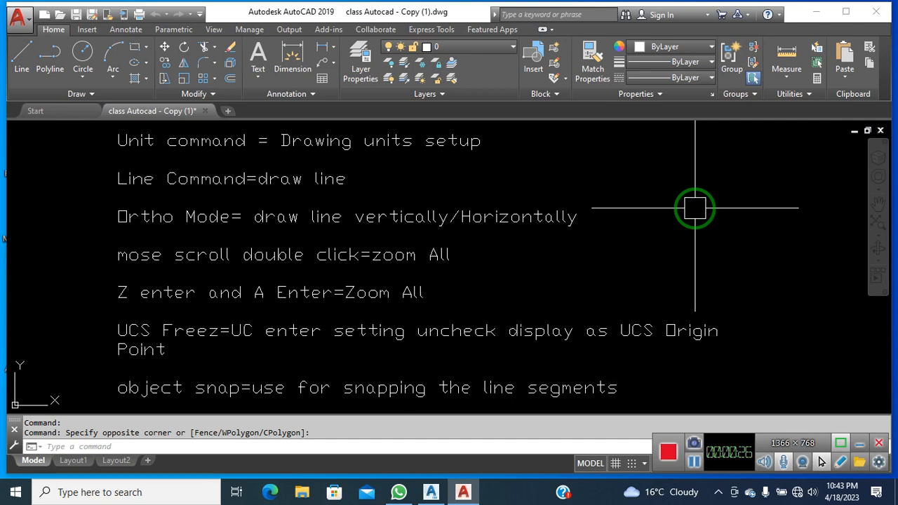
pyautogui.scroll(-5, 210, 204)
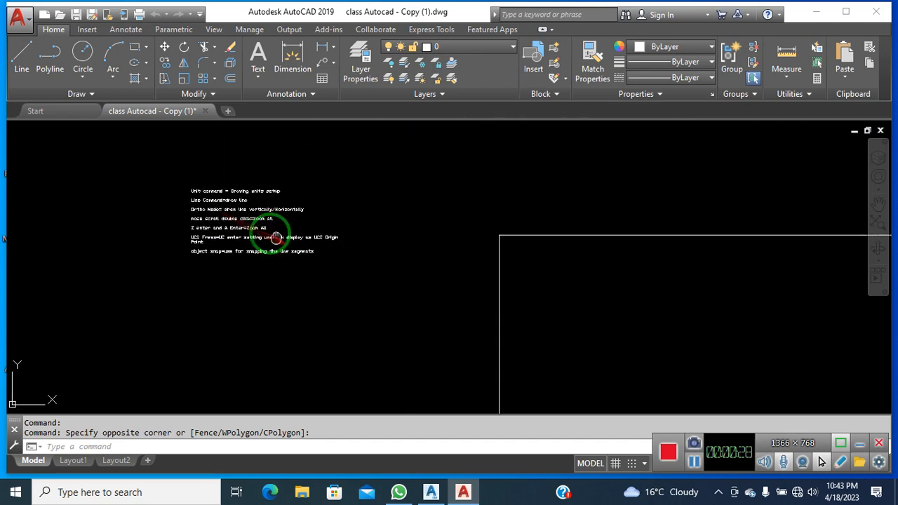
pyautogui.scroll(-4, 232, 201)
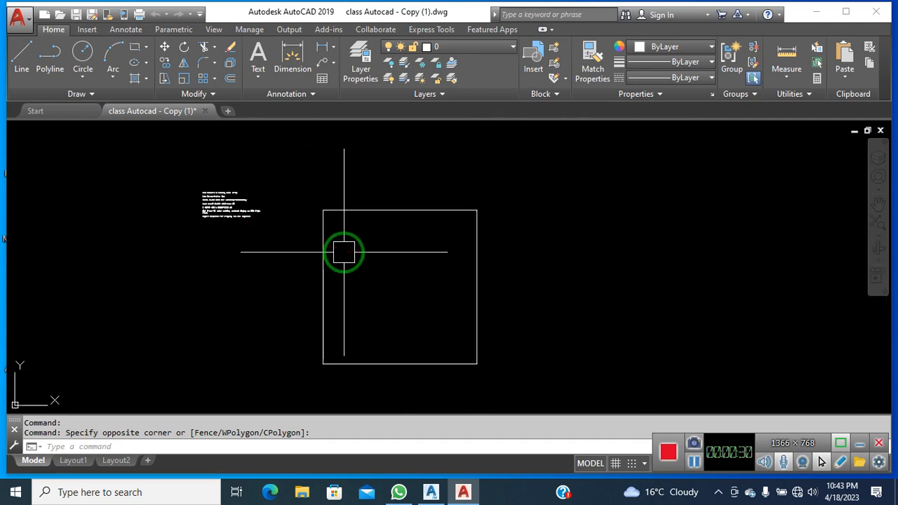
pyautogui.moveTo(422, 289); pyautogui.dragTo(413, 276, button='middle')
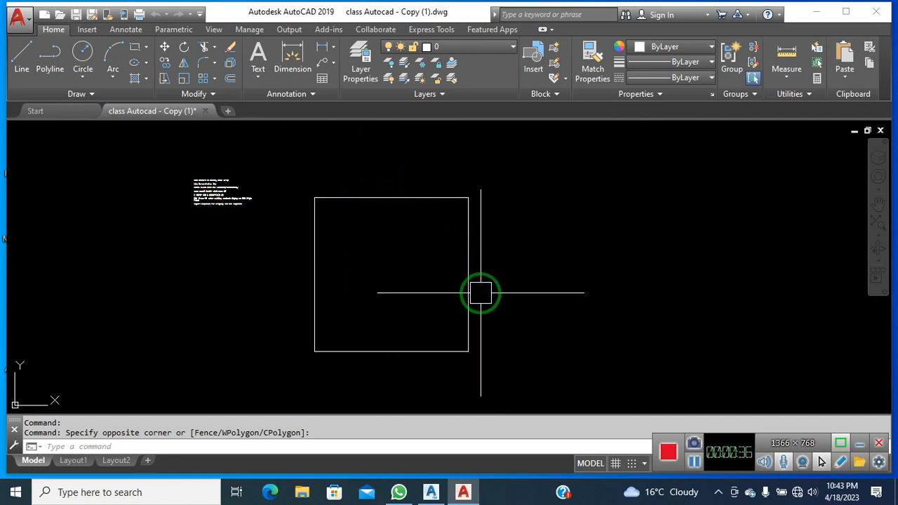
pyautogui.press('Return')
pyautogui.click(315, 198)
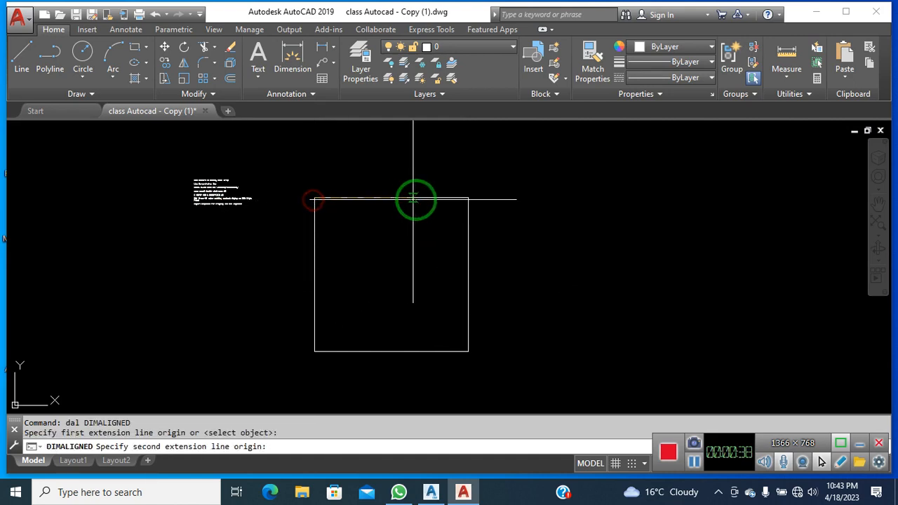
pyautogui.click(461, 198)
pyautogui.scroll(2, 414, 189)
pyautogui.click(383, 181)
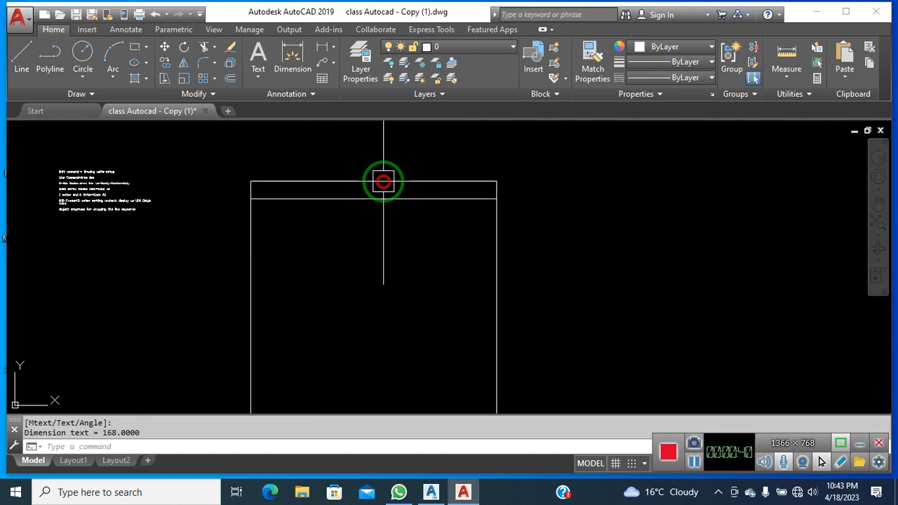
# Erase the aligned dimension above the square.
pyautogui.scroll(2, 382, 180)
pyautogui.click(367, 214)
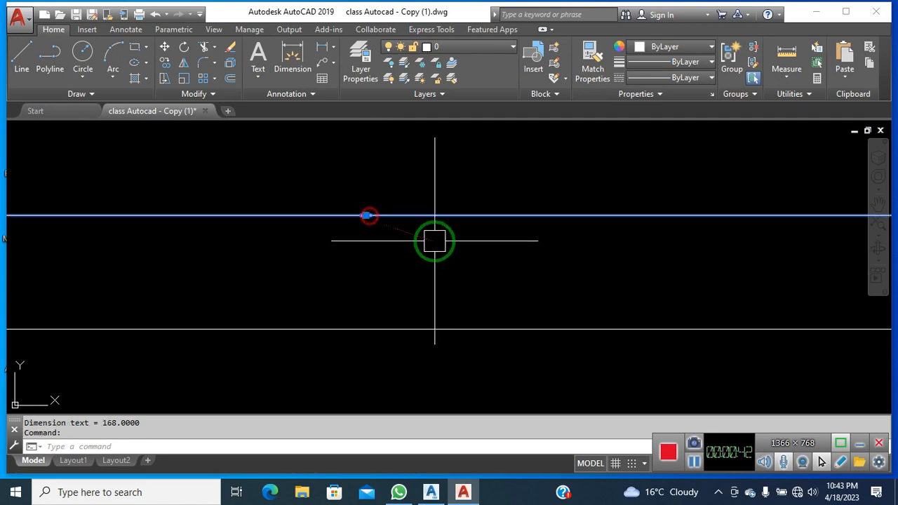
pyautogui.write('e')
pyautogui.press('Return')
# Erase all four lines of the square beside the notes.
pyautogui.scroll(-4, 411, 220)
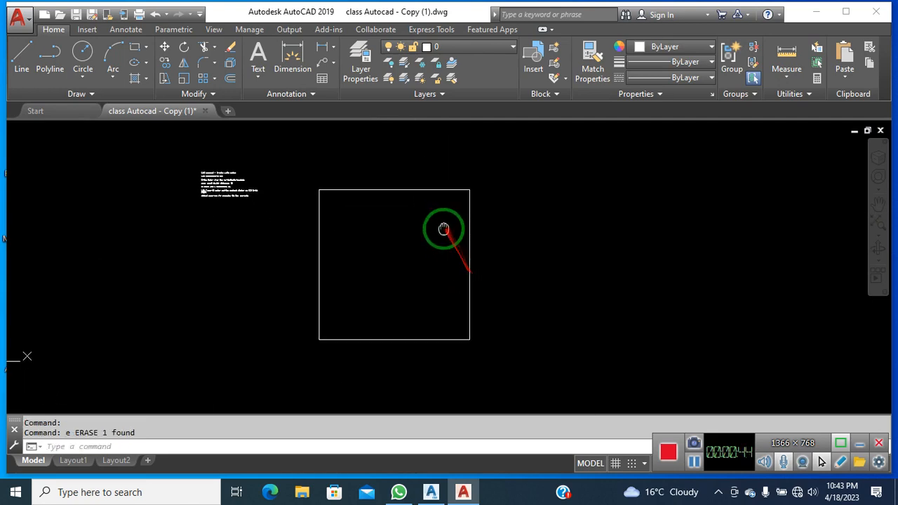
pyautogui.click(522, 197)
pyautogui.click(515, 219)
pyautogui.click(510, 177)
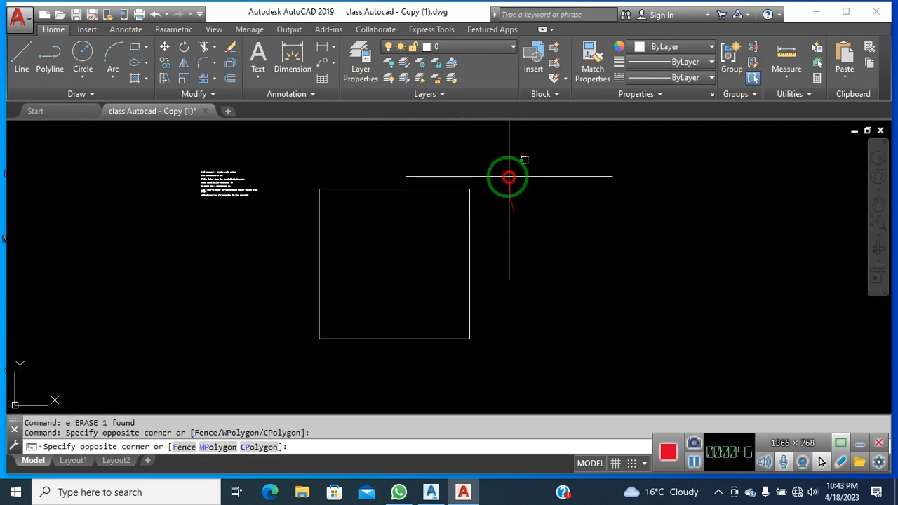
pyautogui.click(273, 356)
pyautogui.press('Delete')
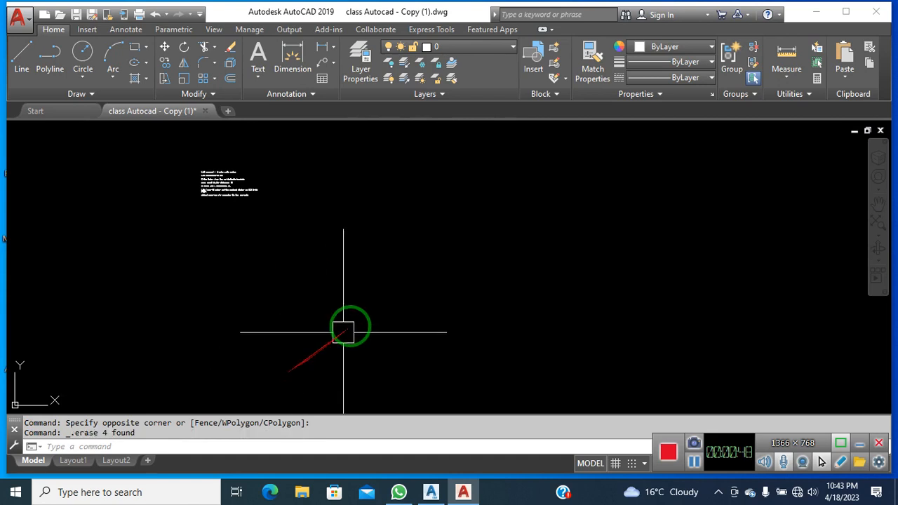
pyautogui.click(385, 292)
pyautogui.click(361, 308)
pyautogui.click(381, 270)
pyautogui.click(356, 289)
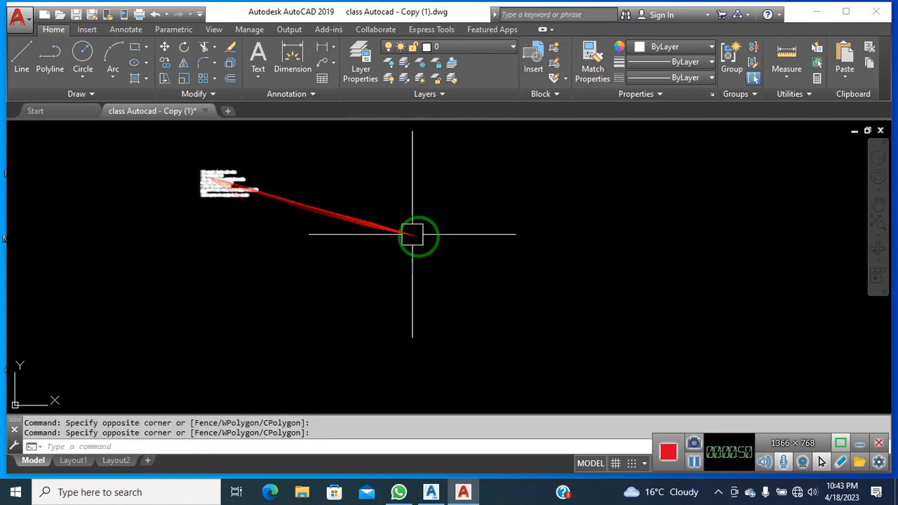
pyautogui.scroll(2, 422, 225)
pyautogui.scroll(1, 142, 174)
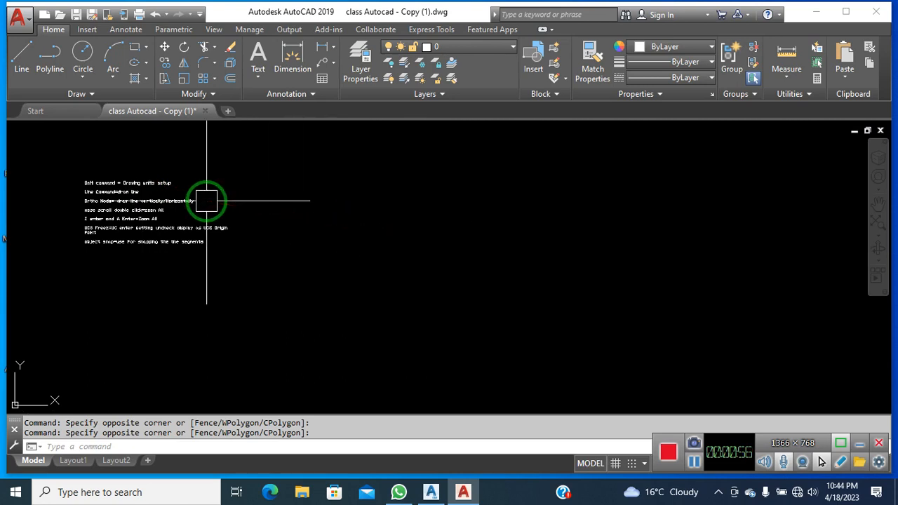
pyautogui.click(288, 201)
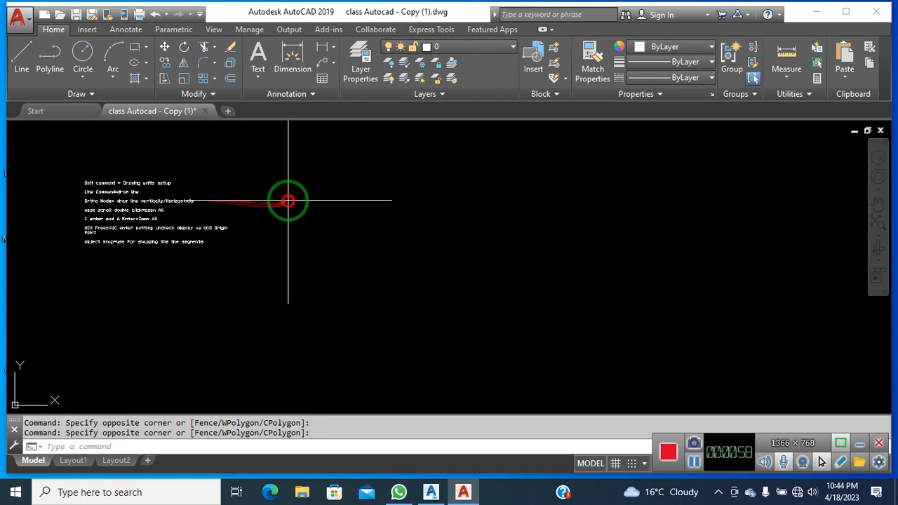
pyautogui.click(279, 225)
pyautogui.moveTo(335, 241); pyautogui.dragTo(350, 241, button='middle')
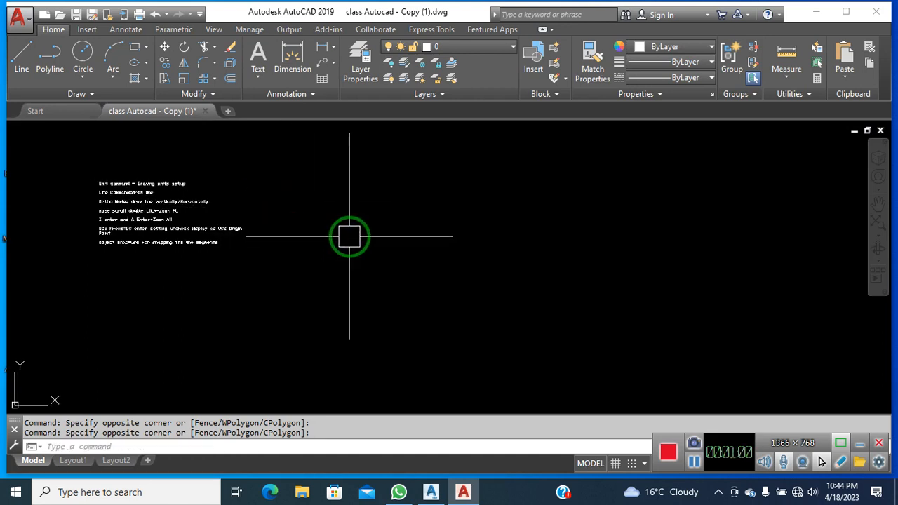
pyautogui.click(385, 226)
pyautogui.click(366, 256)
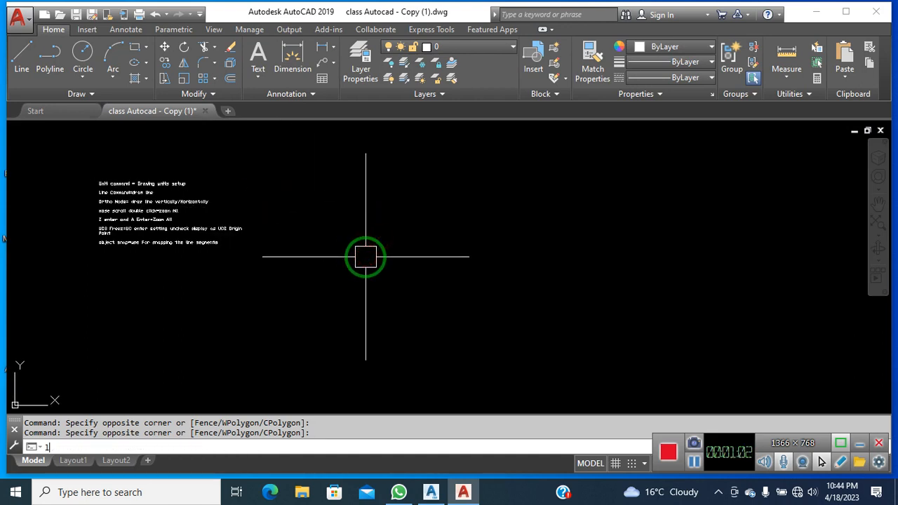
# Draw a square with 14' sides beside the notes using the Line command with Ortho on.
pyautogui.press('Return')
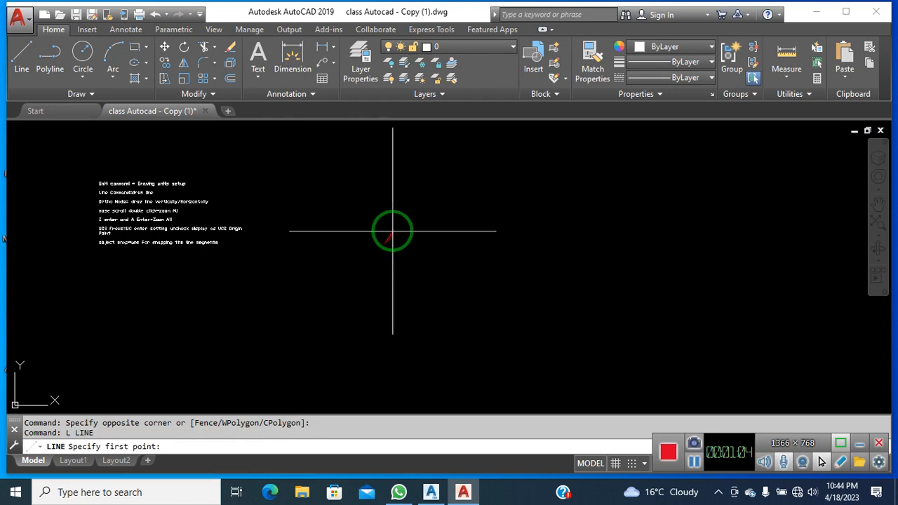
pyautogui.click(380, 211)
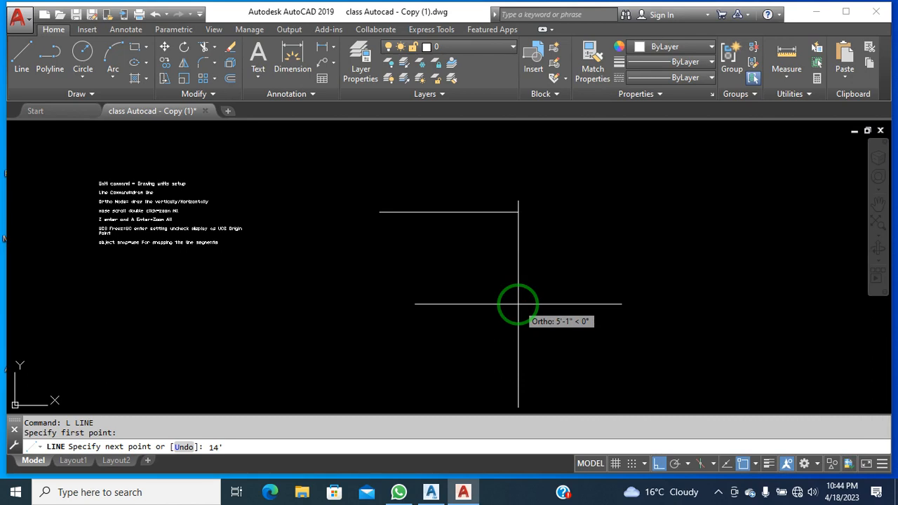
pyautogui.press('Return')
pyautogui.scroll(-5, 635, 305)
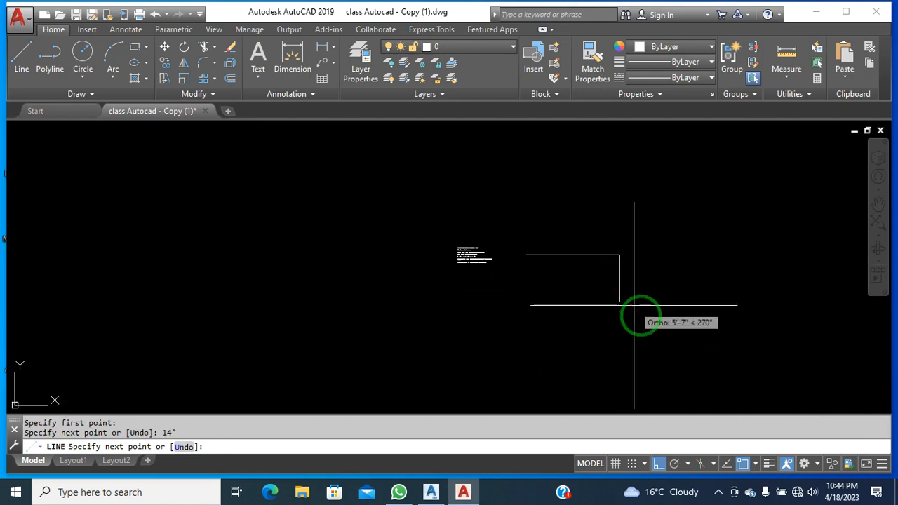
pyautogui.write("14'")
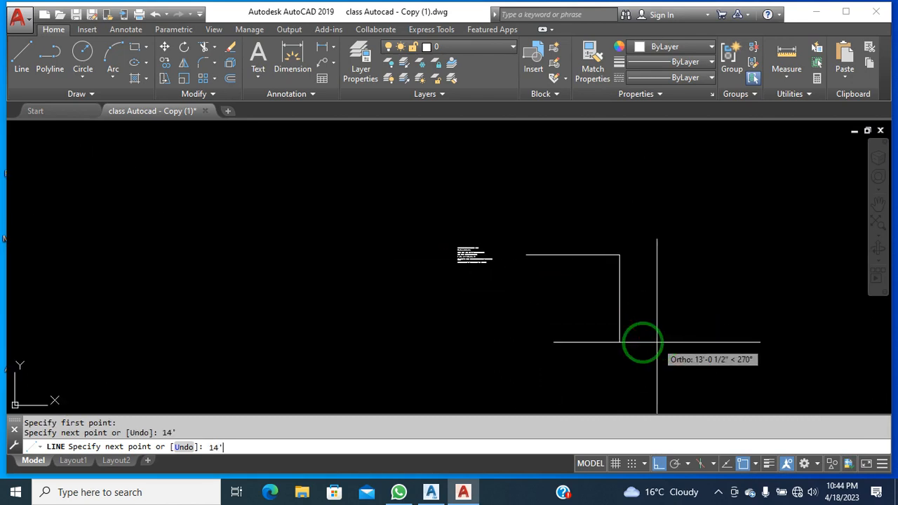
pyautogui.press('Return')
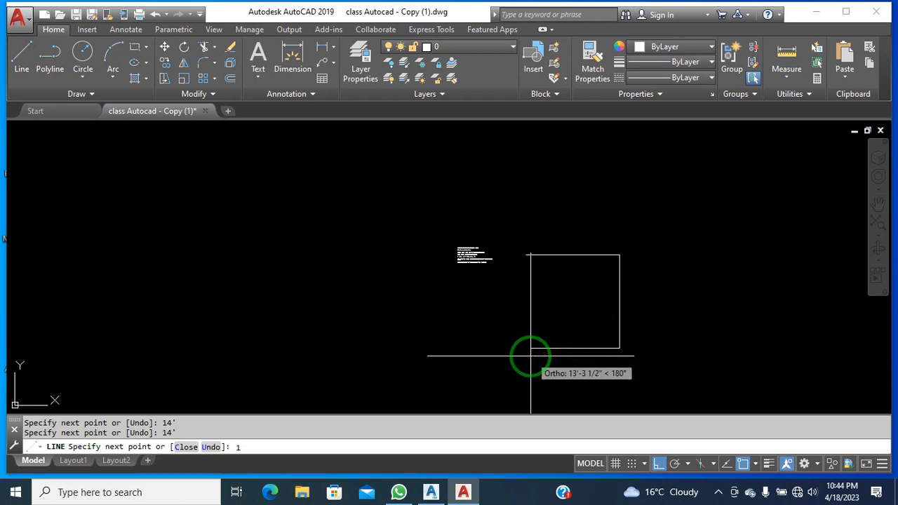
pyautogui.press('Return')
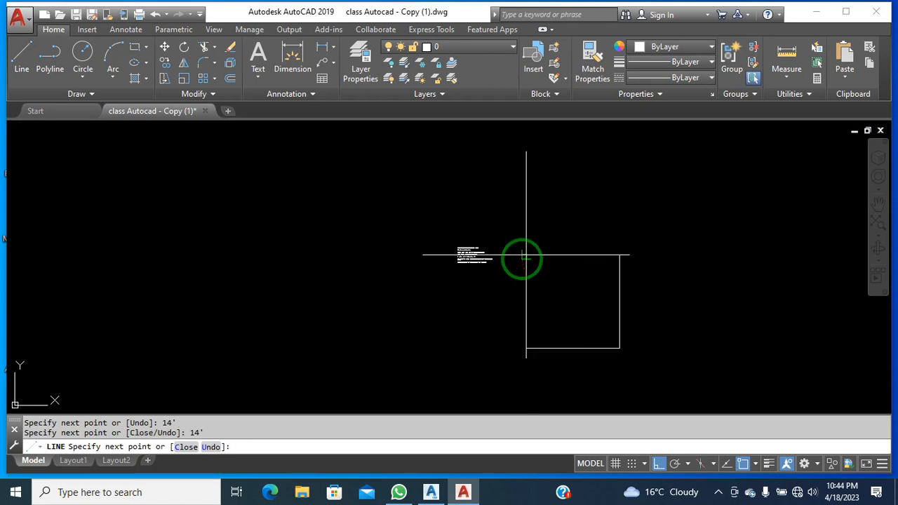
pyautogui.write('14')
pyautogui.press('Return')
pyautogui.press('Return')
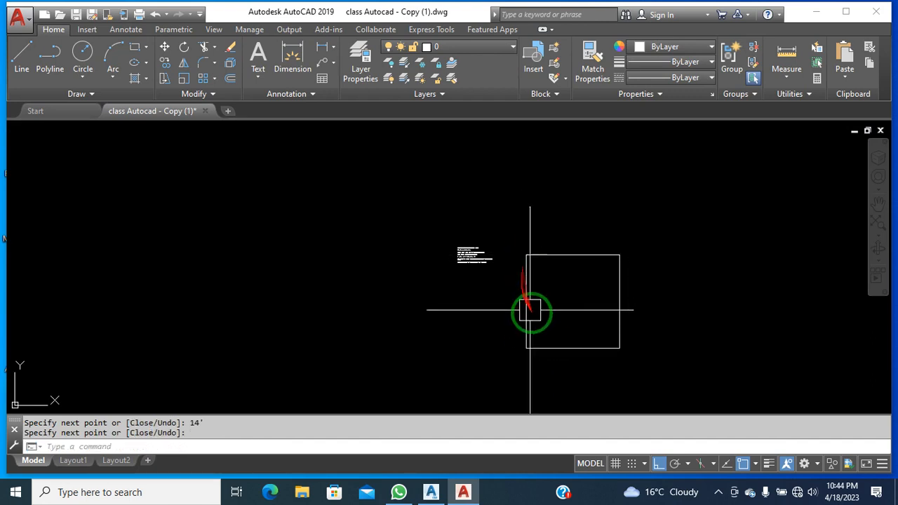
# Set all of the notes' text to the Verdana font with a text height of 2".
pyautogui.scroll(2, 701, 328)
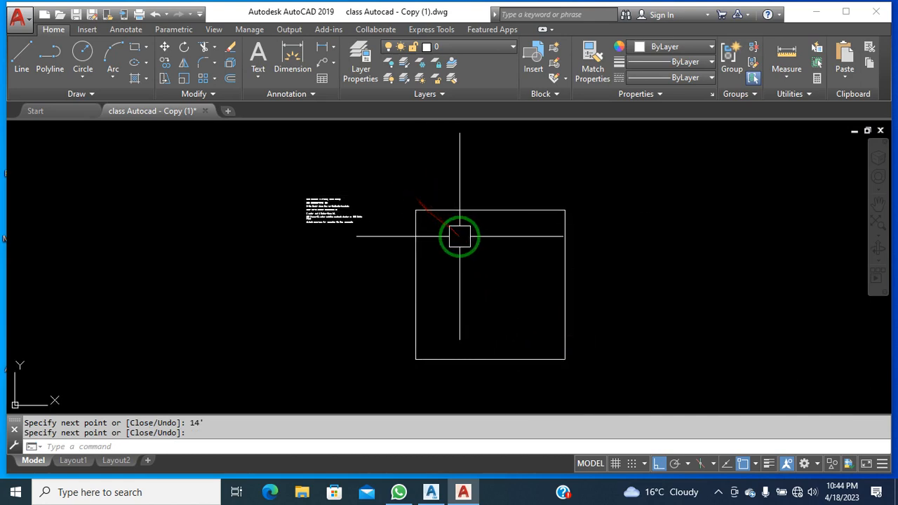
pyautogui.scroll(2, 445, 279)
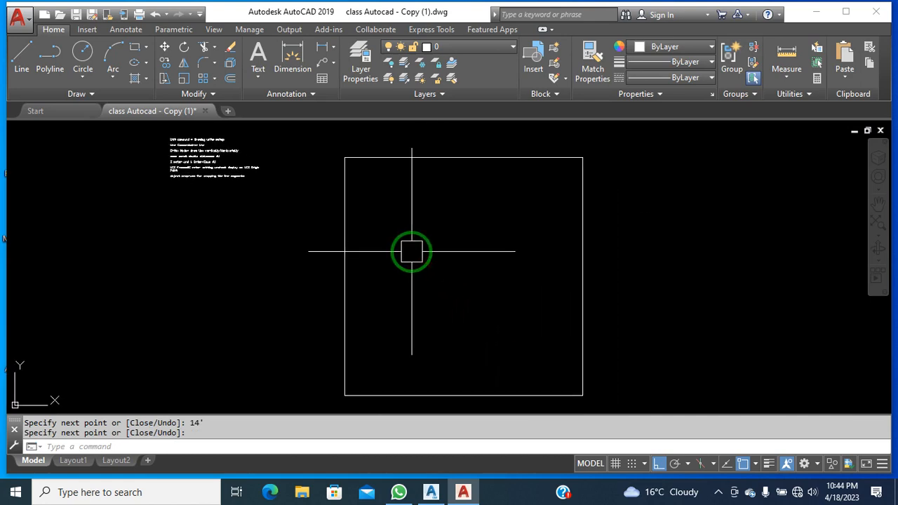
pyautogui.scroll(4, 257, 226)
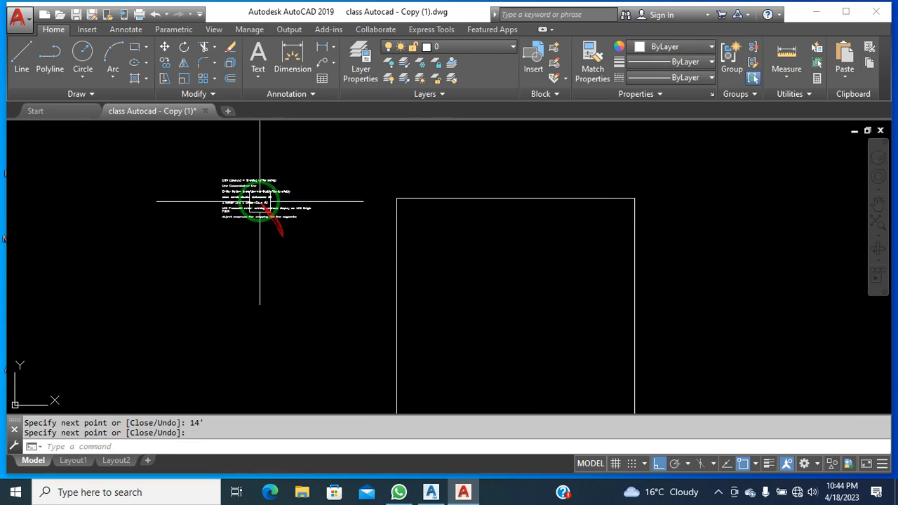
pyautogui.press('Return')
pyautogui.click(257, 226)
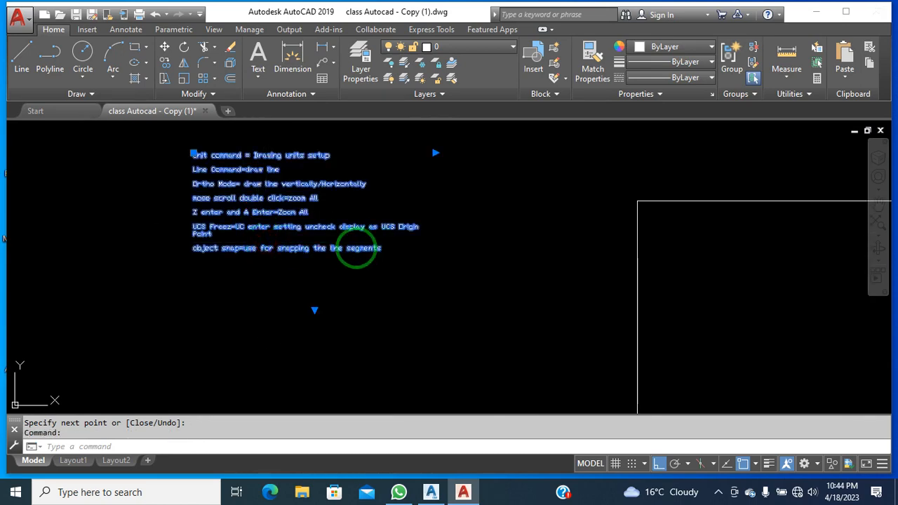
pyautogui.doubleClick(358, 251)
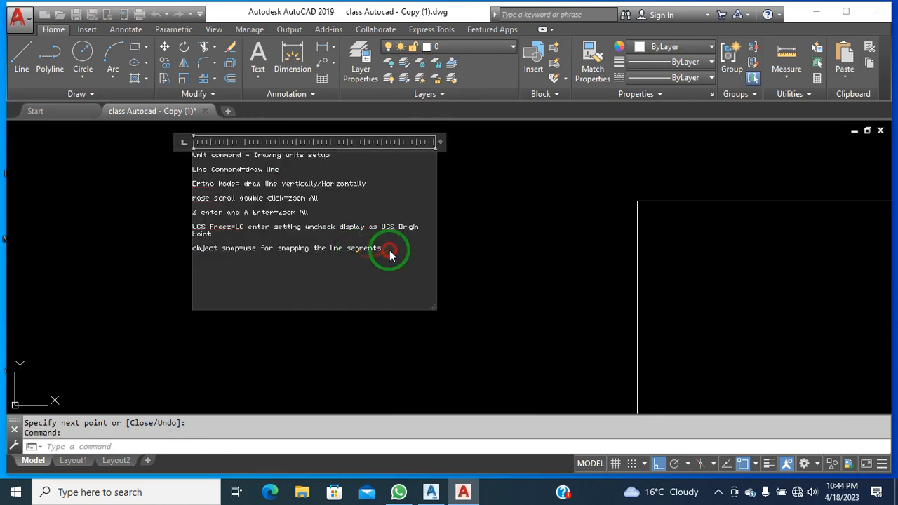
pyautogui.hotkey('ctrl', 'a')
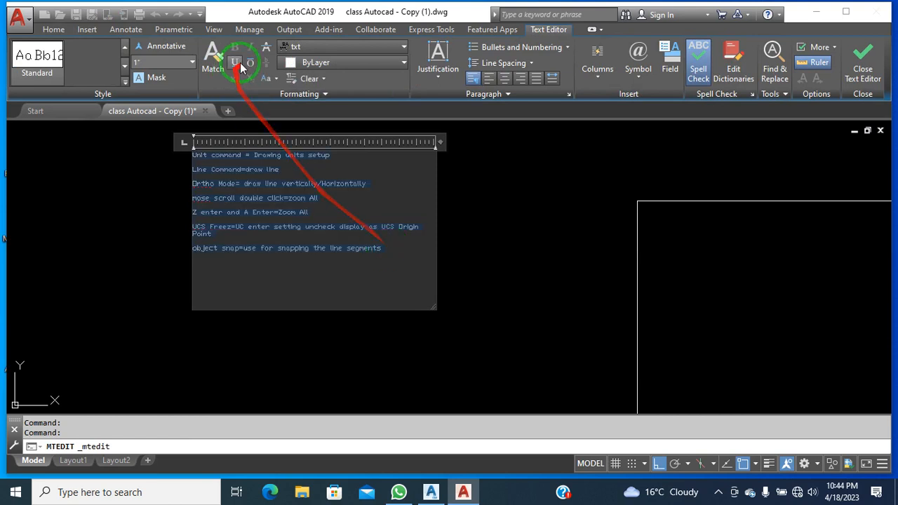
pyautogui.click(317, 47)
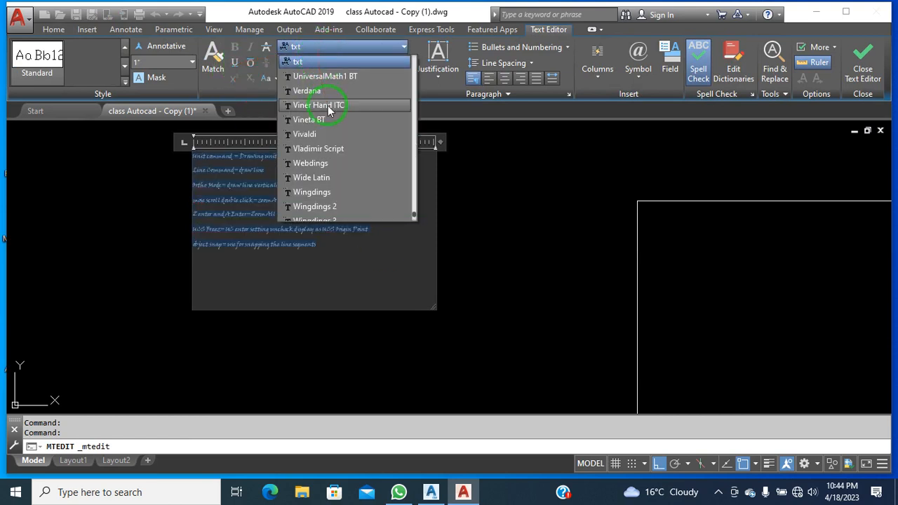
pyautogui.press('Up')
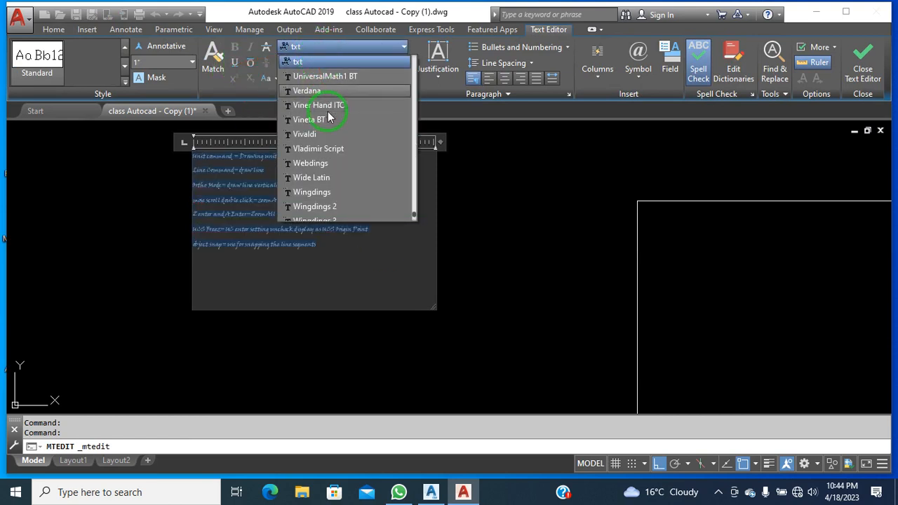
pyautogui.click(309, 90)
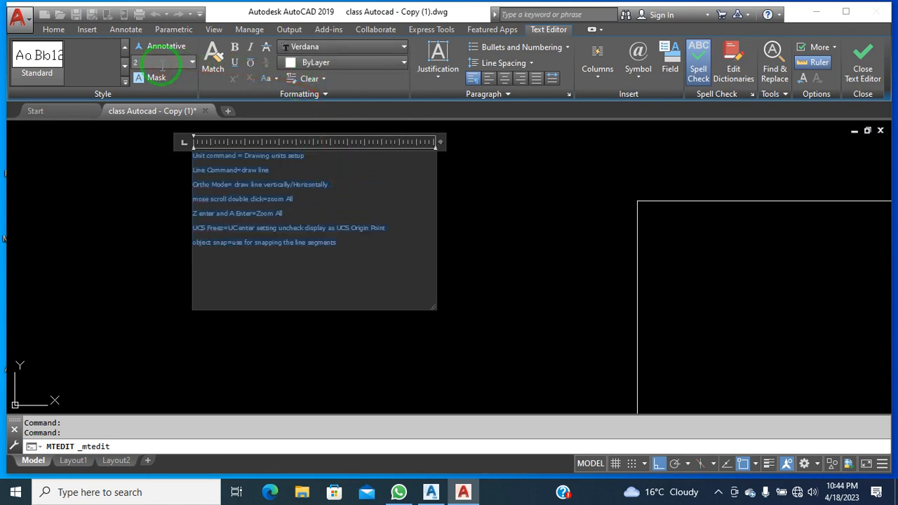
pyautogui.press('Return')
# Enlarge the notes' text frame in width and height so all lines fit in one column, and finish the text edit.
pyautogui.scroll(-2, 438, 301)
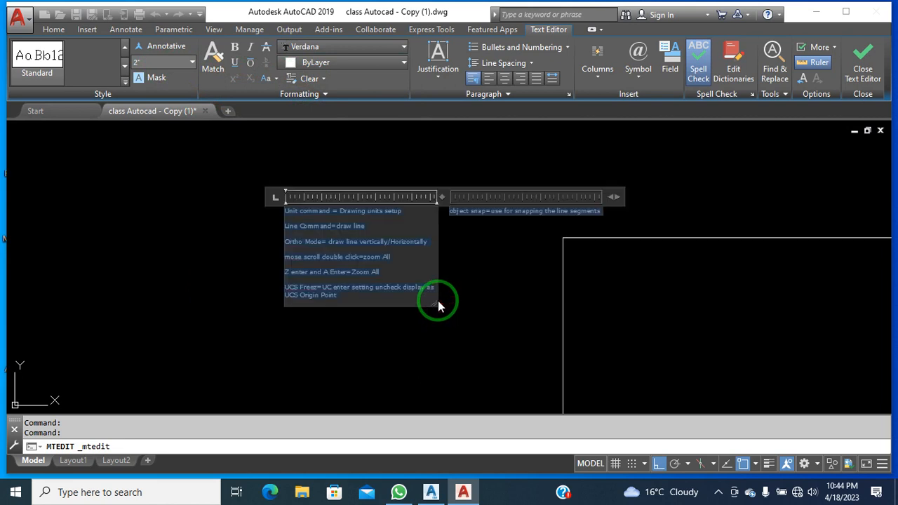
pyautogui.scroll(-2, 439, 306)
pyautogui.moveTo(439, 306); pyautogui.dragTo(475, 347)
pyautogui.scroll(-2, 372, 224)
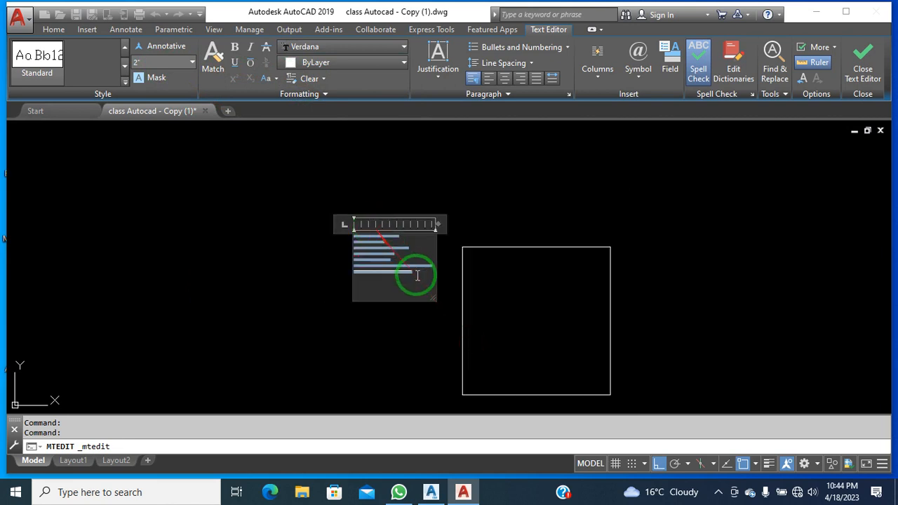
pyautogui.moveTo(417, 276); pyautogui.dragTo(385, 236, button='middle')
pyautogui.moveTo(397, 263)
pyautogui.mouseDown()
pyautogui.moveTo(407, 290)
pyautogui.moveTo(402, 366)
pyautogui.mouseUp()
pyautogui.moveTo(407, 185); pyautogui.dragTo(462, 185)
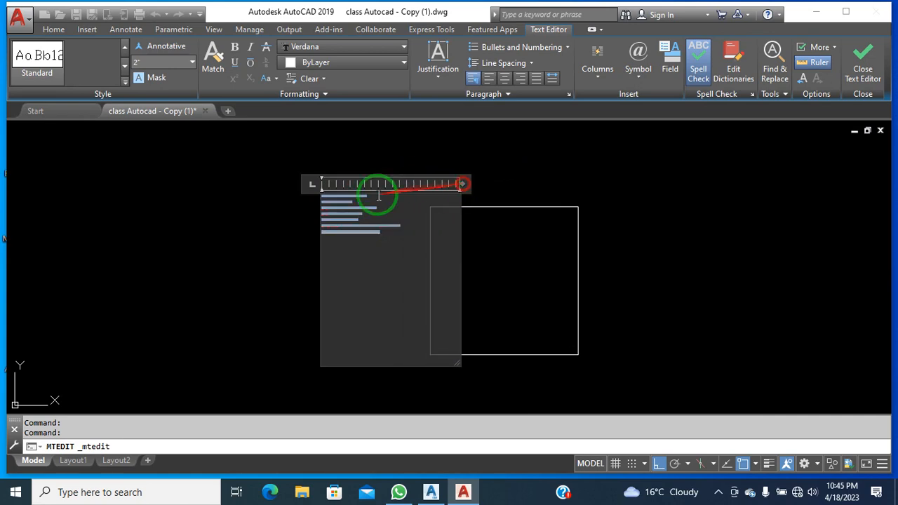
pyautogui.click(207, 207)
# Move the command notes a short distance horizontally, farther away from the square.
pyautogui.click(330, 225)
pyautogui.write('m')
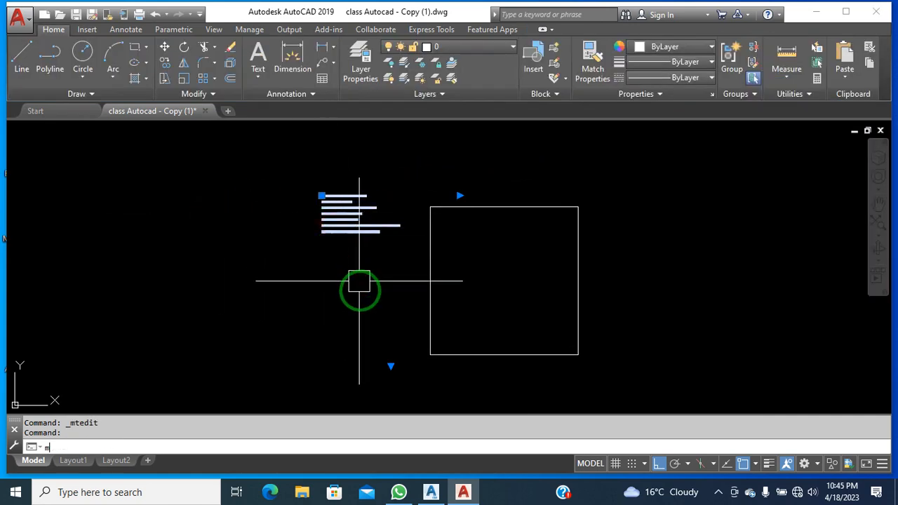
pyautogui.press('Return')
pyautogui.click(353, 282)
pyautogui.click(298, 272)
pyautogui.press('Escape')
# Open the notes for editing and number the first four lines "1)" to "4)", from the Unit command line to the mouse scroll line.
pyautogui.scroll(8, 296, 271)
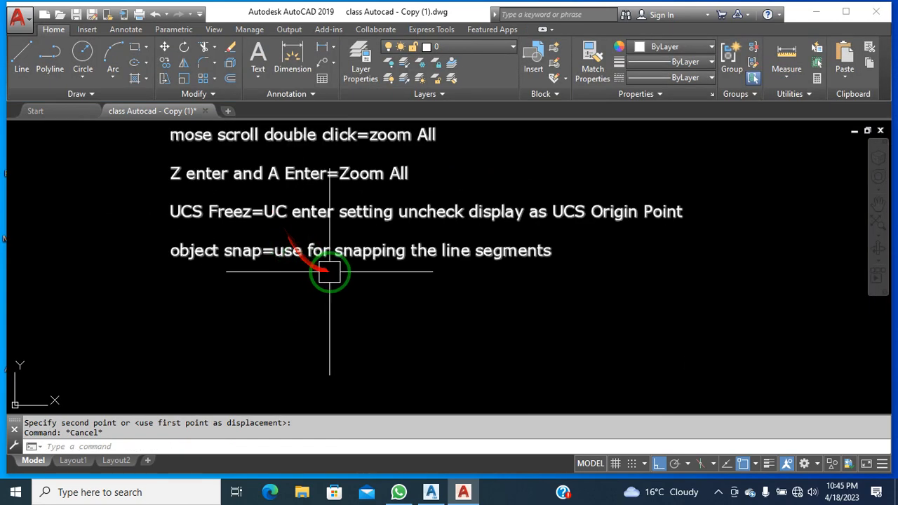
pyautogui.doubleClick(406, 256)
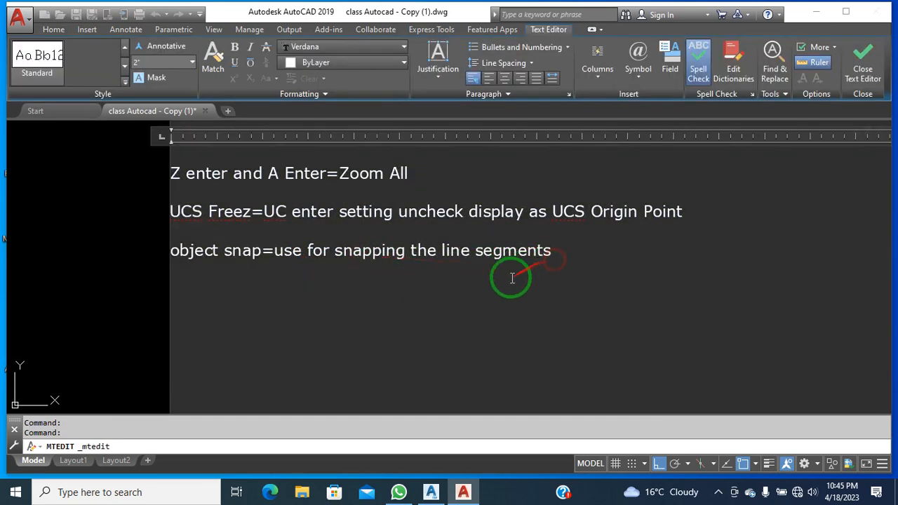
pyautogui.scroll(-3, 506, 281)
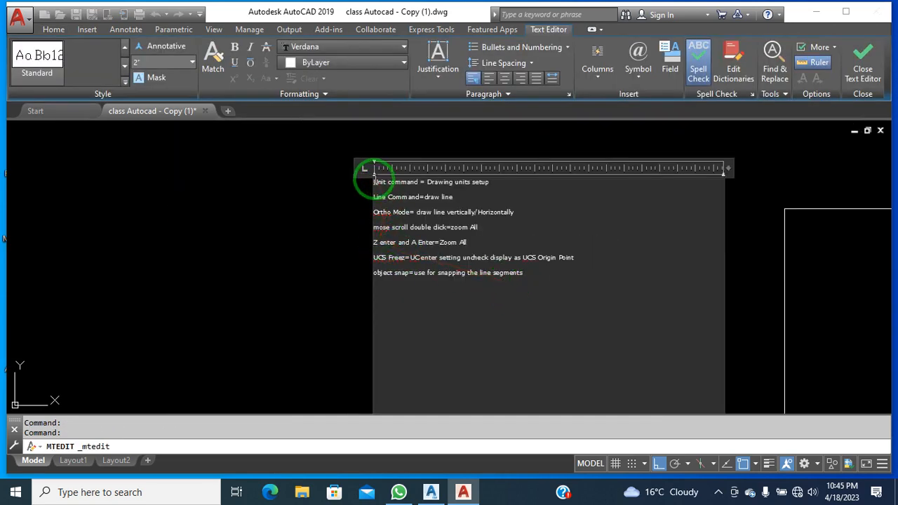
pyautogui.write('1')
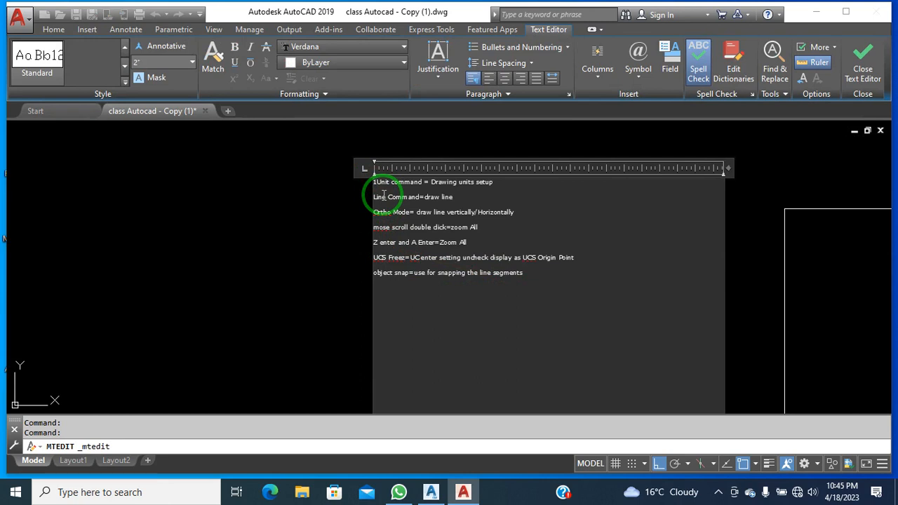
pyautogui.write(') ')
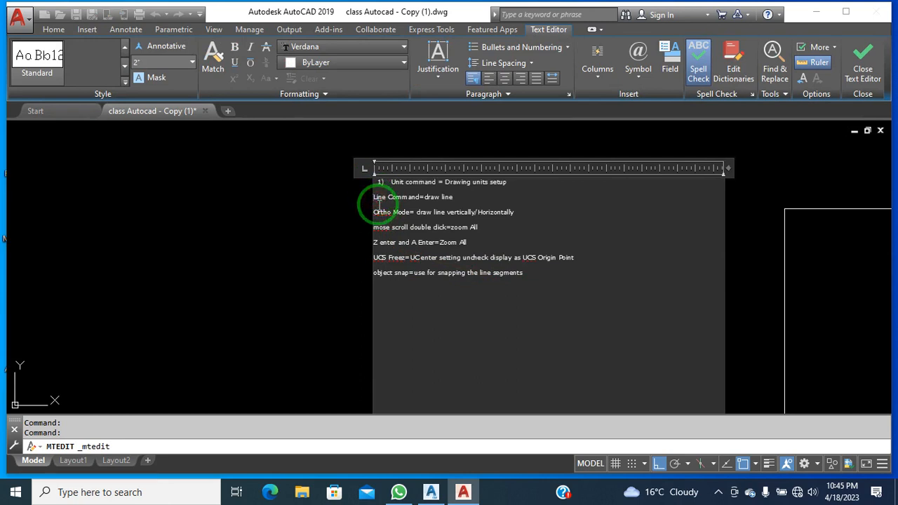
pyautogui.write(') ')
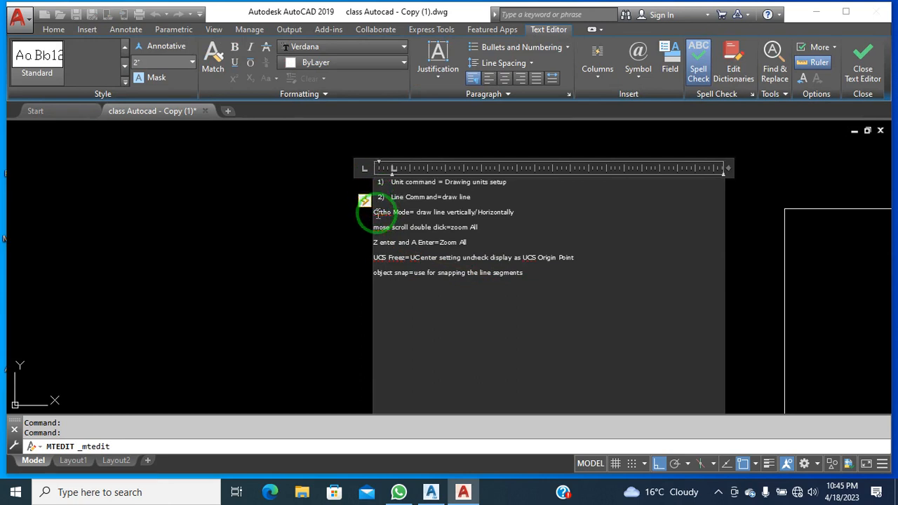
pyautogui.write('3')
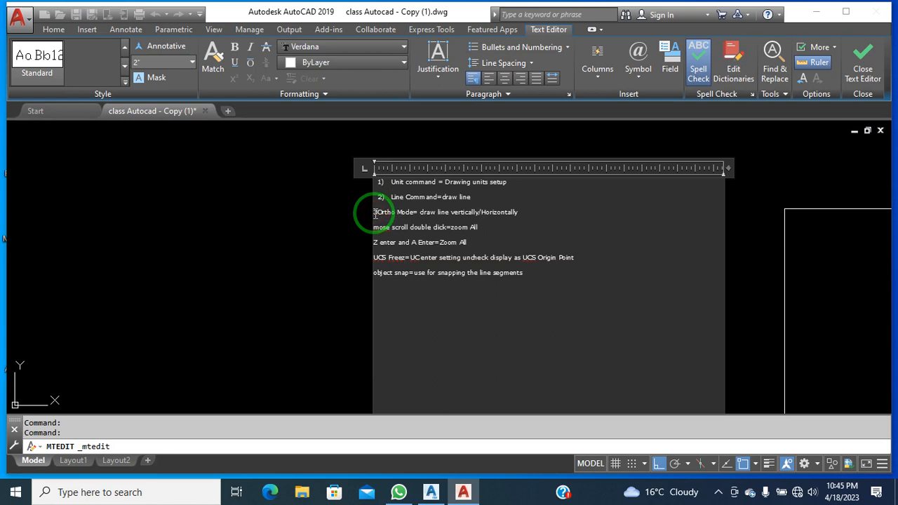
pyautogui.write(')')
pyautogui.click(374, 227)
pyautogui.write('4')
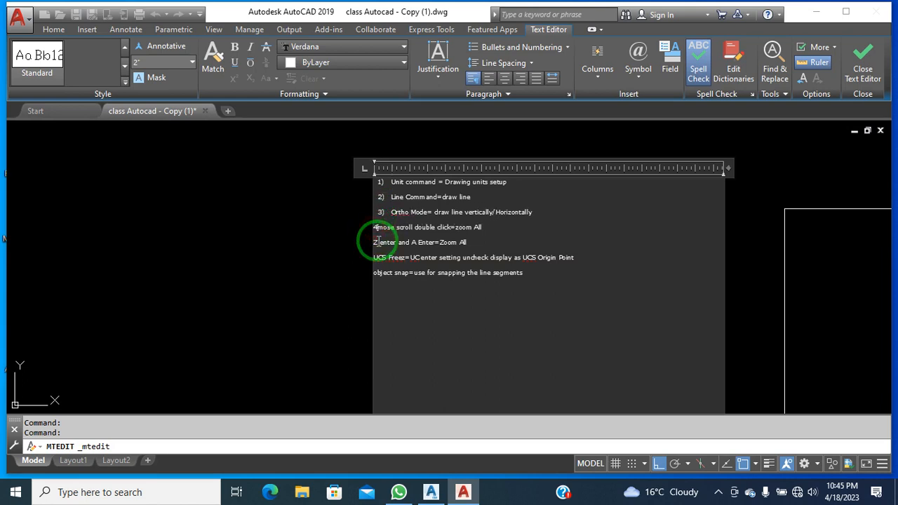
pyautogui.write(')')
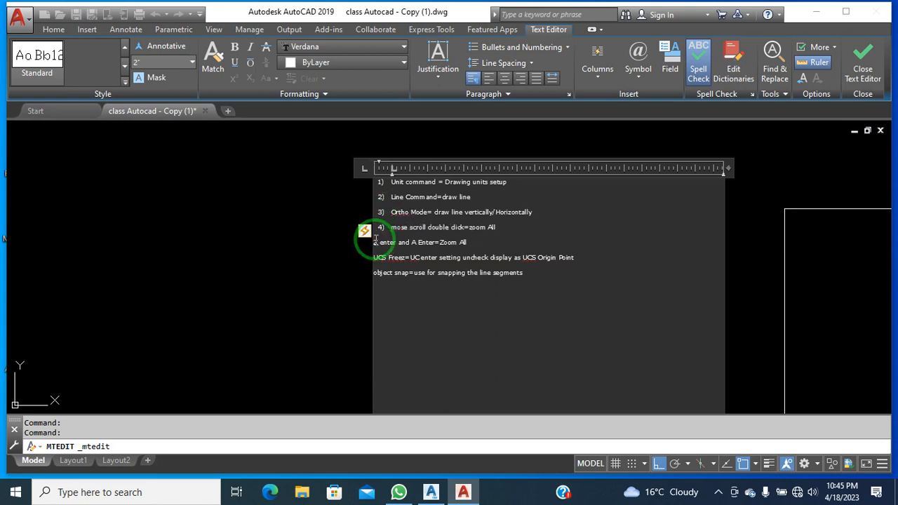
# Number the "Z enter and A Enter" line "5)" and the "UCS Freez" line "6)".
pyautogui.click(368, 240)
pyautogui.doubleClick(389, 239)
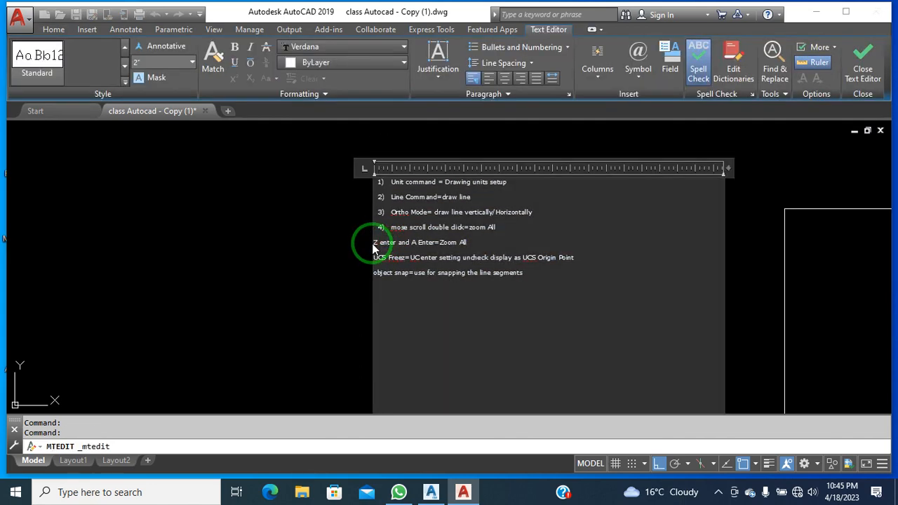
pyautogui.click(372, 245)
pyautogui.doubleClick(381, 243)
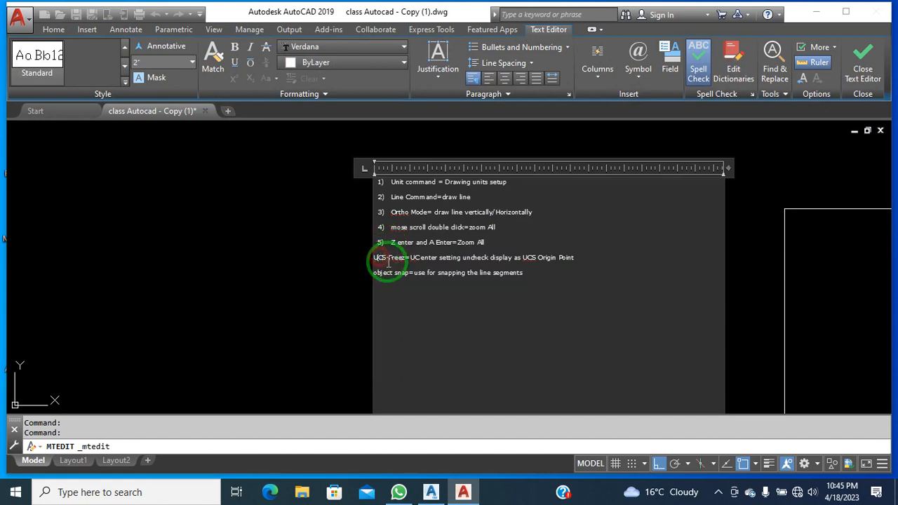
pyautogui.write('6')
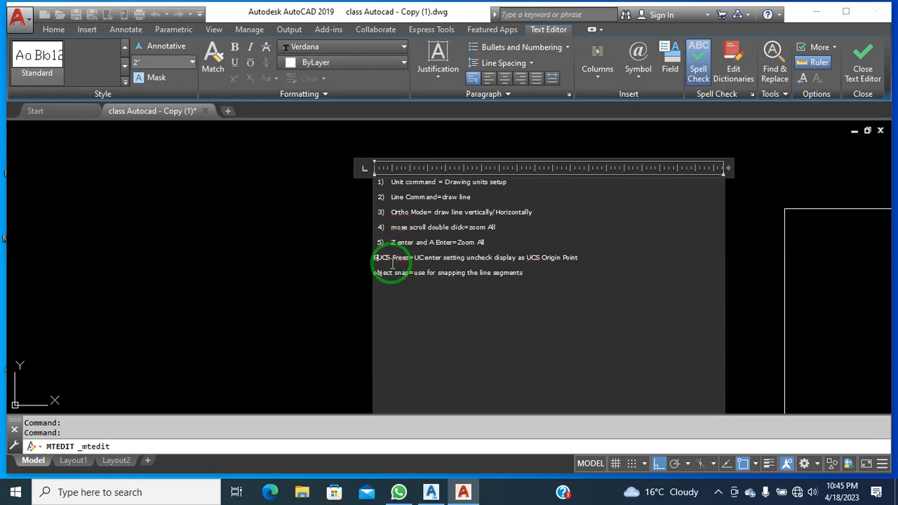
pyautogui.write(')')
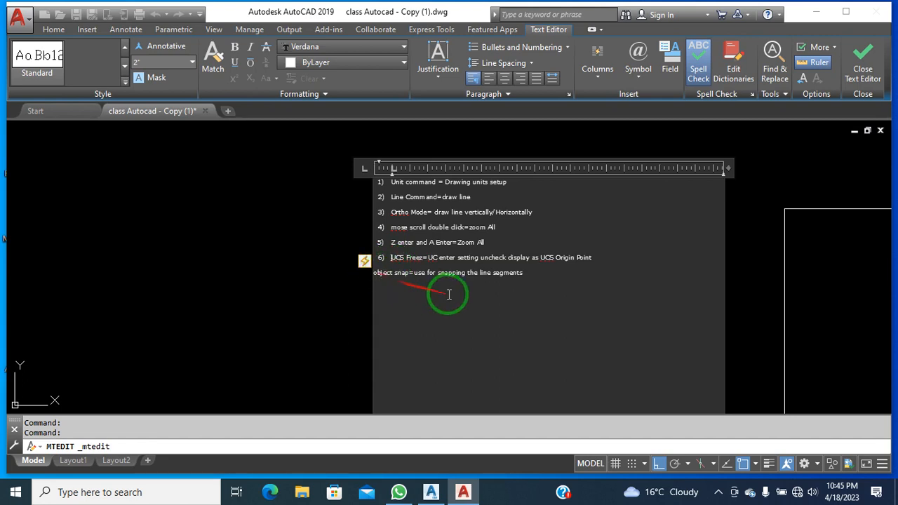
# Add the line "7) Offset Command" below the object snap note and finish the text edit.
pyautogui.click(522, 281)
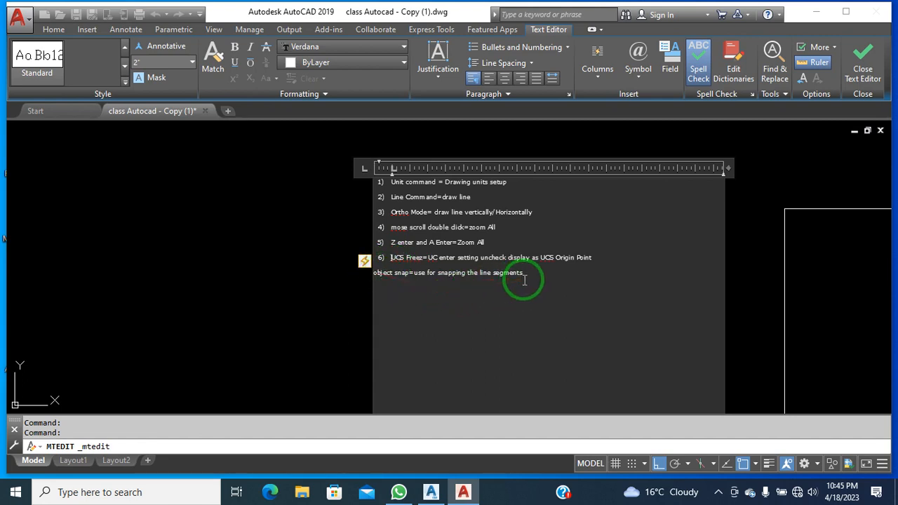
pyautogui.click(534, 276)
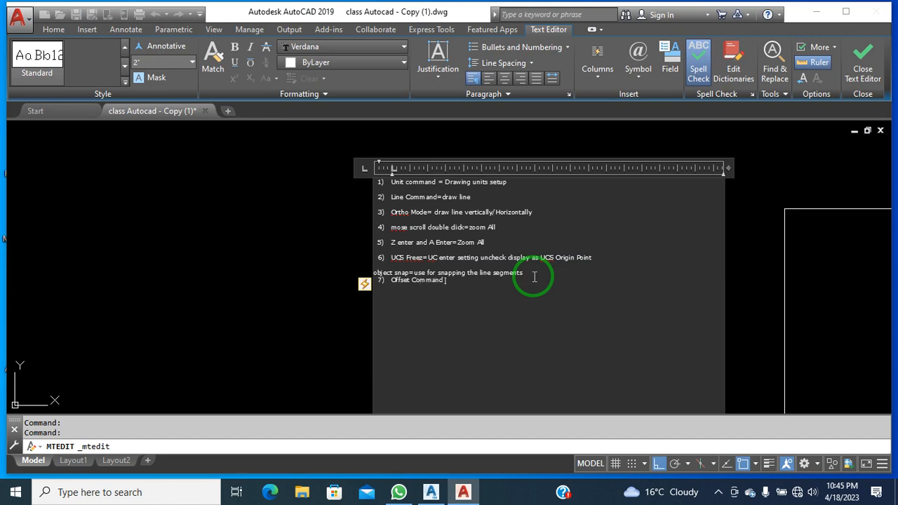
pyautogui.click(327, 287)
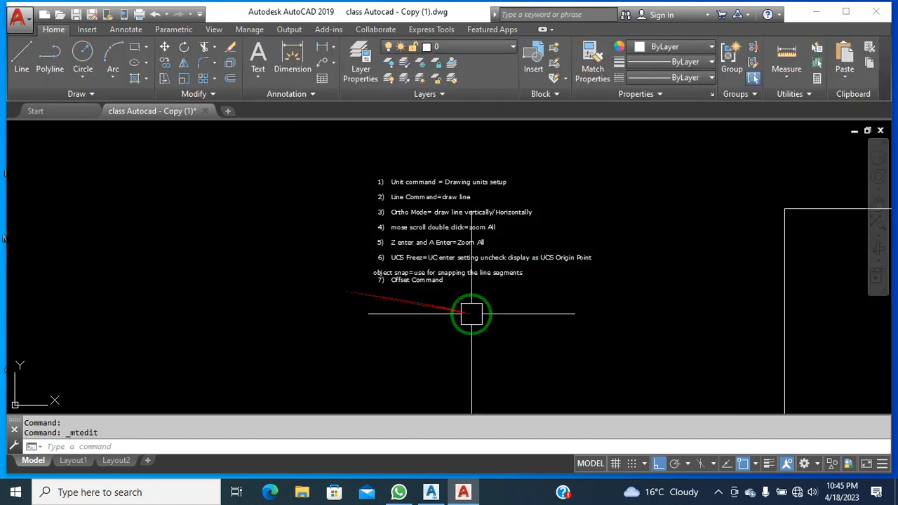
# Offset the square's upper and left sides inward with an Offset distance of 9".
pyautogui.moveTo(467, 315); pyautogui.dragTo(348, 289, button='middle')
pyautogui.moveTo(541, 320); pyautogui.dragTo(372, 287, button='middle')
pyautogui.scroll(-2, 381, 274)
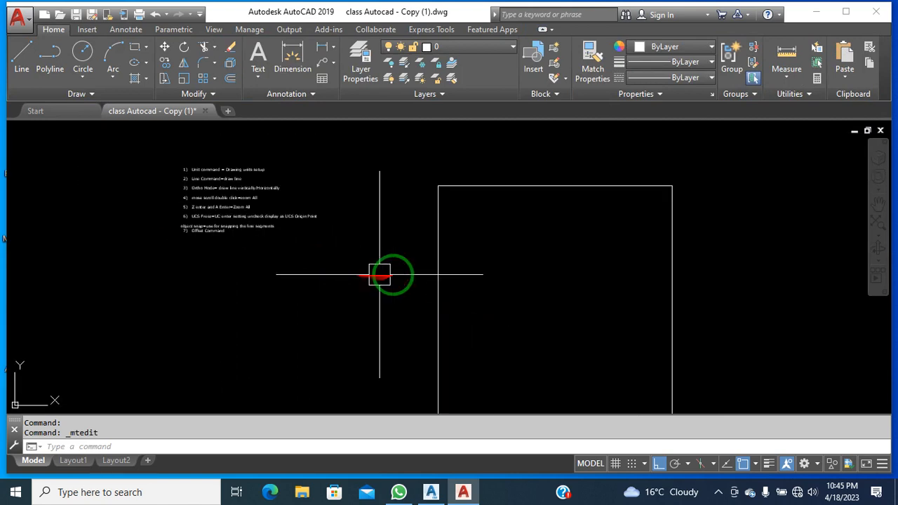
pyautogui.moveTo(516, 298); pyautogui.dragTo(429, 264, button='middle')
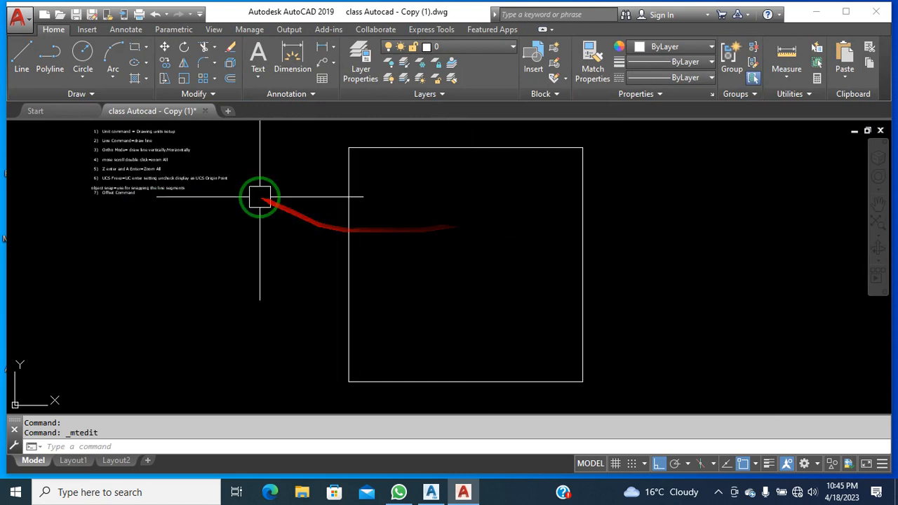
pyautogui.scroll(4, 114, 200)
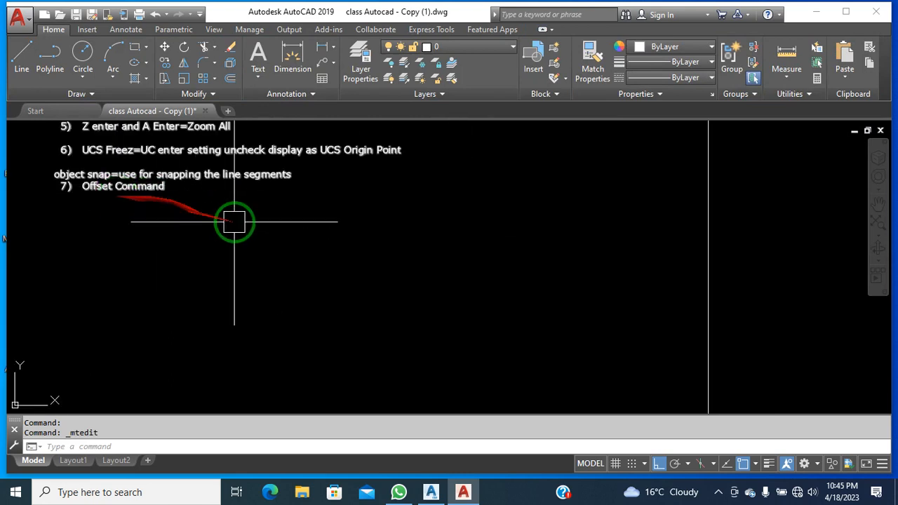
pyautogui.write('o')
pyautogui.press('Return')
pyautogui.scroll(-2, 321, 275)
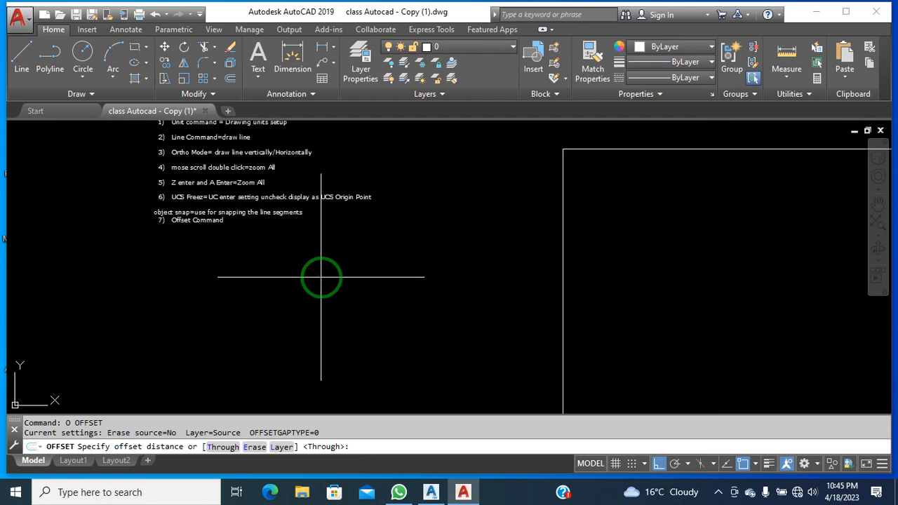
pyautogui.moveTo(587, 278); pyautogui.dragTo(367, 273, button='middle')
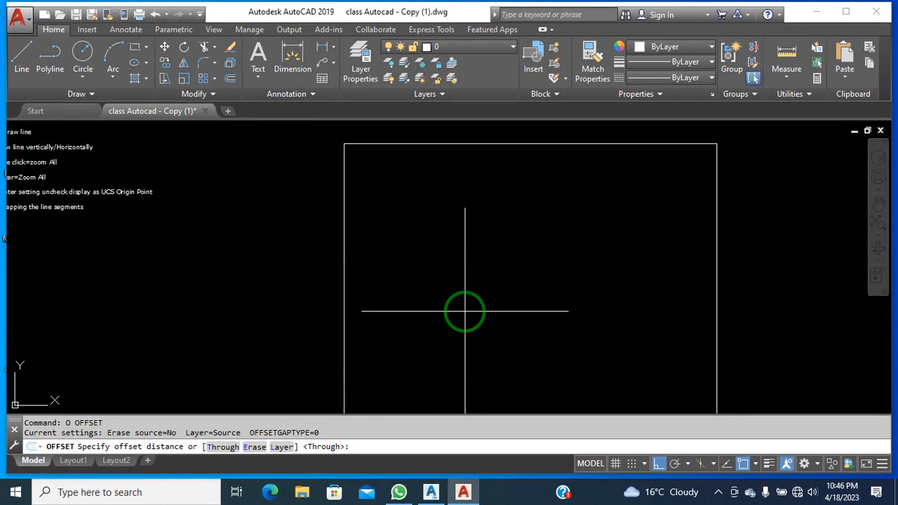
pyautogui.scroll(-4, 491, 267)
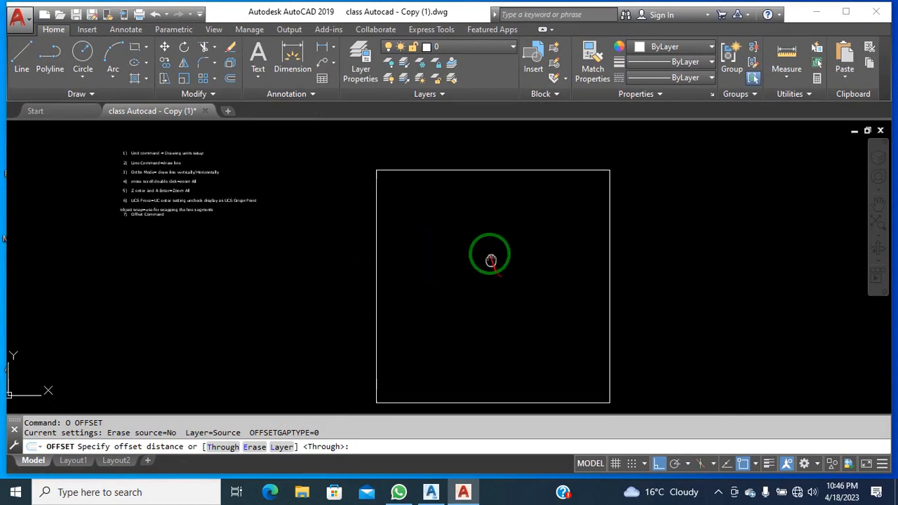
pyautogui.scroll(2, 488, 242)
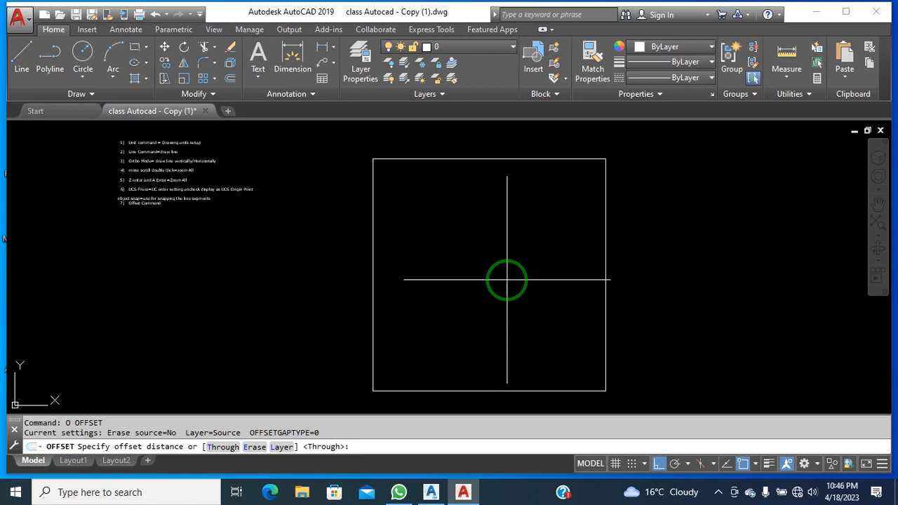
pyautogui.click(414, 444)
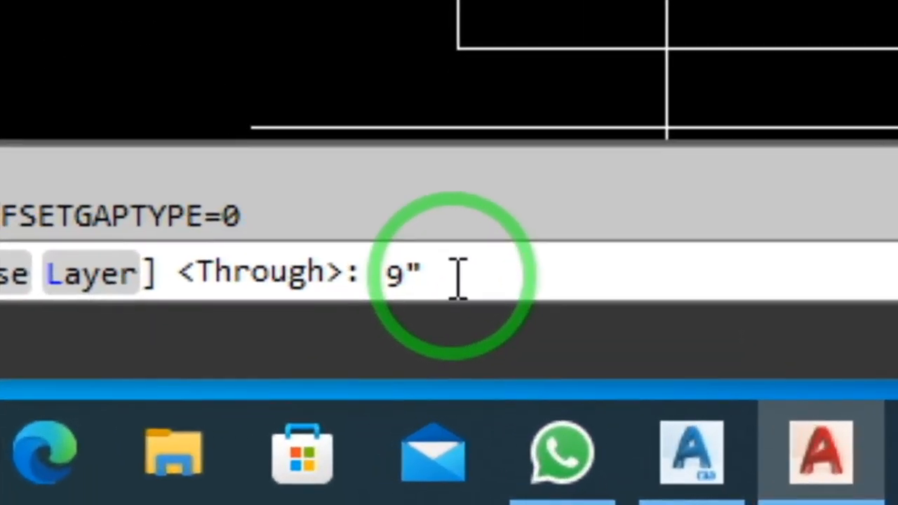
pyautogui.press('BackSpace')
pyautogui.write('"')
pyautogui.press('BackSpace')
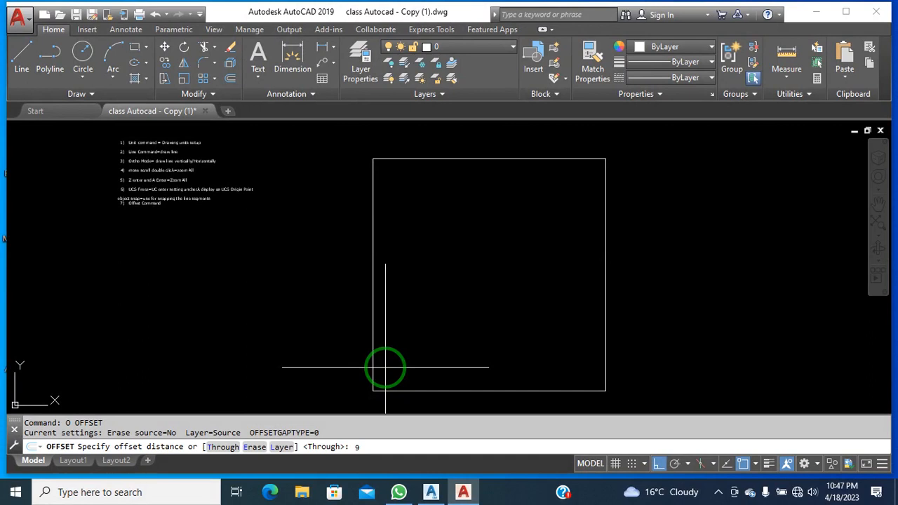
pyautogui.press('Return')
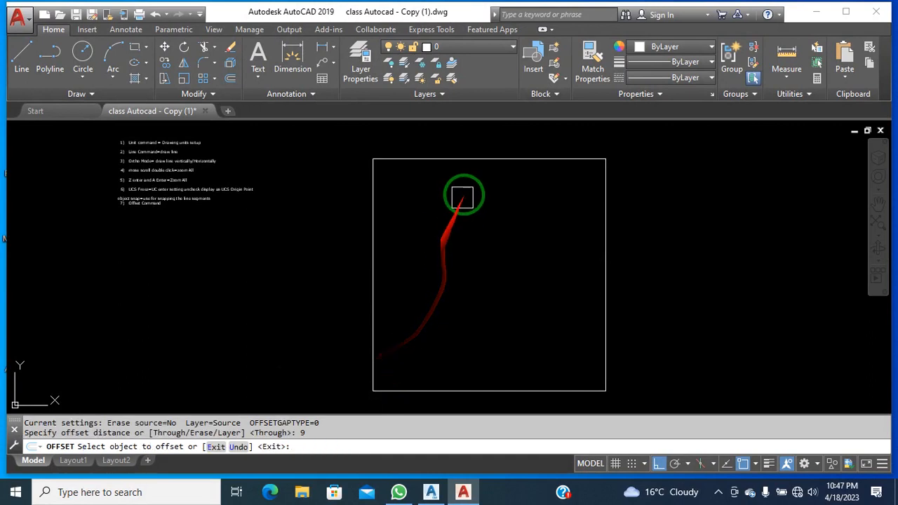
pyautogui.click(478, 165)
pyautogui.click(479, 192)
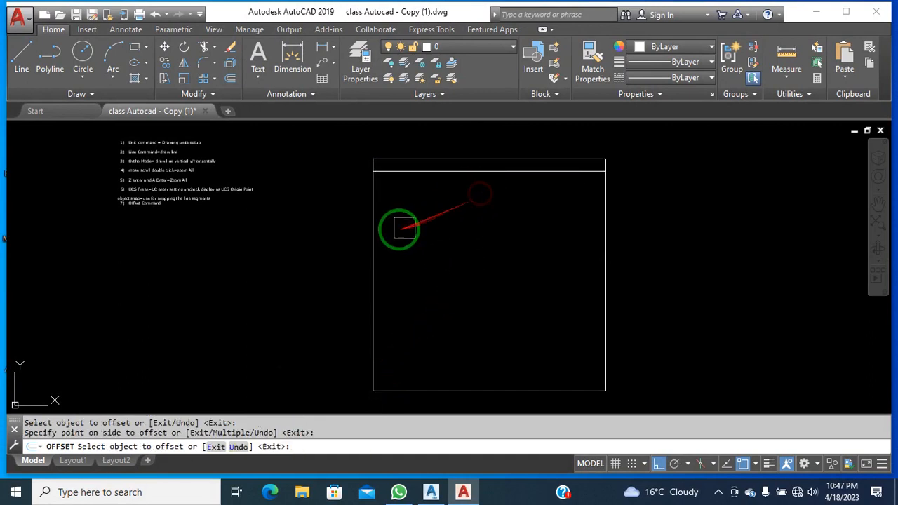
pyautogui.click(384, 229)
pyautogui.click(412, 226)
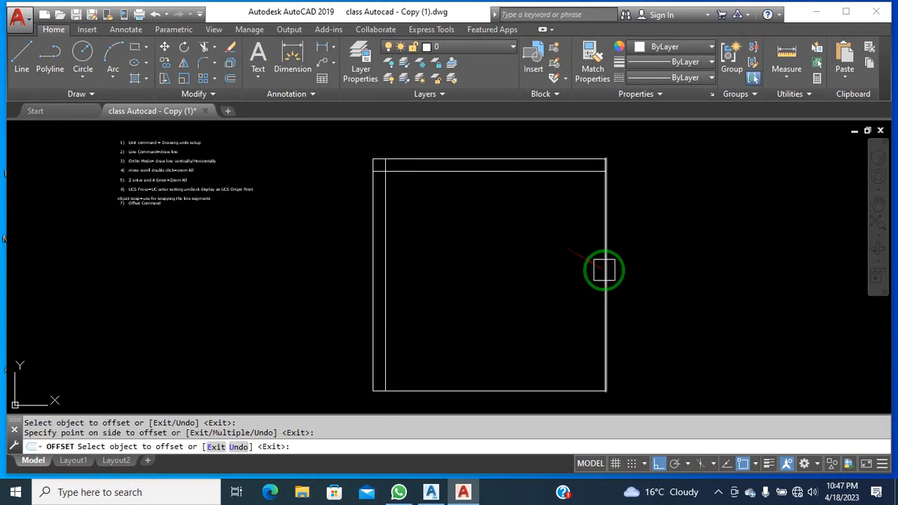
# Offset the square's right and lower sides inward by the same 9" distance and end the Offset command.
pyautogui.click(604, 268)
pyautogui.click(569, 275)
pyautogui.click(557, 391)
pyautogui.click(536, 356)
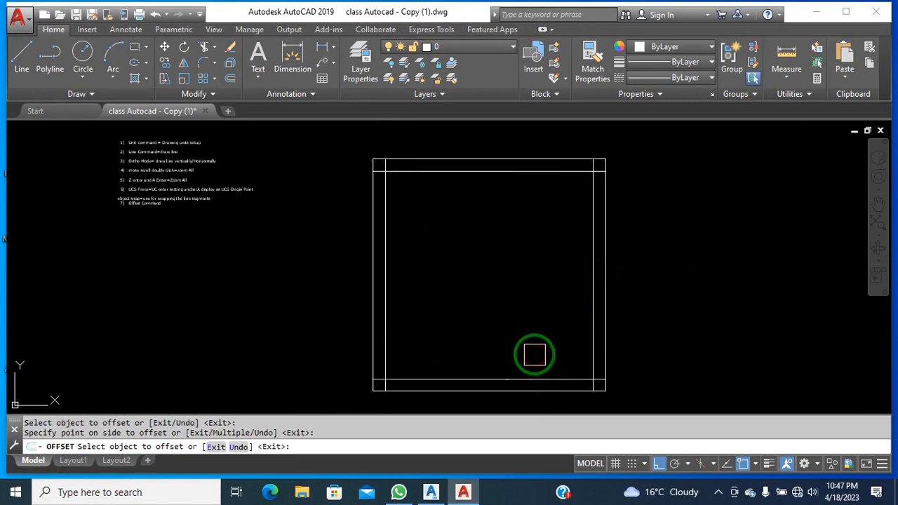
pyautogui.moveTo(480, 330); pyautogui.dragTo(495, 345, button='middle')
pyautogui.press('Escape')
pyautogui.press('Escape')
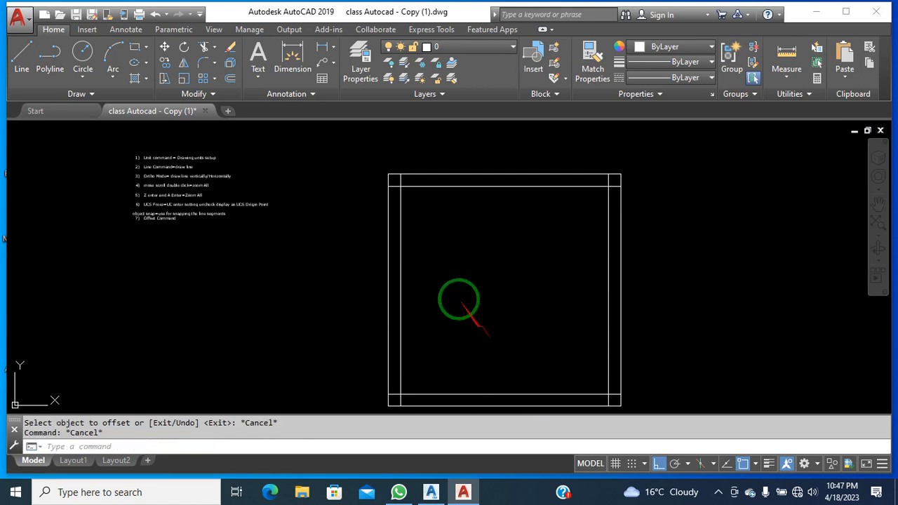
# Add the line "8) Fillet" below the Offset Command note, correcting its spelling, and finish the text edit.
pyautogui.click(463, 281)
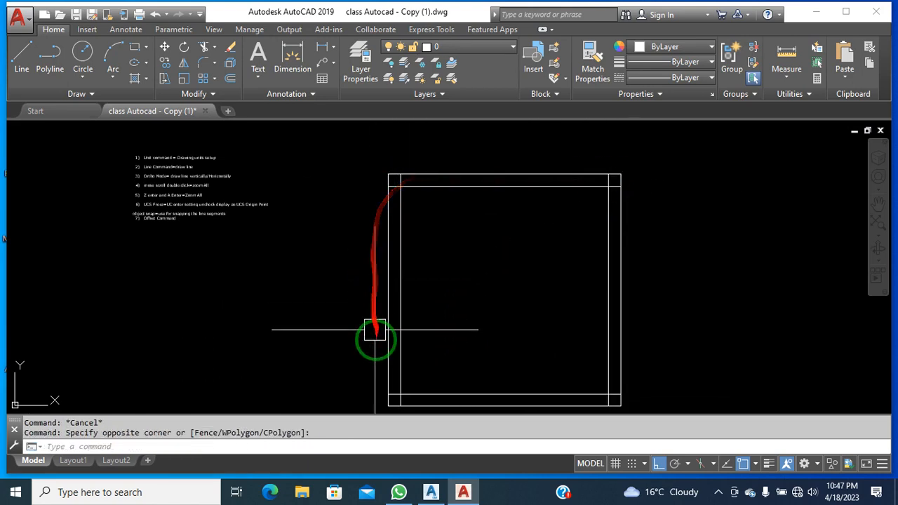
pyautogui.moveTo(510, 288); pyautogui.dragTo(517, 283, button='middle')
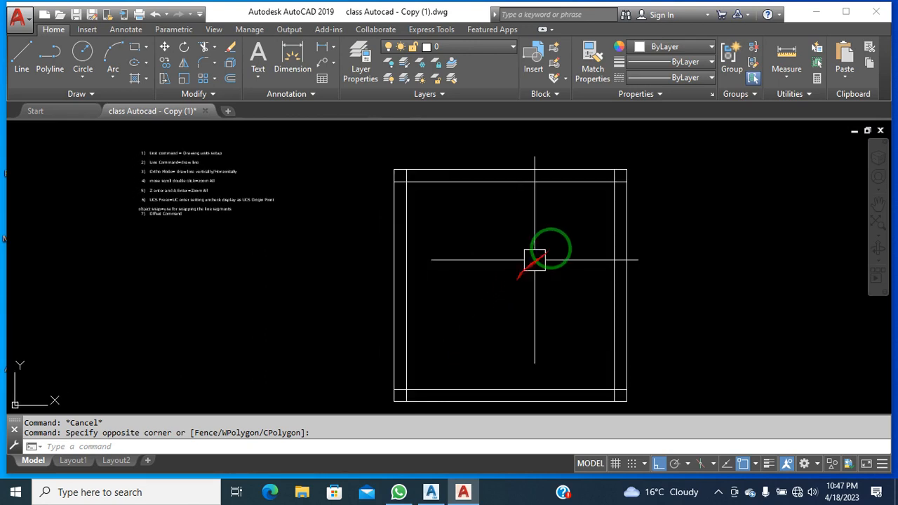
pyautogui.scroll(2, 410, 184)
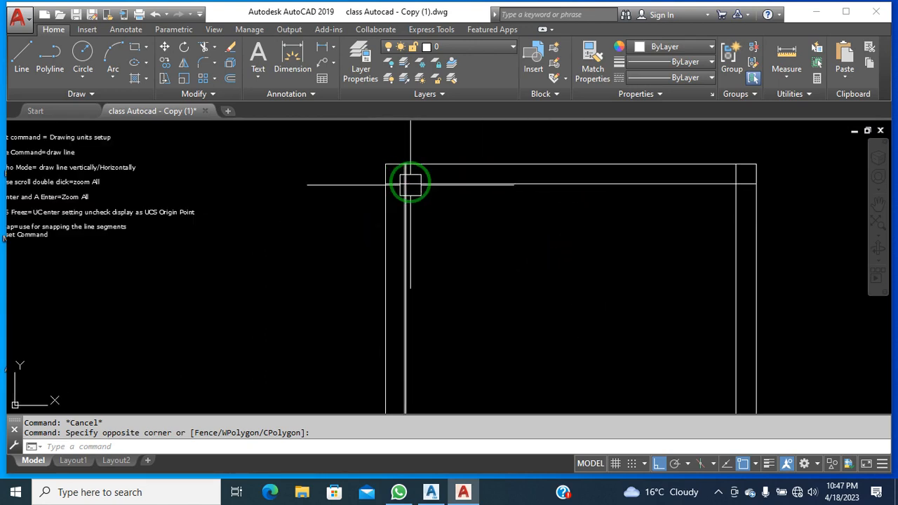
pyautogui.moveTo(302, 237); pyautogui.dragTo(494, 243, button='middle')
pyautogui.doubleClick(212, 249)
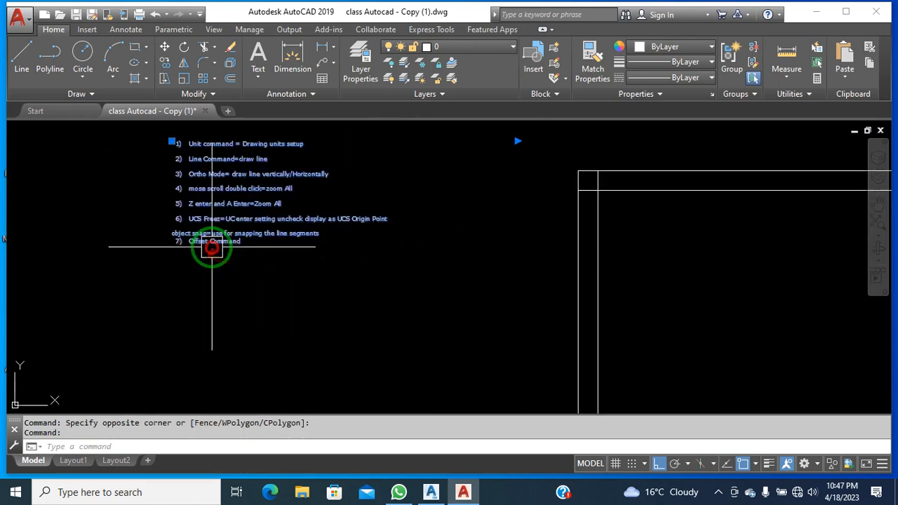
pyautogui.click(250, 245)
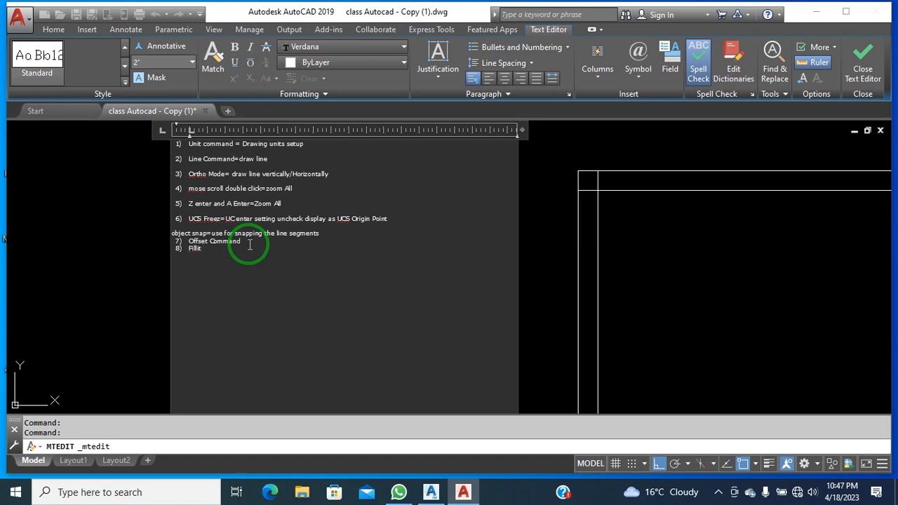
pyautogui.rightClick(196, 250)
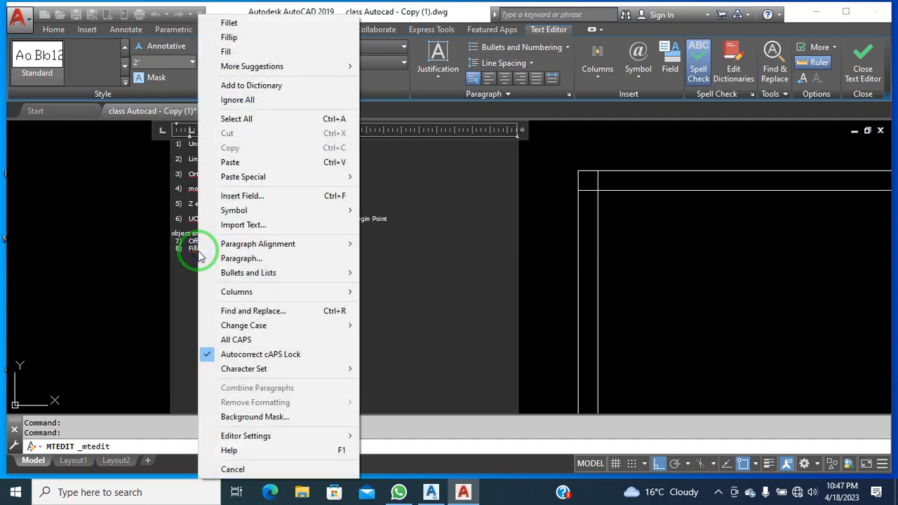
pyautogui.click(226, 22)
pyautogui.click(530, 298)
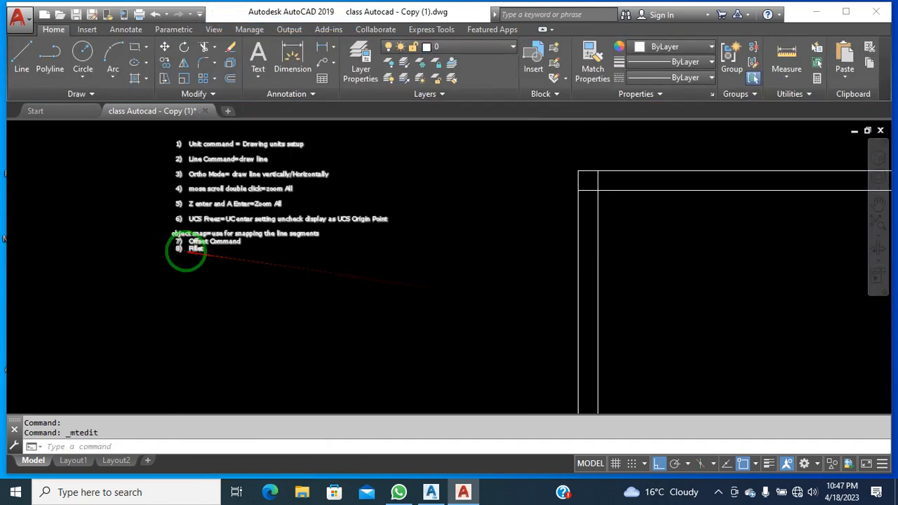
# Fillet the inner square's upper-left and upper-right corners with zero radius to trim the overlapping lines.
pyautogui.scroll(5, 198, 253)
pyautogui.scroll(-7, 200, 255)
pyautogui.moveTo(501, 257); pyautogui.dragTo(419, 257, button='middle')
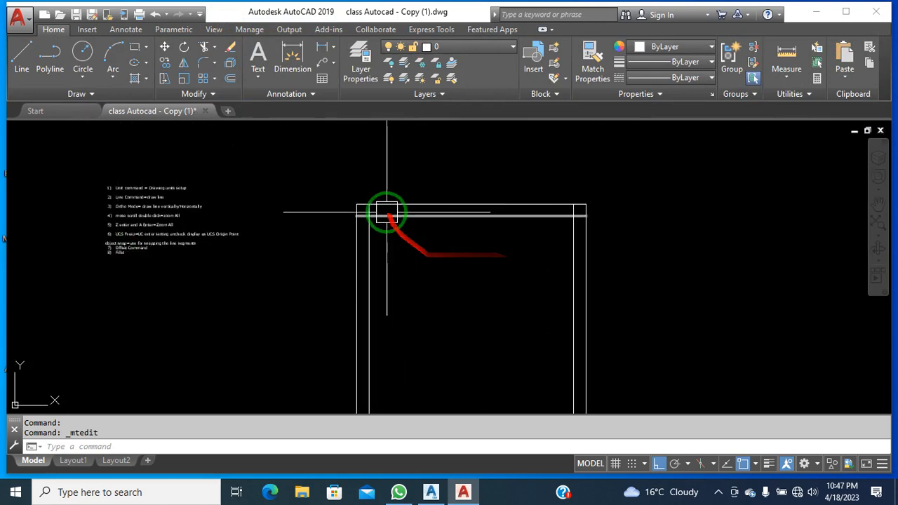
pyautogui.write('f')
pyautogui.press('Return')
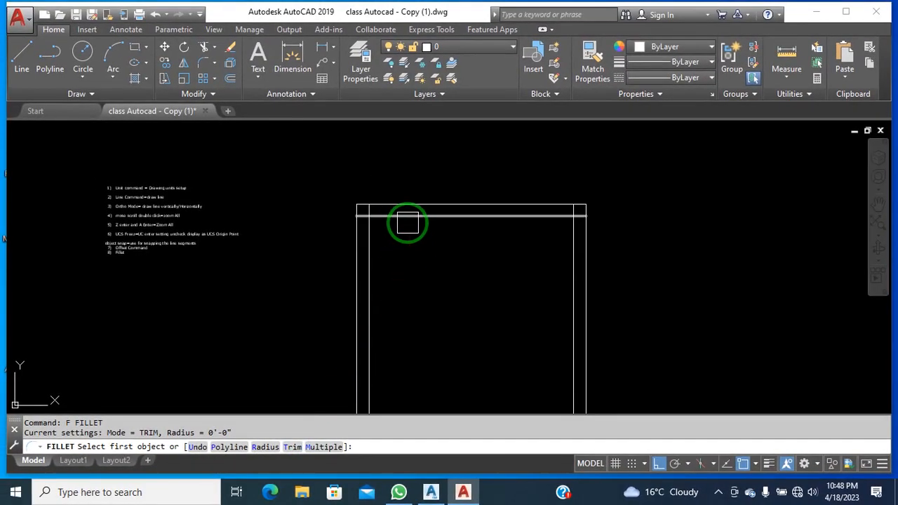
pyautogui.click(407, 219)
pyautogui.click(376, 252)
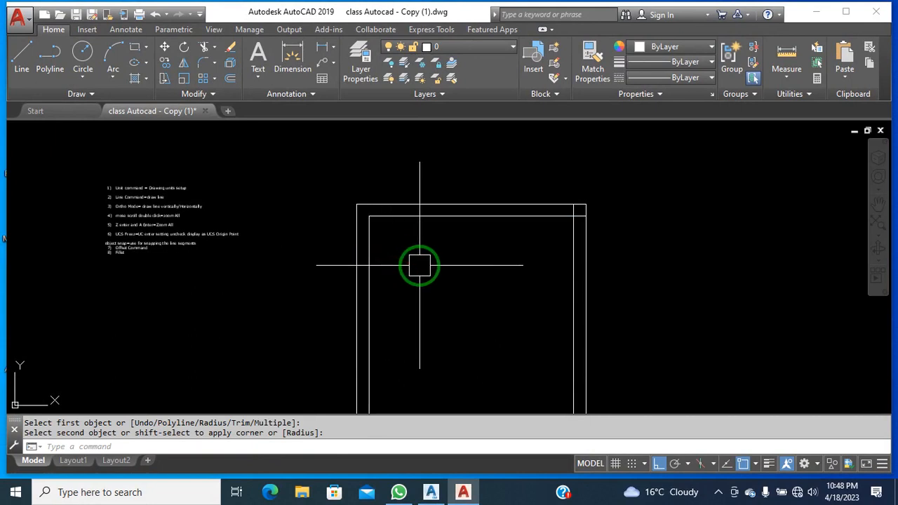
pyautogui.press('Return')
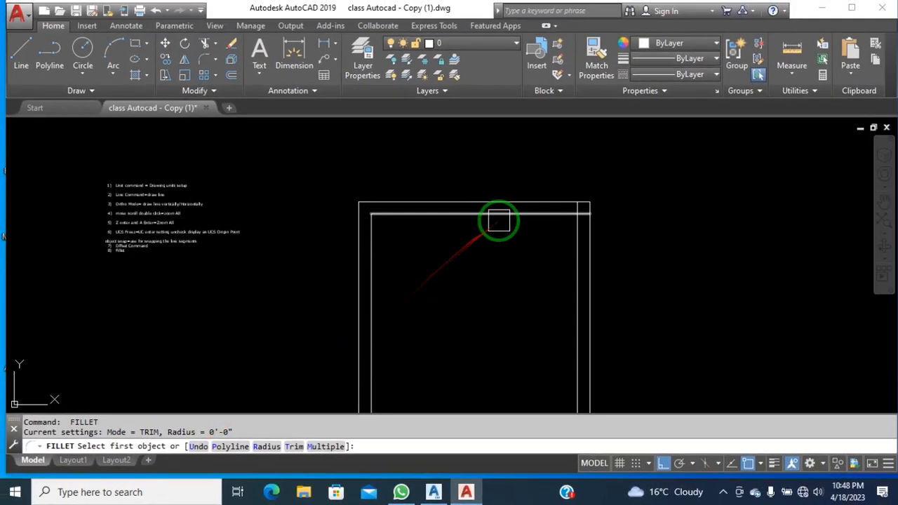
pyautogui.click(497, 217)
pyautogui.click(565, 276)
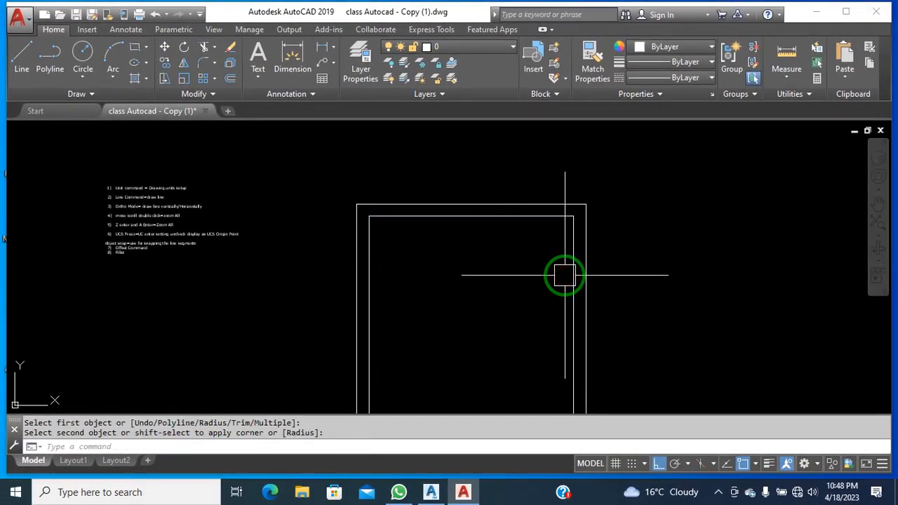
# Fillet the inner square's two lower corners in one run with the Multiple option and end the Fillet command.
pyautogui.scroll(-2, 494, 246)
pyautogui.moveTo(512, 301); pyautogui.dragTo(493, 301, button='middle')
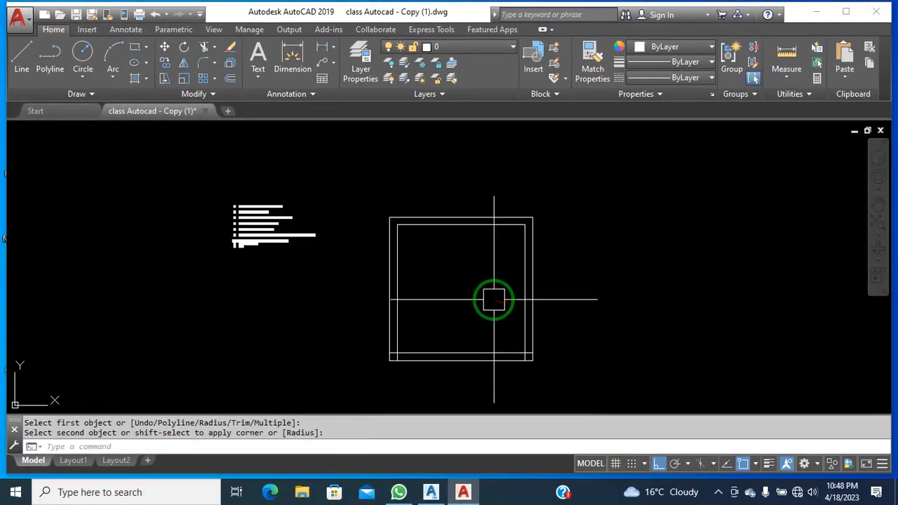
pyautogui.press('Return')
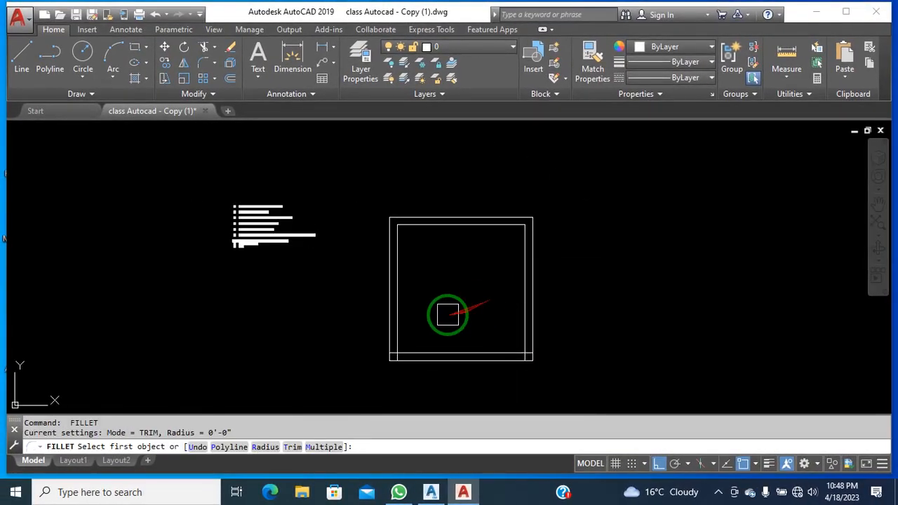
pyautogui.click(323, 449)
pyautogui.click(400, 325)
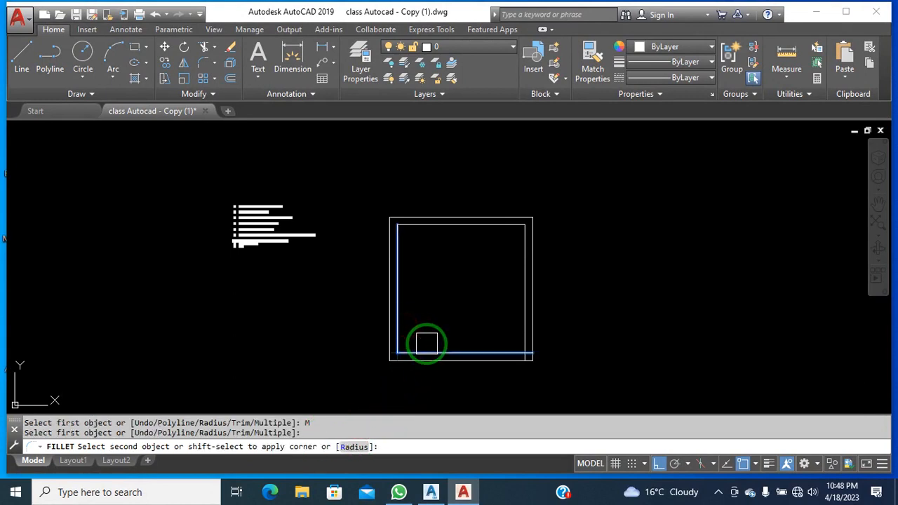
pyautogui.click(427, 344)
pyautogui.click(438, 348)
pyautogui.click(517, 337)
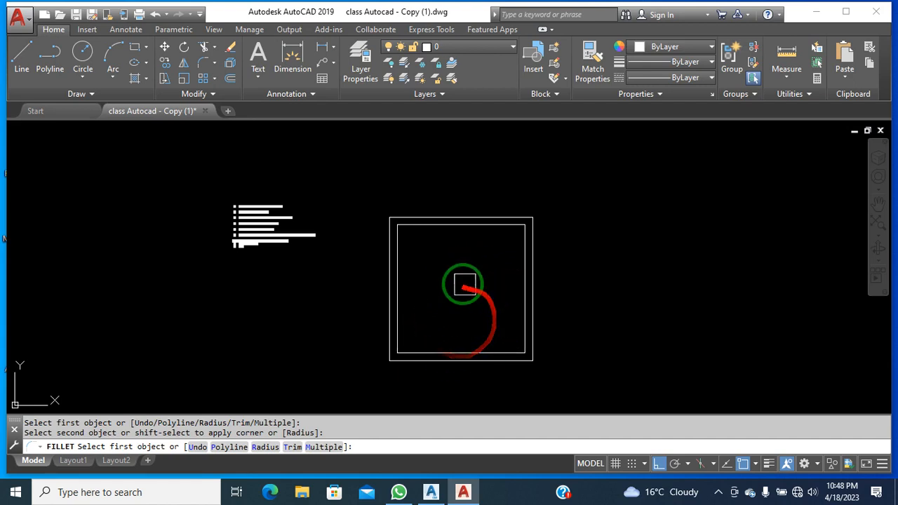
pyautogui.scroll(2, 484, 274)
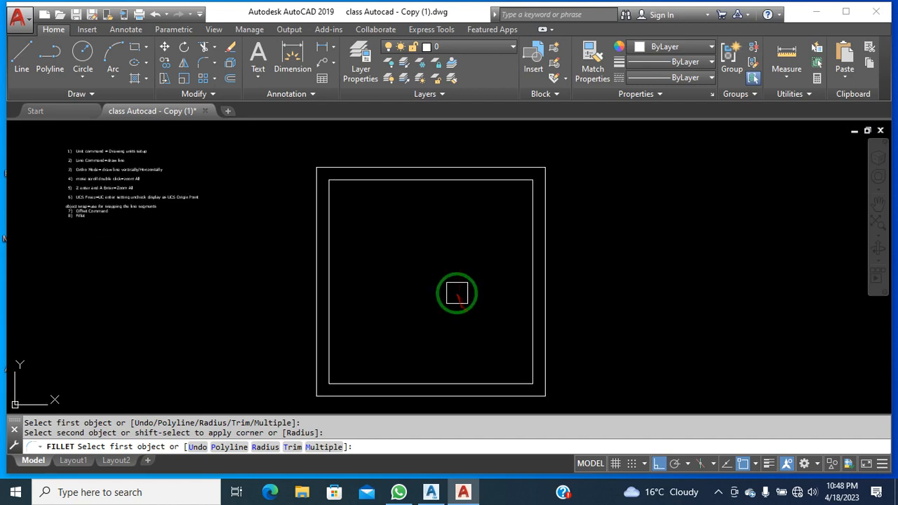
pyautogui.press('Escape')
pyautogui.press('Escape')
pyautogui.click(577, 299)
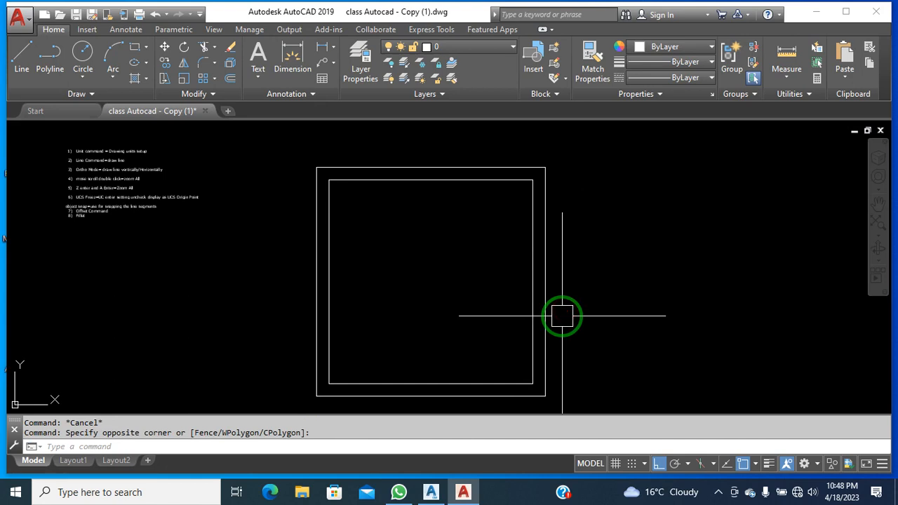
# Add the line "9) Line weight" below the Fillet note and finish the text edit.
pyautogui.moveTo(301, 285); pyautogui.dragTo(353, 273, button='middle')
pyautogui.click(197, 269)
pyautogui.click(167, 291)
pyautogui.moveTo(167, 291); pyautogui.dragTo(230, 305, button='middle')
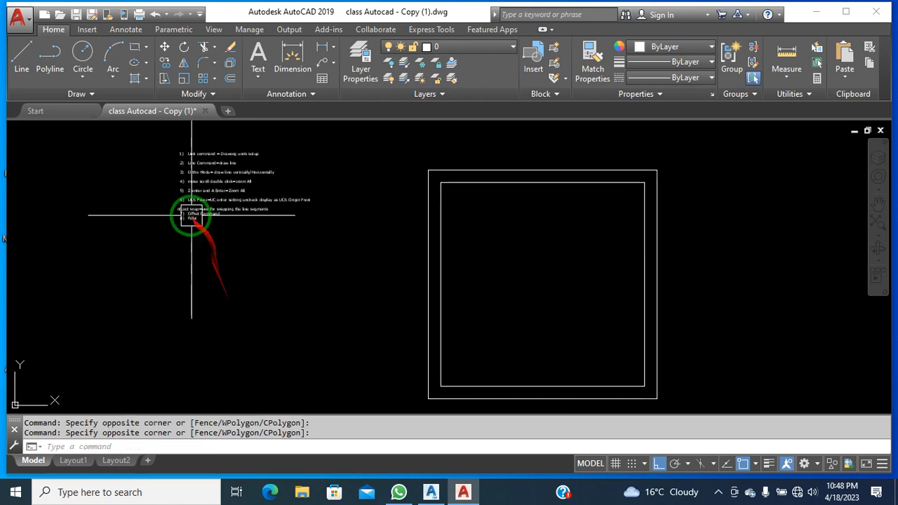
pyautogui.scroll(3, 225, 241)
pyautogui.moveTo(245, 276); pyautogui.dragTo(240, 275, button='middle')
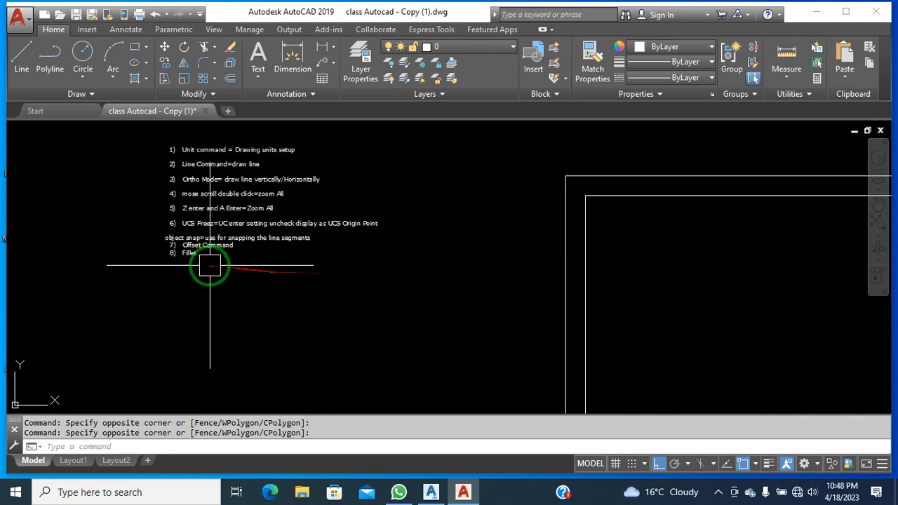
pyautogui.scroll(2, 203, 259)
pyautogui.doubleClick(186, 254)
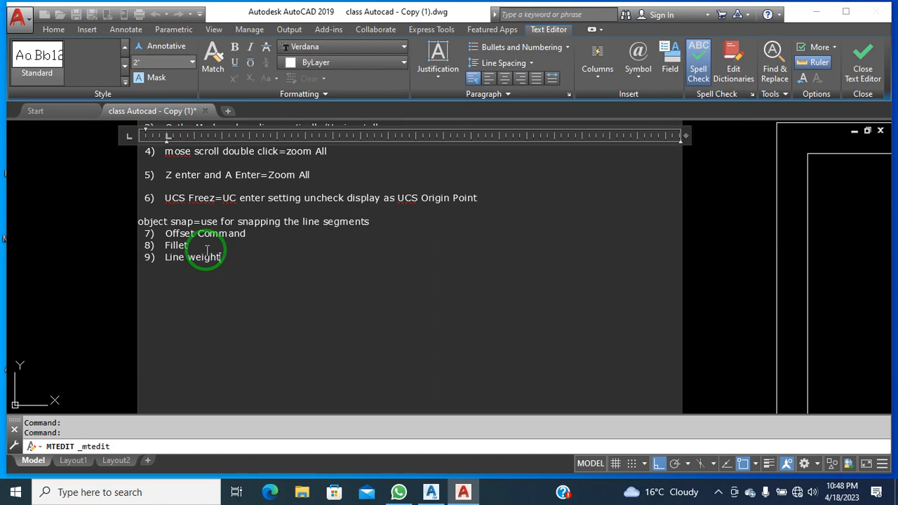
pyautogui.click(92, 276)
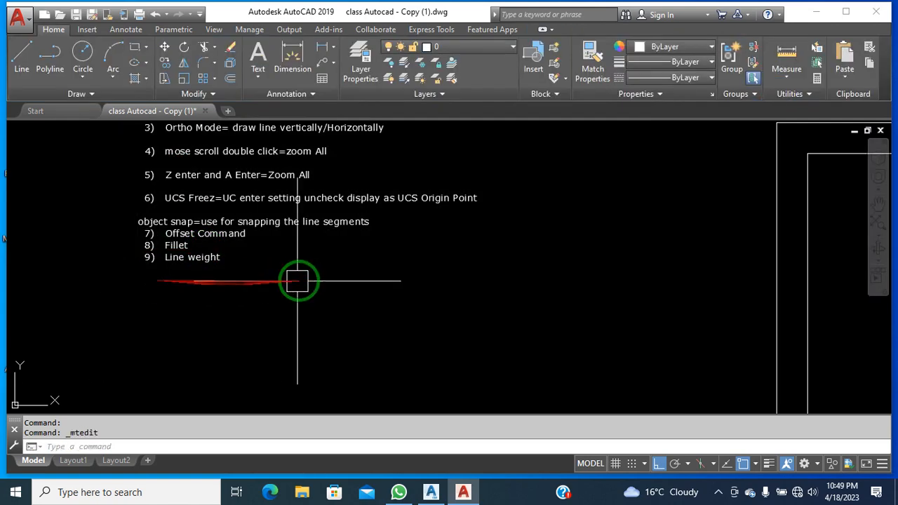
# Check that the LineWeight toggle is enabled for display and turn on lineweight display in the drawing.
pyautogui.scroll(-2, 297, 281)
pyautogui.moveTo(533, 304); pyautogui.dragTo(399, 277, button='middle')
pyautogui.scroll(-3, 532, 245)
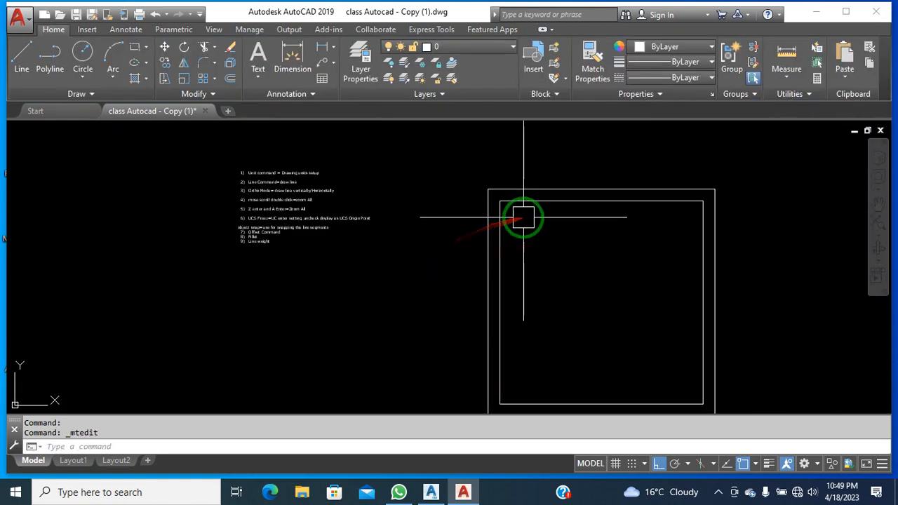
pyautogui.scroll(3, 276, 245)
pyautogui.scroll(4, 275, 244)
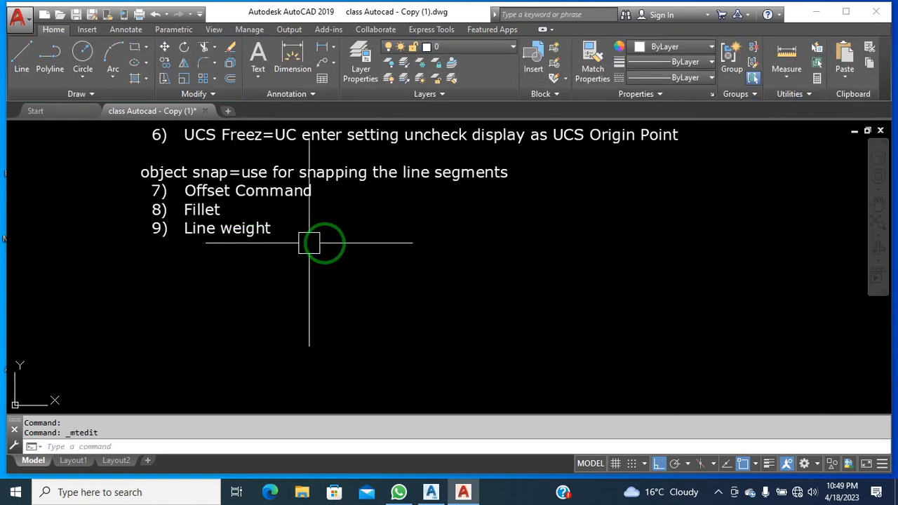
pyautogui.scroll(-6, 253, 220)
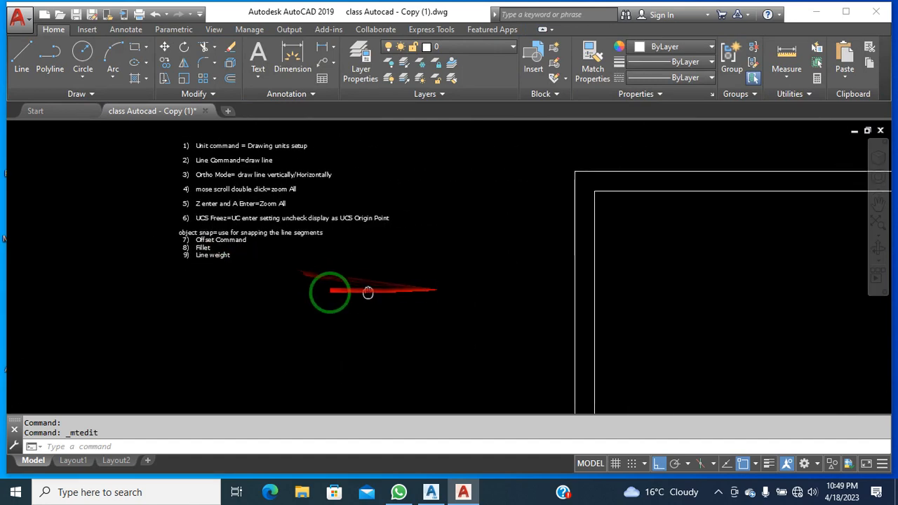
pyautogui.scroll(1, 336, 289)
pyautogui.scroll(2, 370, 289)
pyautogui.moveTo(370, 289); pyautogui.dragTo(449, 248, button='middle')
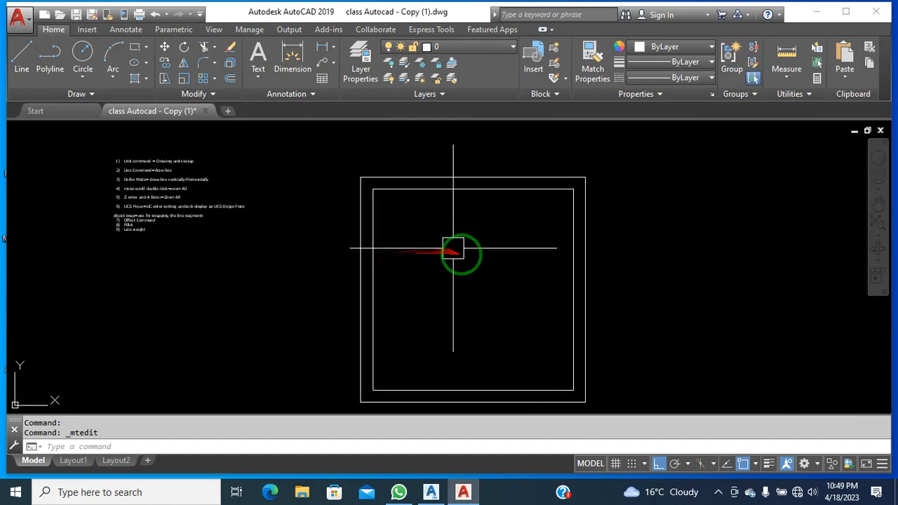
pyautogui.click(883, 468)
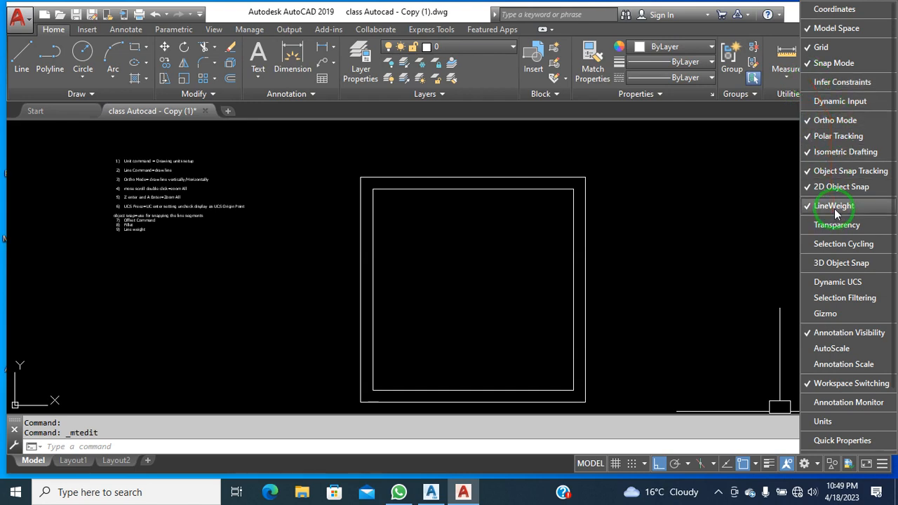
pyautogui.click(529, 476)
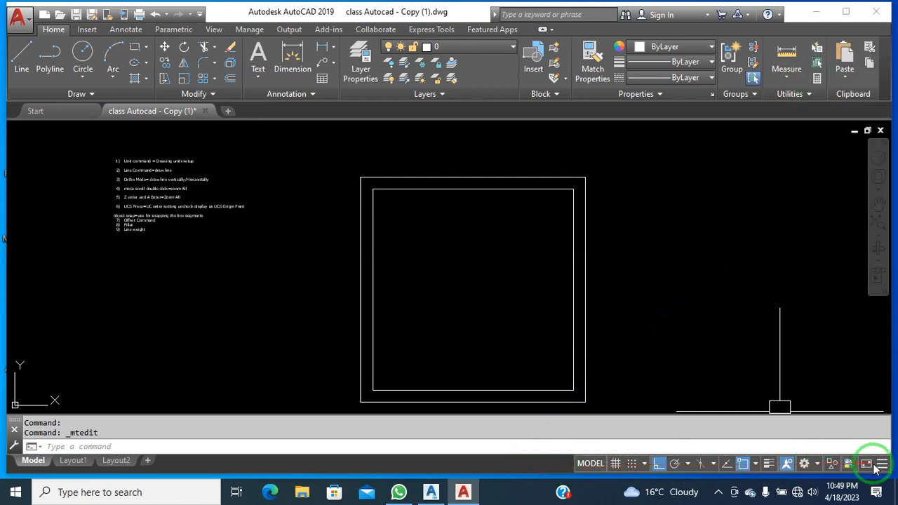
pyautogui.click(769, 465)
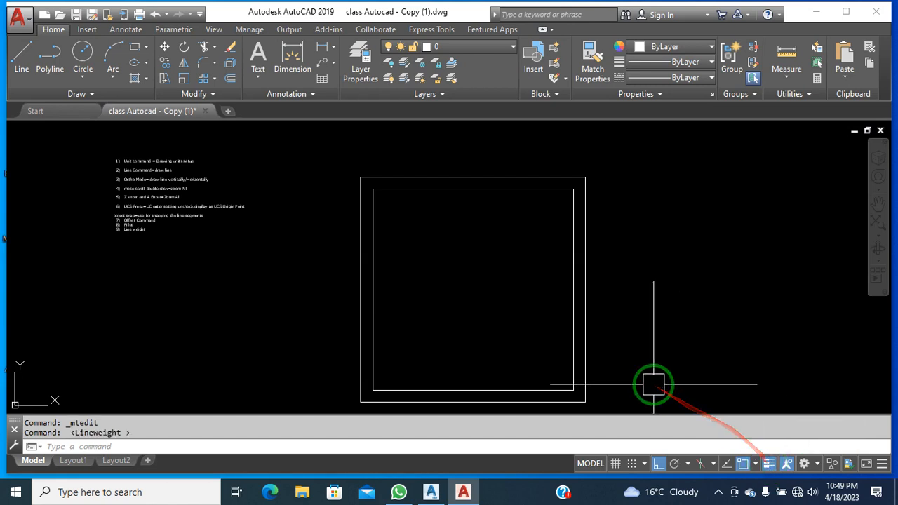
# Select all lines of the outer and inner squares, set their lineweight to 0.30 mm, and clear the selection.
pyautogui.moveTo(654, 384); pyautogui.dragTo(650, 379, button='middle')
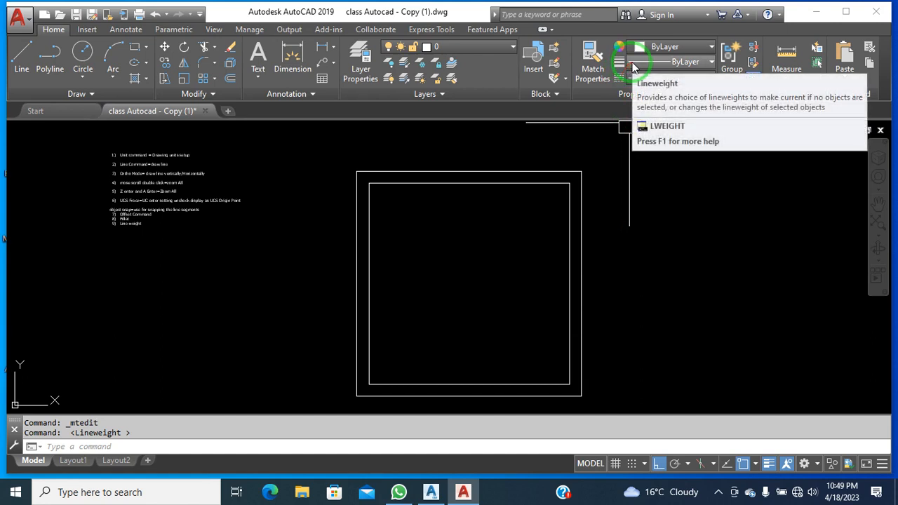
pyautogui.click(699, 280)
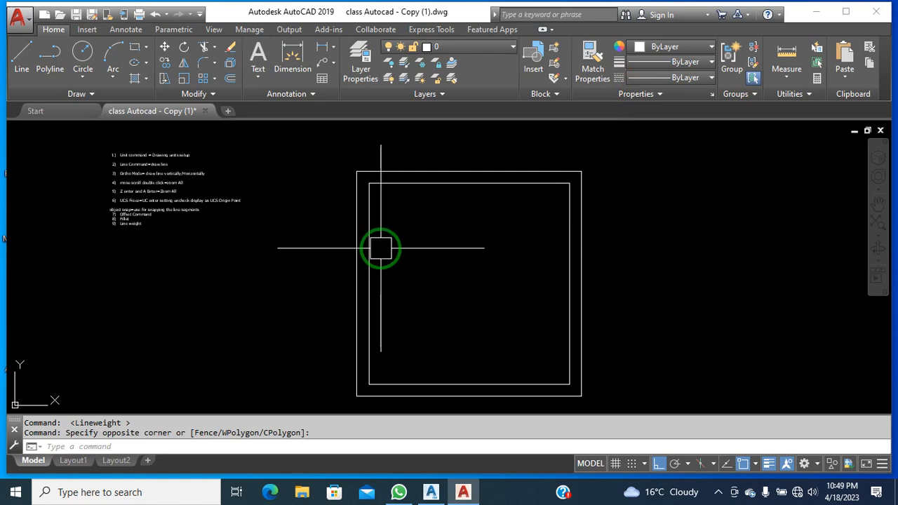
pyautogui.click(339, 160)
pyautogui.click(654, 400)
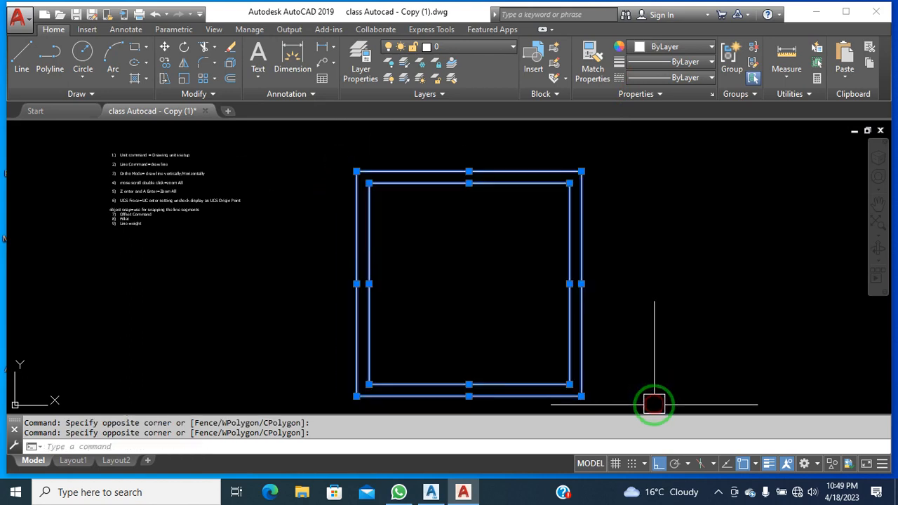
pyautogui.click(667, 64)
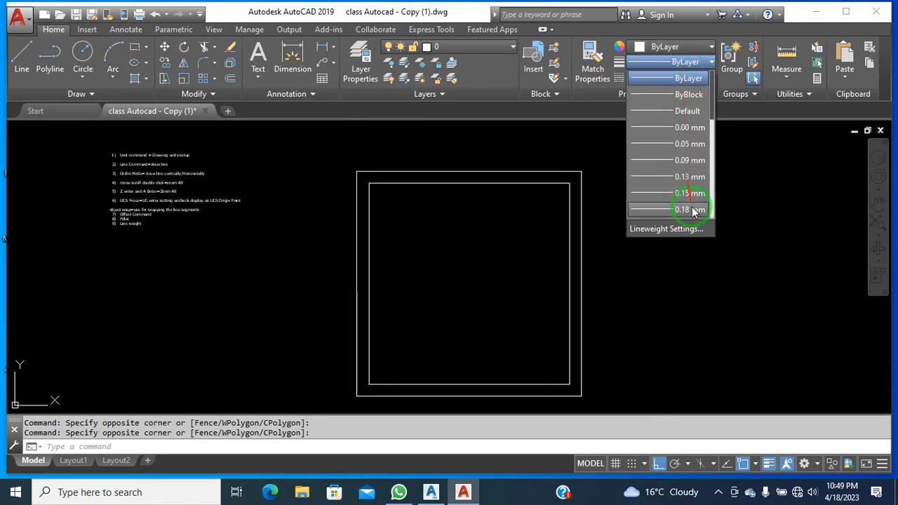
pyautogui.scroll(-3, 693, 208)
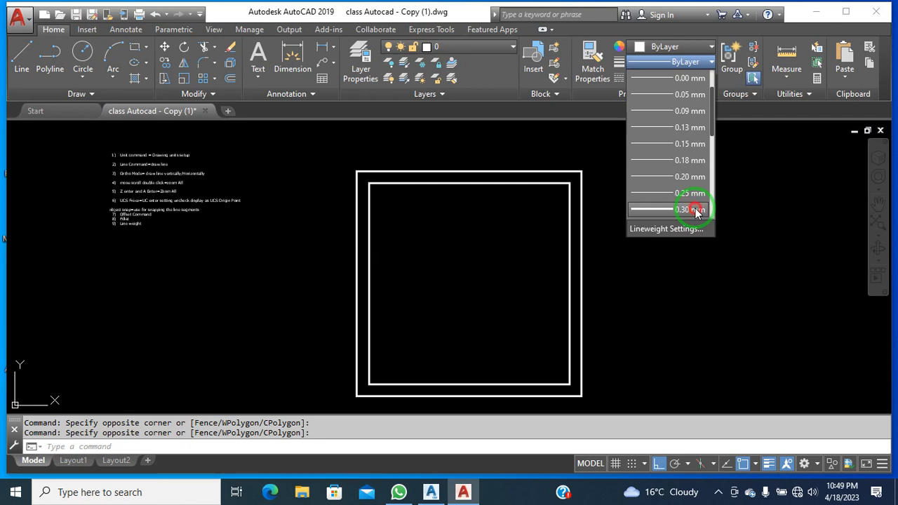
pyautogui.click(695, 210)
pyautogui.press('Escape')
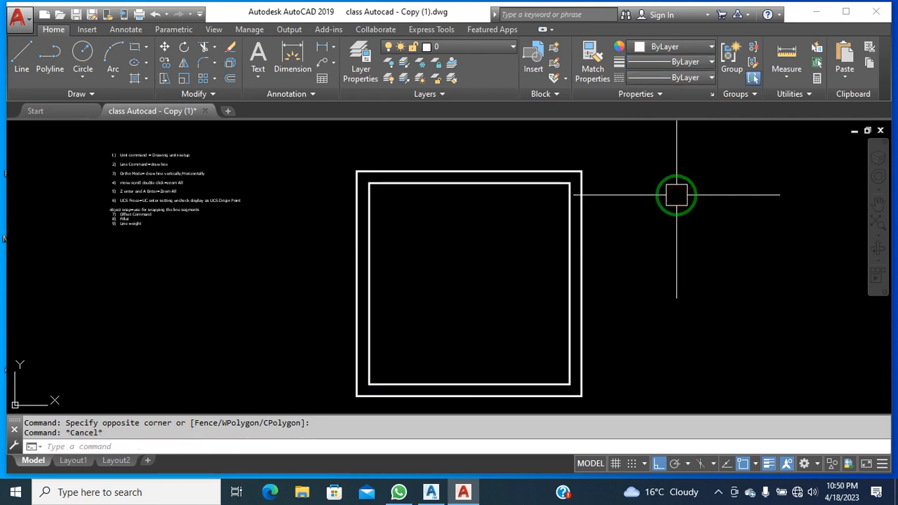
pyautogui.moveTo(677, 223); pyautogui.dragTo(667, 223, button='middle')
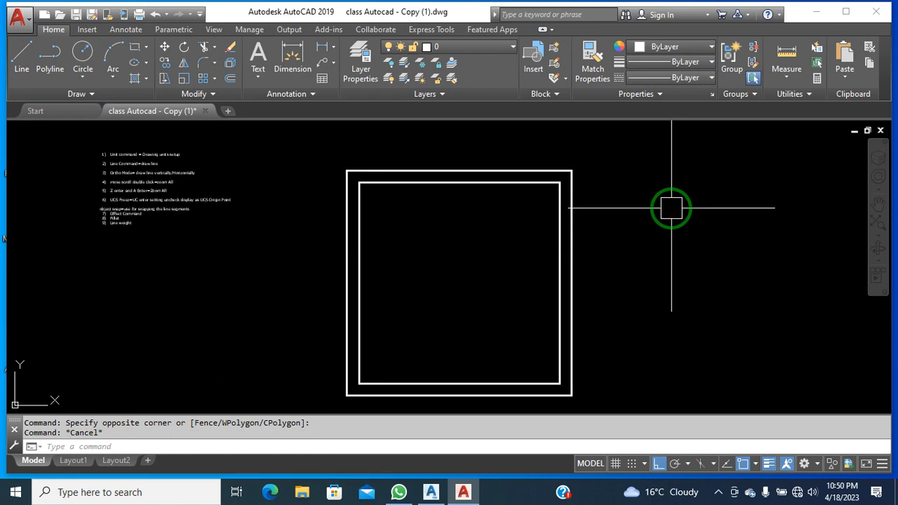
pyautogui.click(671, 207)
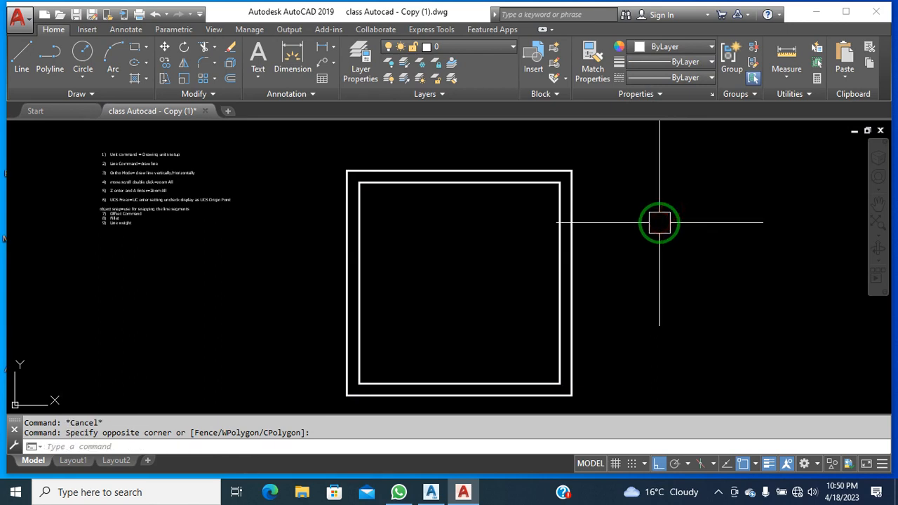
pyautogui.moveTo(660, 223)
pyautogui.mouseDown(button='middle')
pyautogui.moveTo(718, 243)
pyautogui.moveTo(734, 239)
pyautogui.moveTo(740, 218)
pyautogui.mouseUp(button='middle')
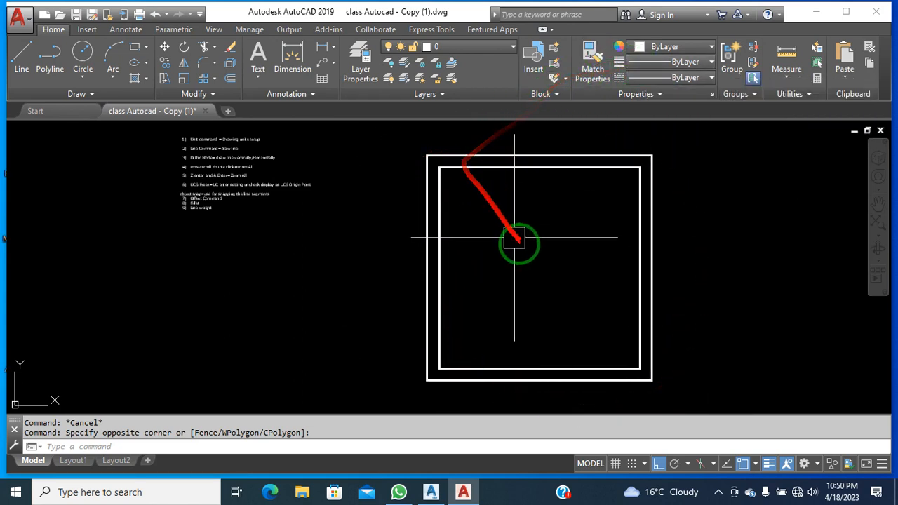
pyautogui.click(521, 262)
pyautogui.moveTo(518, 262); pyautogui.dragTo(514, 262, button='middle')
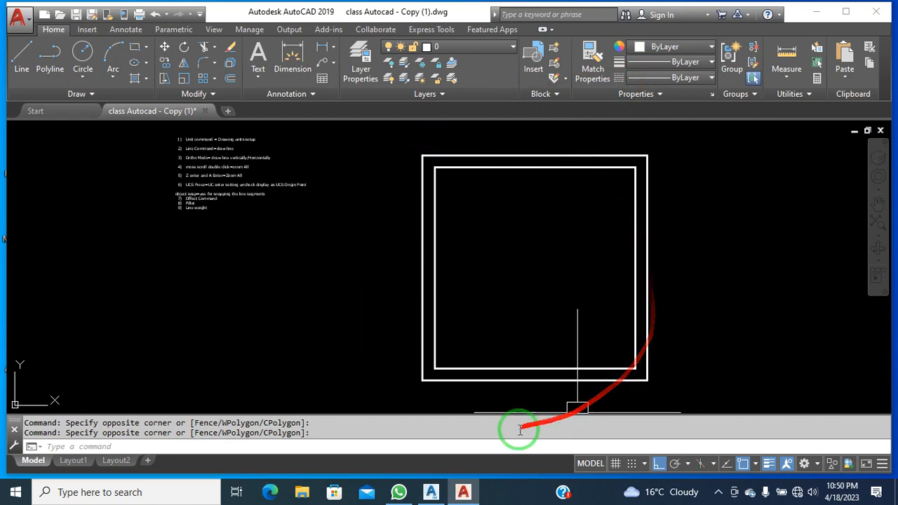
# Add the line "10) Layer" below the Line weight note and finish the text edit.
pyautogui.scroll(5, 188, 202)
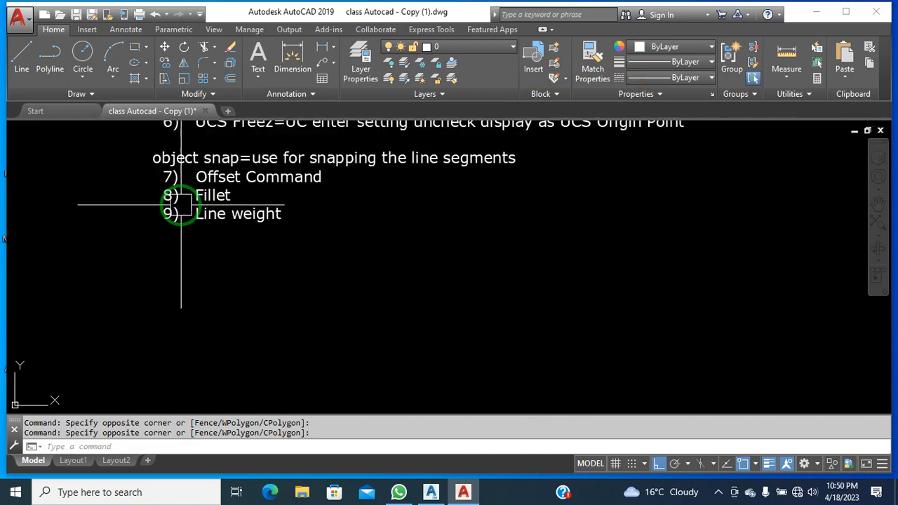
pyautogui.doubleClick(290, 219)
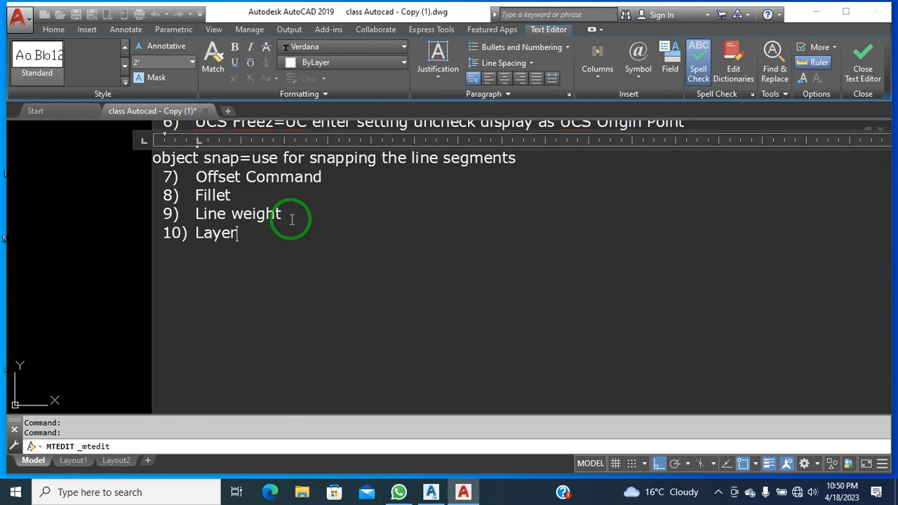
pyautogui.click(87, 232)
pyautogui.scroll(-8, 254, 317)
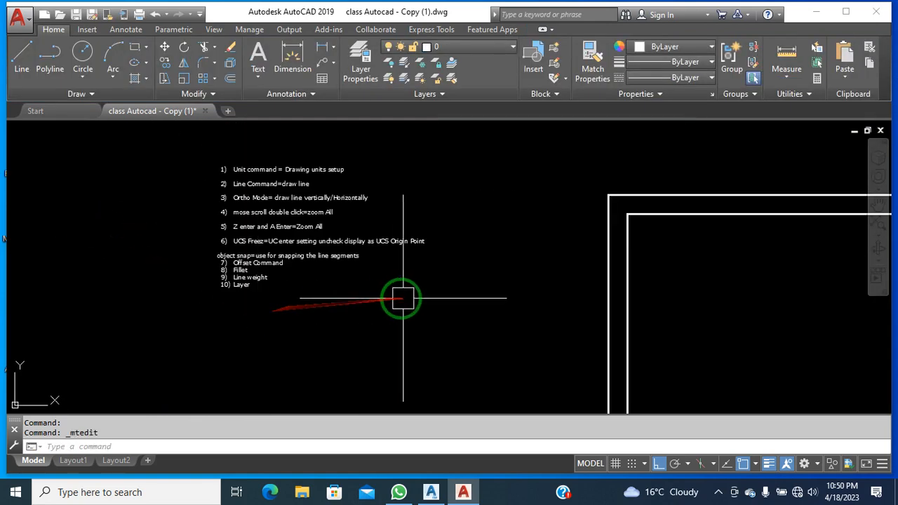
# Select all lines of the outer and inner squares and delete them.
pyautogui.scroll(3, 315, 269)
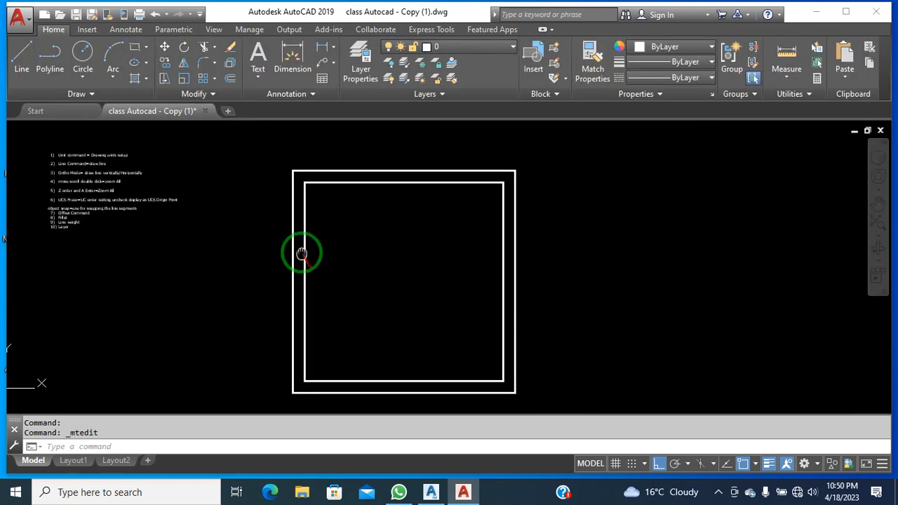
pyautogui.click(257, 158)
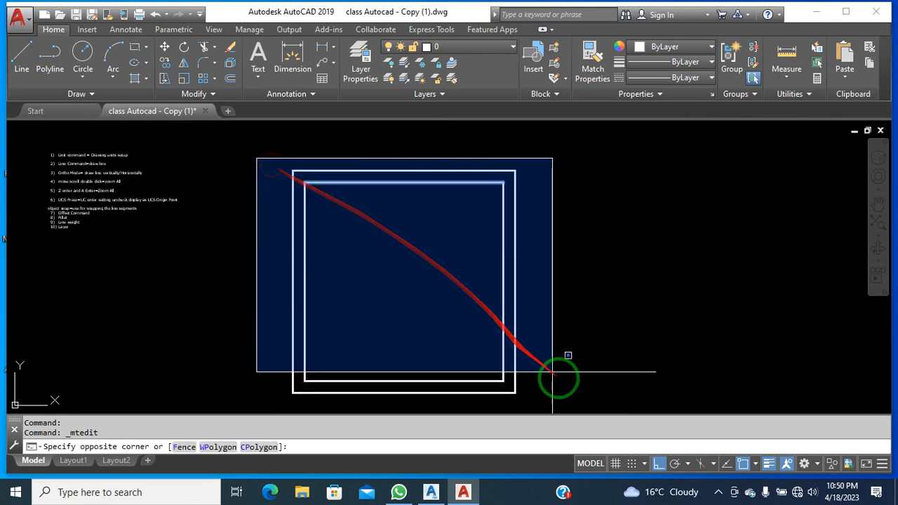
pyautogui.click(577, 401)
pyautogui.press('Delete')
pyautogui.moveTo(577, 400)
pyautogui.mouseDown()
pyautogui.moveTo(491, 305)
pyautogui.moveTo(467, 319)
pyautogui.mouseUp()
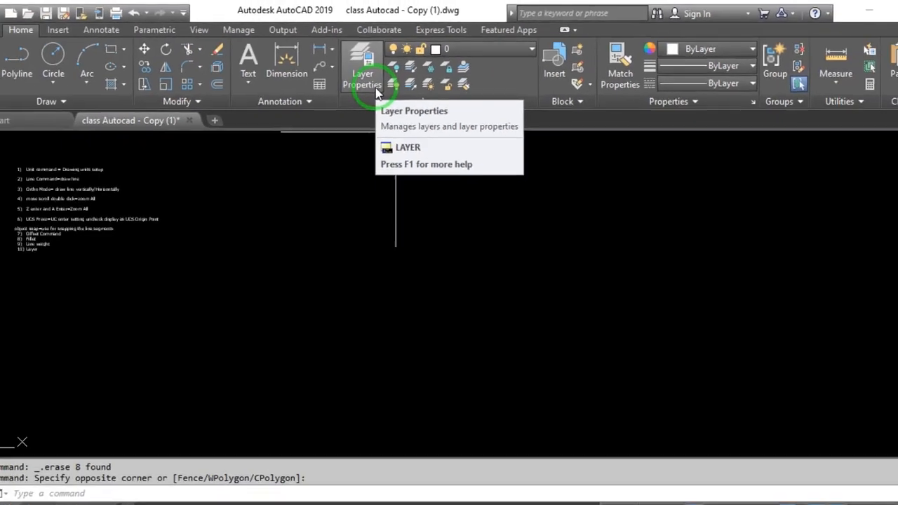
# Create a new layer in the Layer Properties Manager and name it Wall.
pyautogui.click(453, 263)
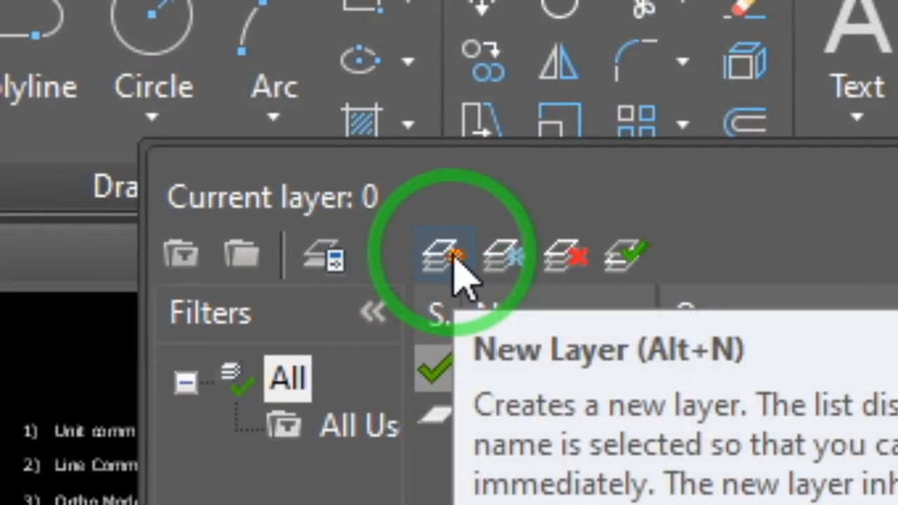
pyautogui.click(449, 259)
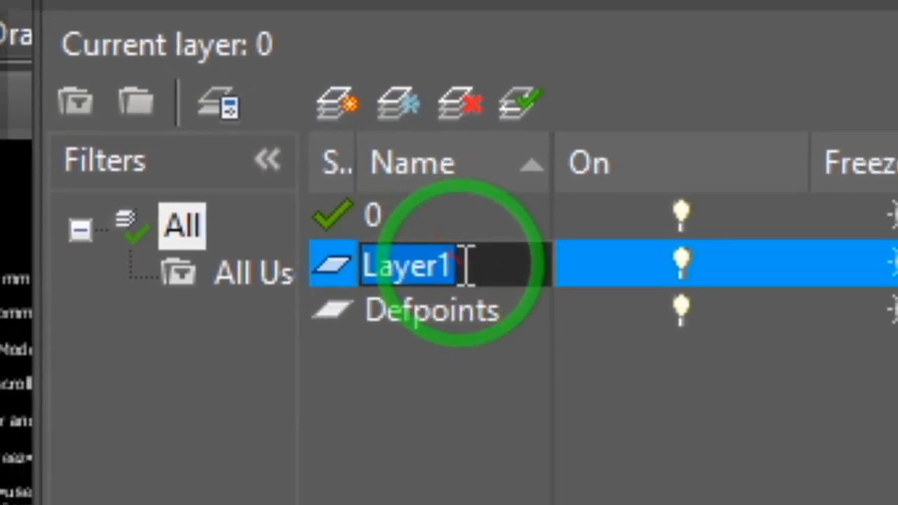
pyautogui.moveTo(465, 266); pyautogui.dragTo(367, 266)
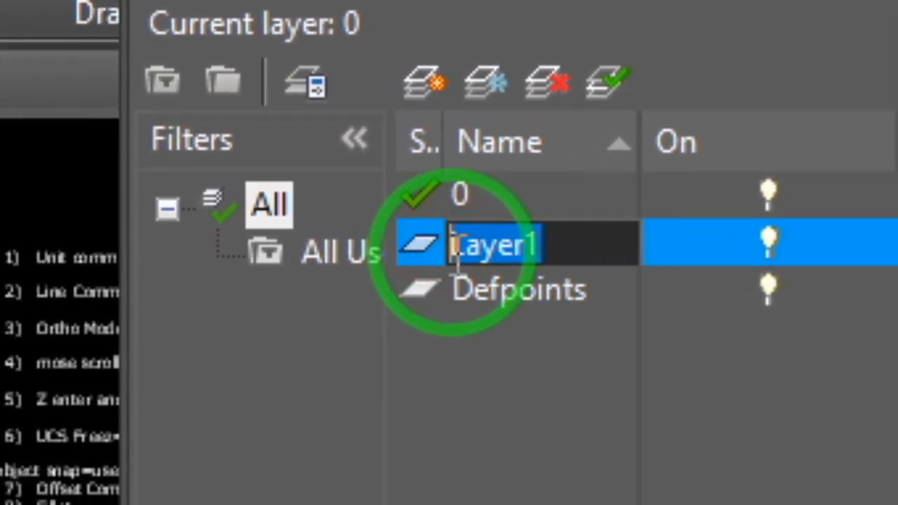
pyautogui.write('Wall')
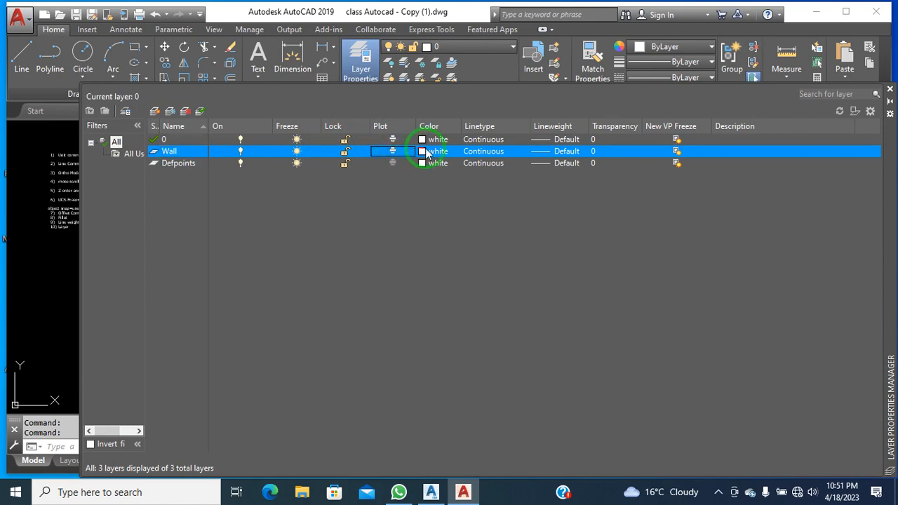
# Set the Wall layer's color to index color 40.
pyautogui.click(422, 157)
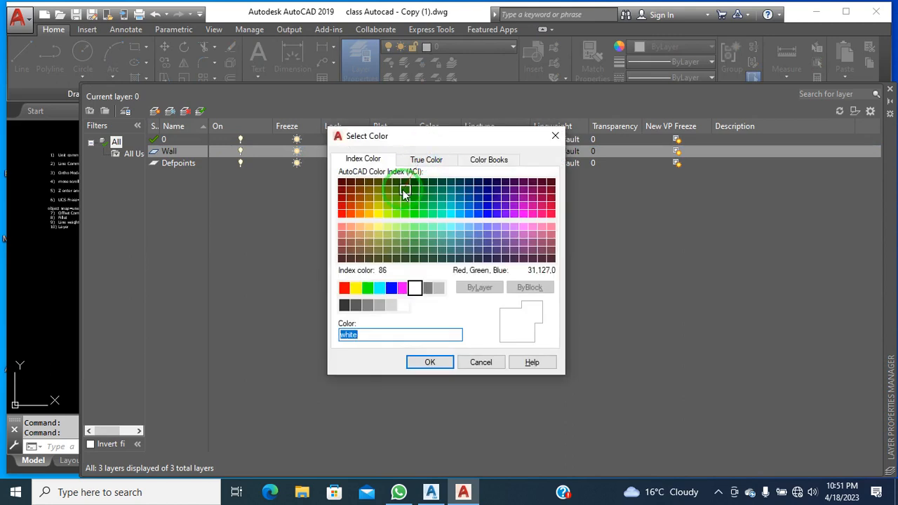
pyautogui.click(369, 213)
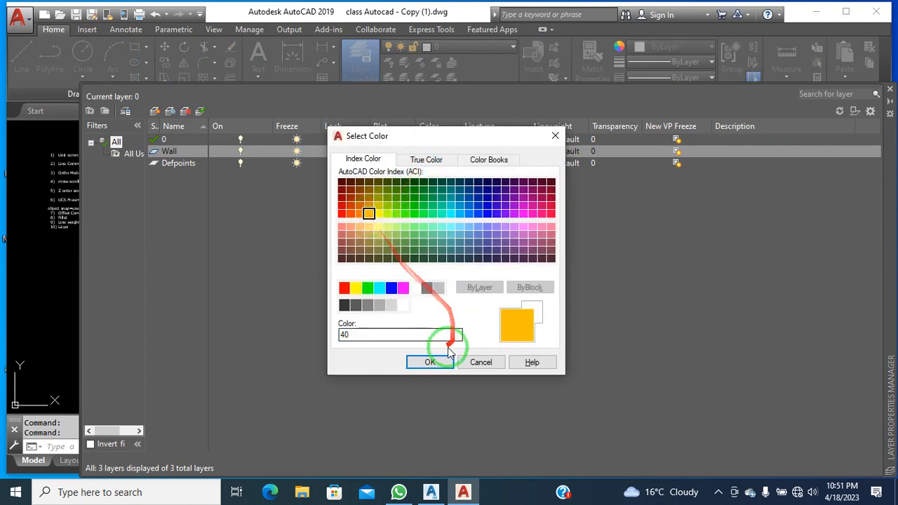
pyautogui.click(444, 365)
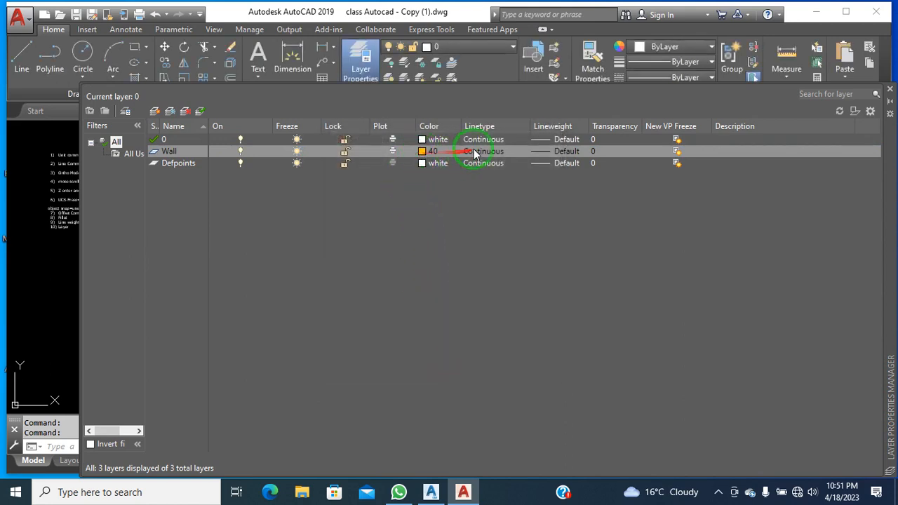
# Browse the acad.lin linetypes available to load for the Wall layer and cancel without choosing one.
pyautogui.click(496, 156)
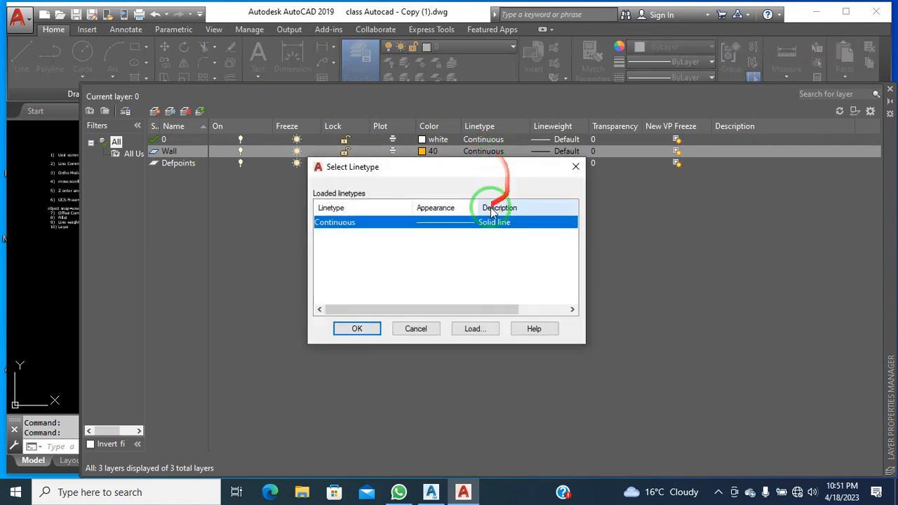
pyautogui.click(456, 330)
pyautogui.scroll(-8, 400, 267)
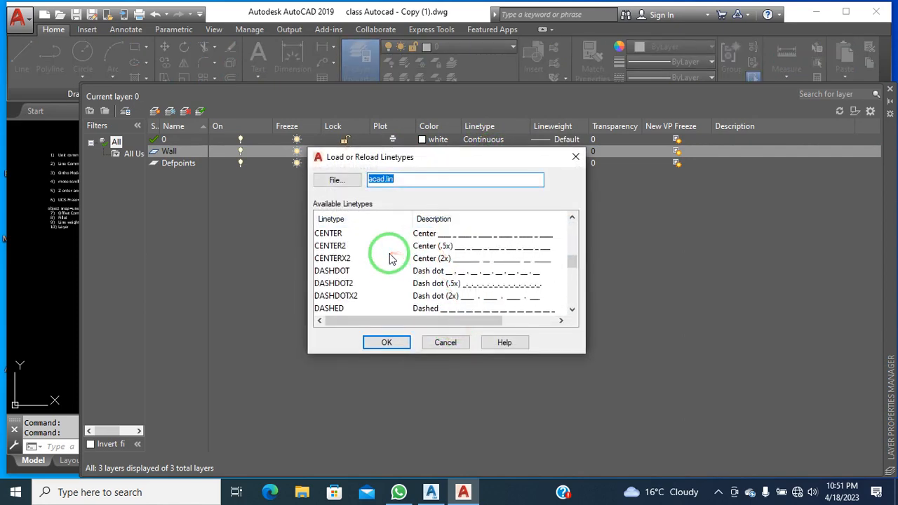
pyautogui.scroll(8, 395, 278)
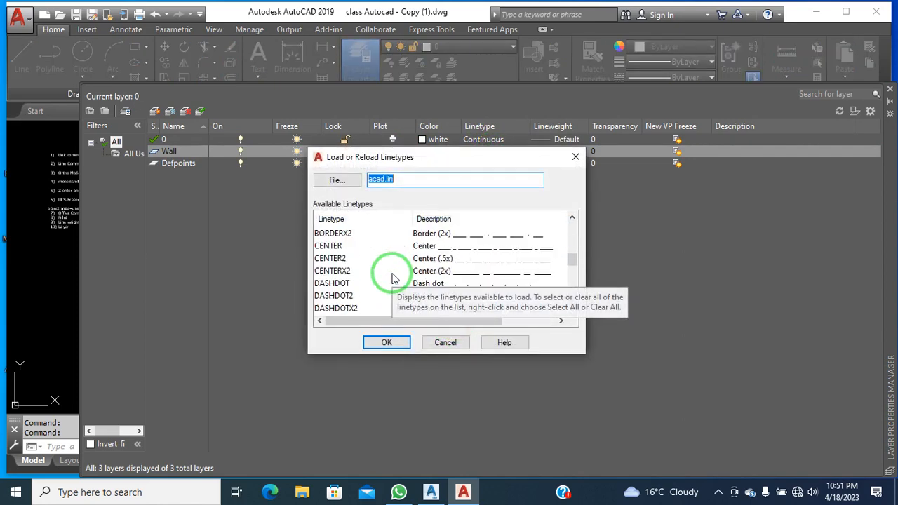
pyautogui.click(445, 342)
pyautogui.click(416, 329)
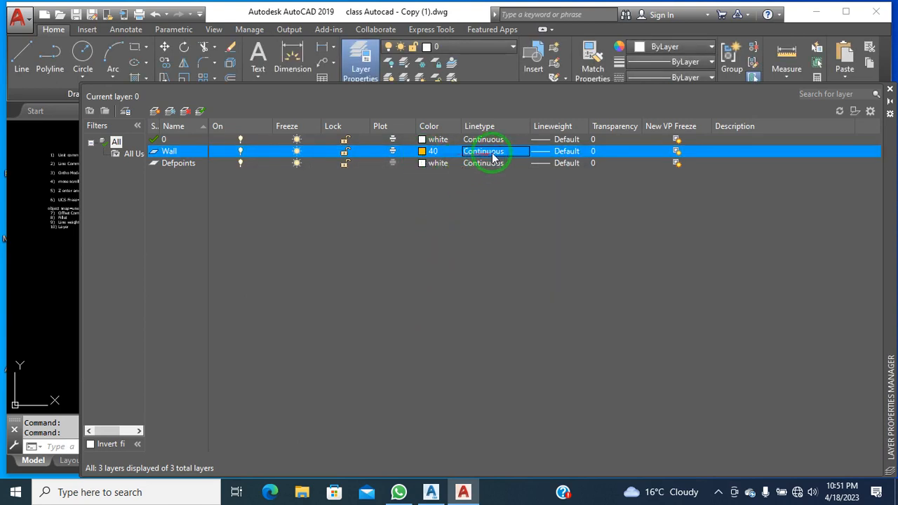
# Set the Wall layer's lineweight to 0.30 mm and close the layer manager.
pyautogui.click(574, 158)
pyautogui.click(442, 276)
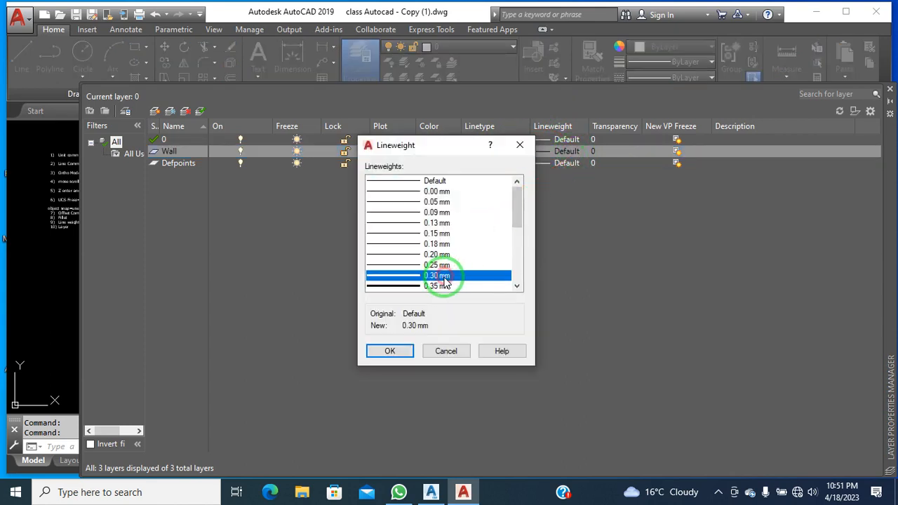
pyautogui.click(405, 348)
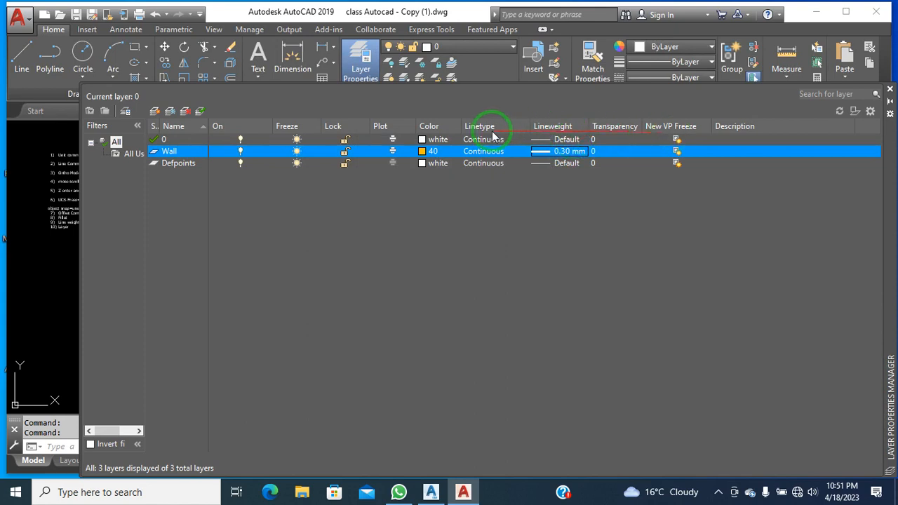
pyautogui.click(892, 90)
pyautogui.click(566, 194)
pyautogui.click(523, 227)
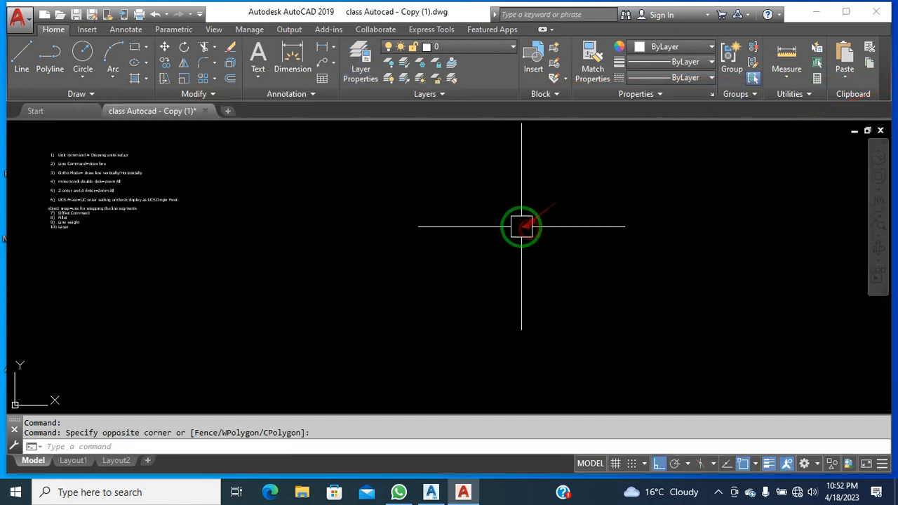
pyautogui.click(335, 249)
pyautogui.click(332, 247)
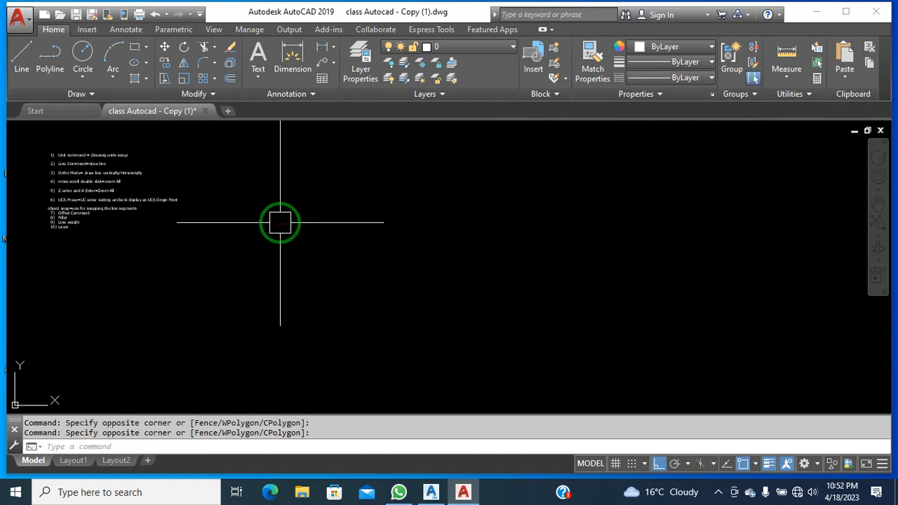
# Make Wall the current layer and draw a 14' horizontal line in the empty area beside the notes.
pyautogui.click(450, 47)
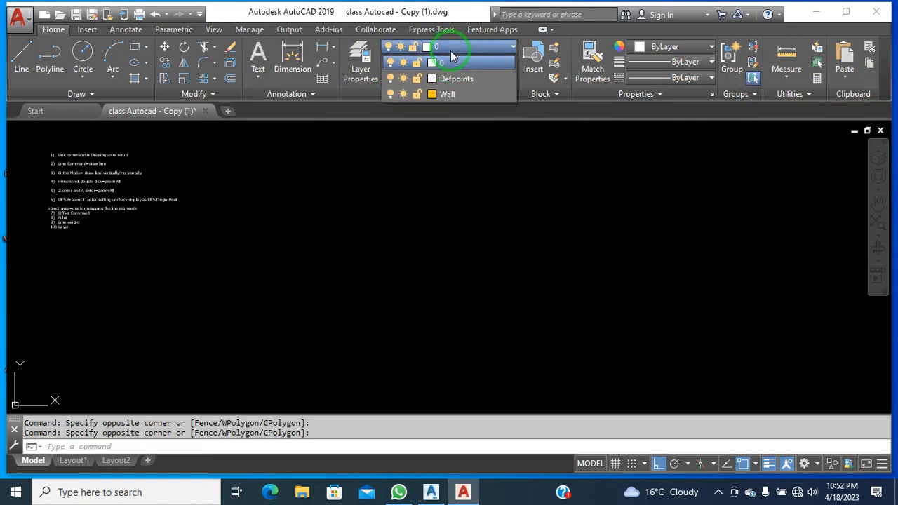
pyautogui.click(457, 94)
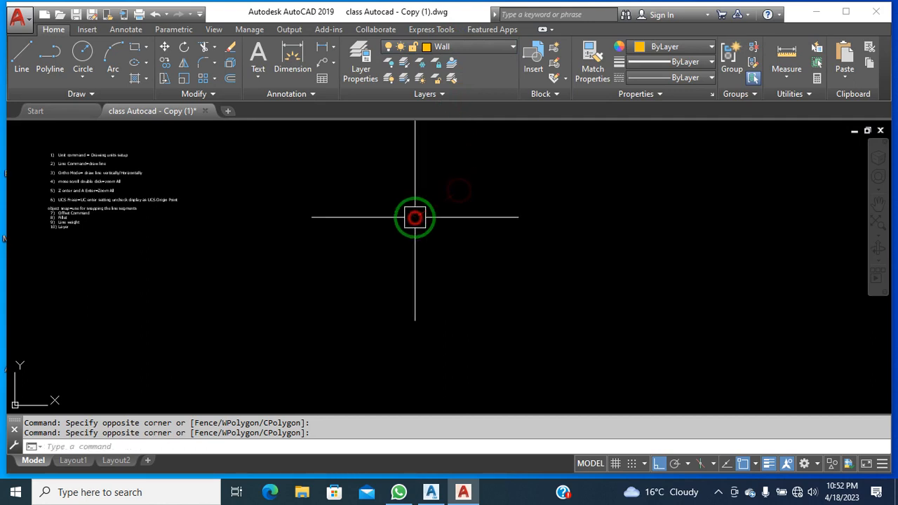
pyautogui.write('l')
pyautogui.press('Return')
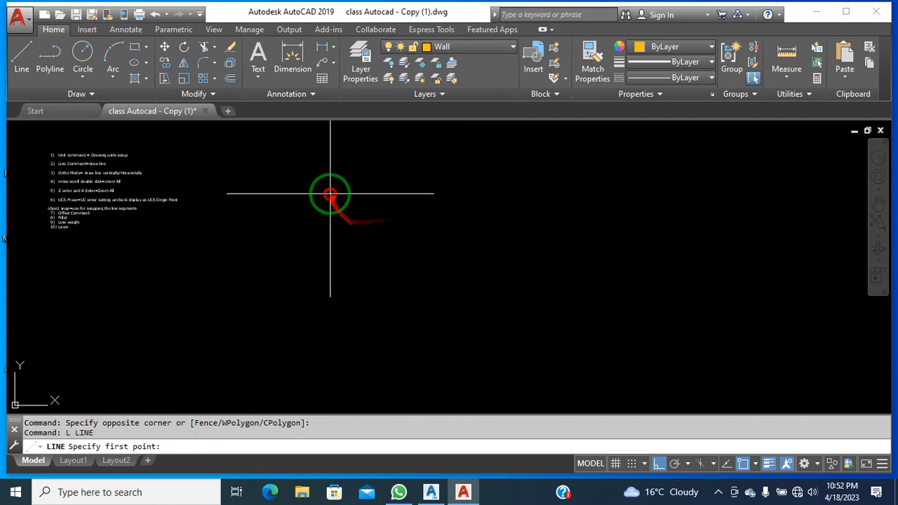
pyautogui.click(330, 194)
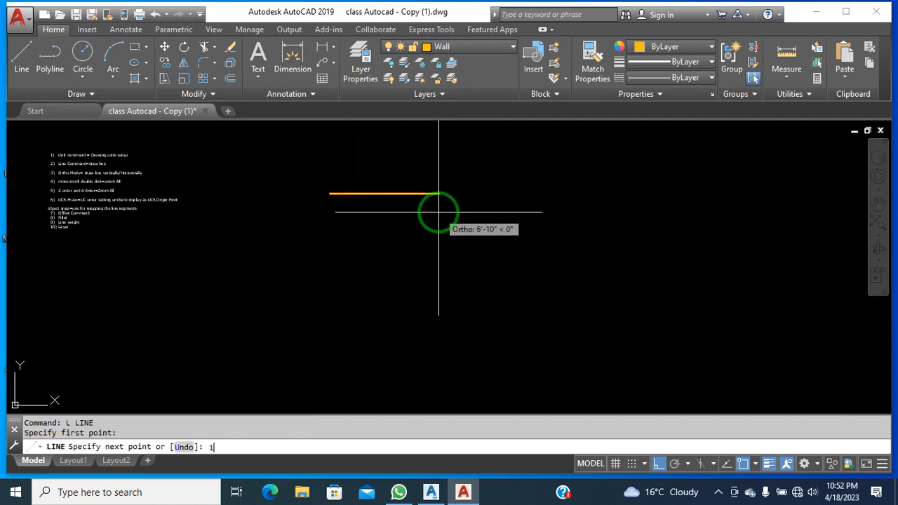
pyautogui.write("14'")
pyautogui.press('Return')
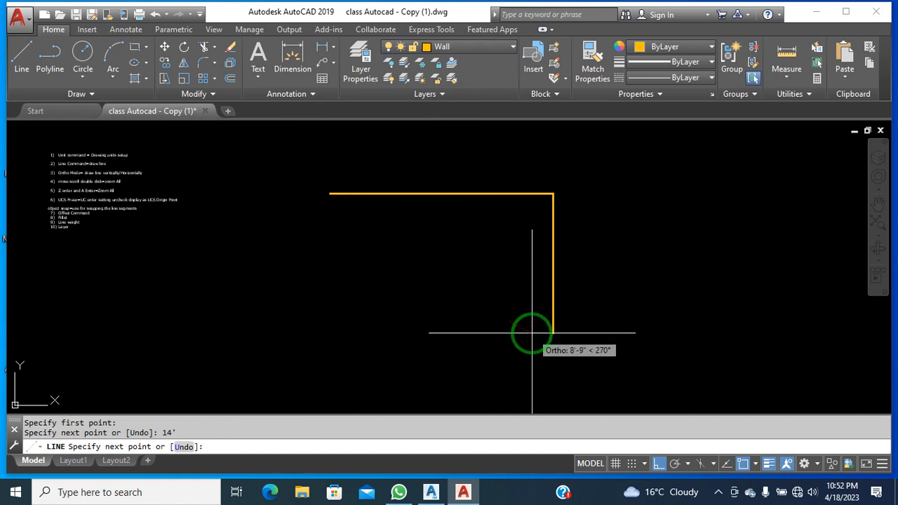
# Continue the line with 14' right and bottom sides, close the square at its starting corner, and end the Line command.
pyautogui.write("14'")
pyautogui.press('Return')
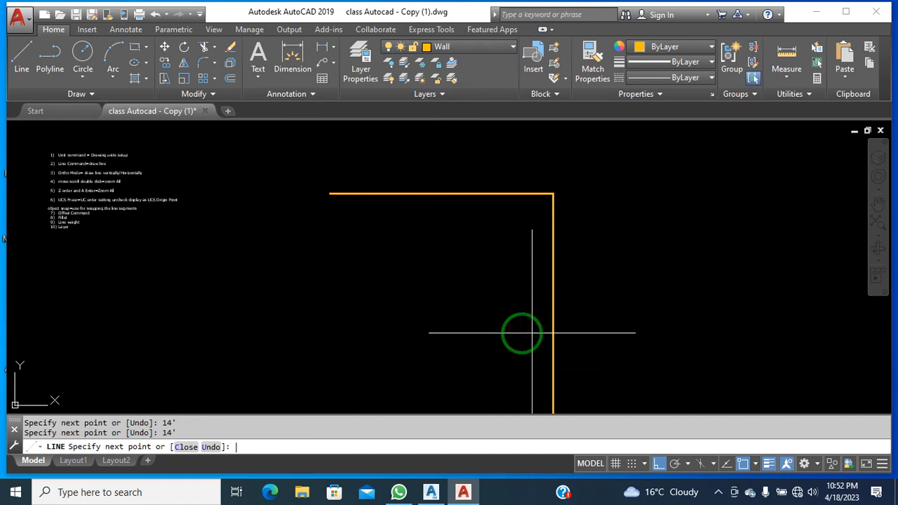
pyautogui.scroll(-1, 395, 327)
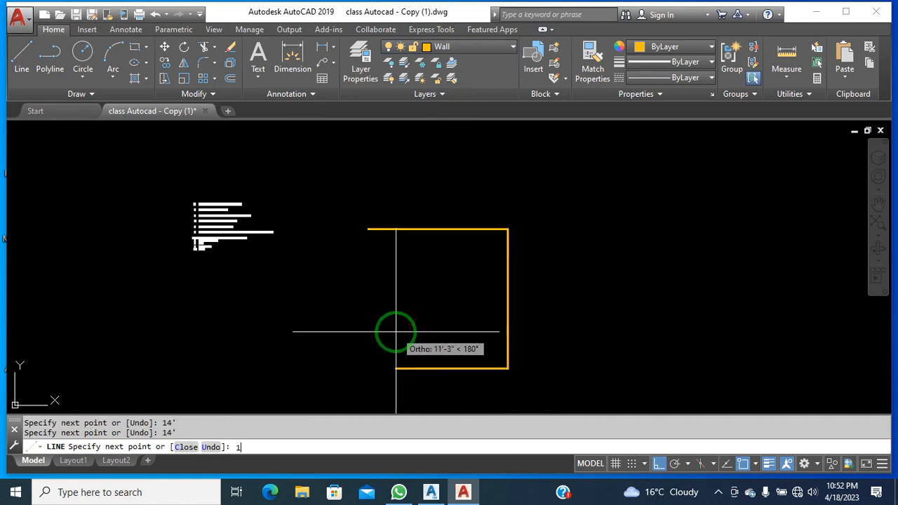
pyautogui.write("14'")
pyautogui.press('Return')
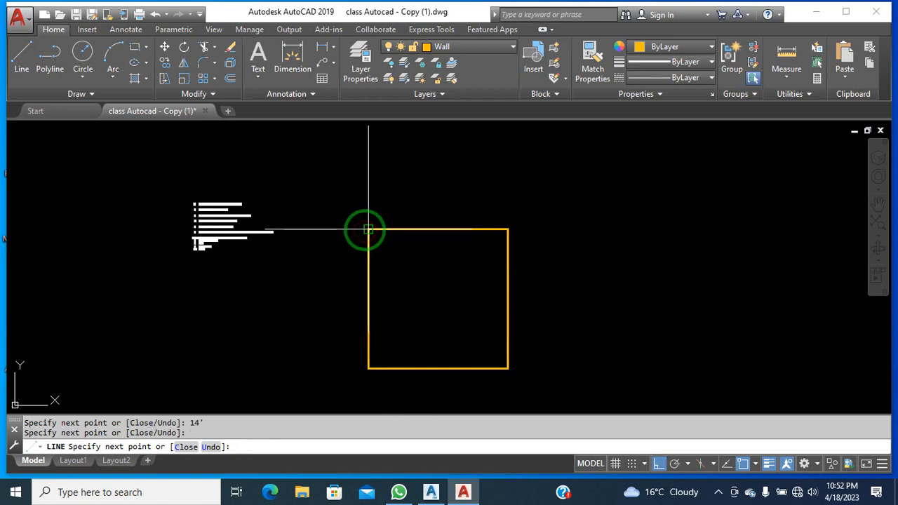
pyautogui.press('Escape')
# Offset the top and right sides of the yellow square 9" inward.
pyautogui.scroll(2, 434, 288)
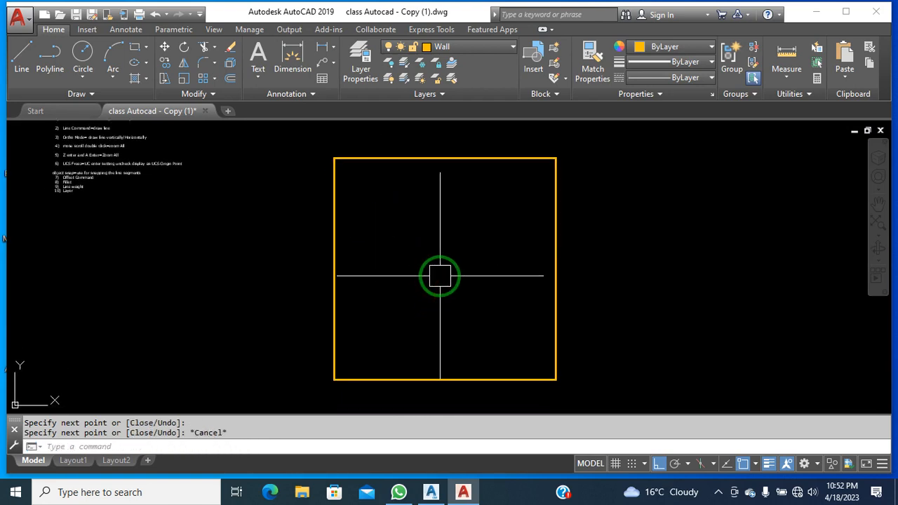
pyautogui.write('o')
pyautogui.press('Return')
pyautogui.write('9')
pyautogui.press('Return')
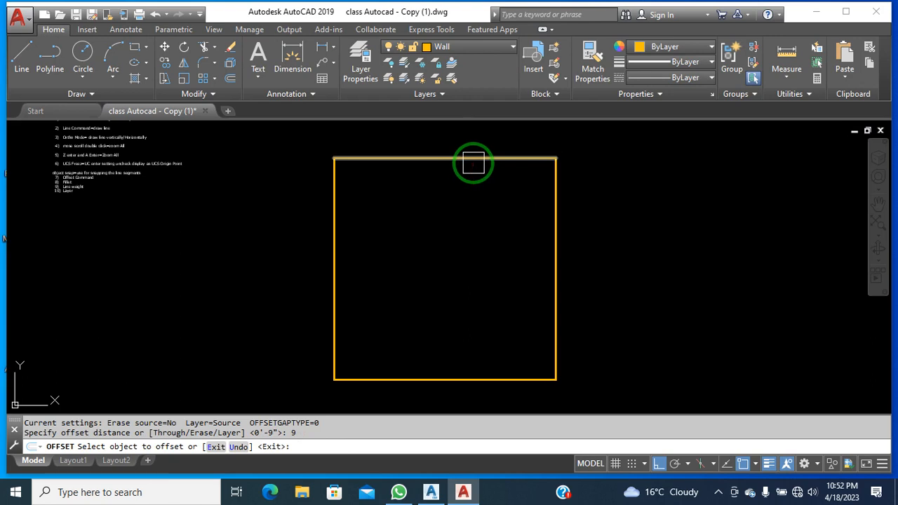
pyautogui.click(473, 163)
pyautogui.click(477, 193)
pyautogui.click(551, 246)
pyautogui.click(385, 256)
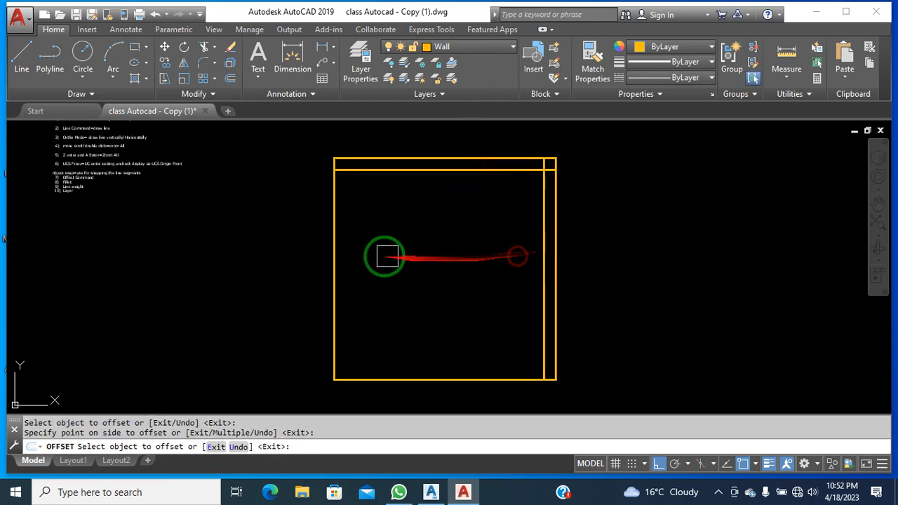
# Offset the square's left and bottom sides inward by the same 9" and end the Offset command.
pyautogui.click(334, 236)
pyautogui.click(371, 245)
pyautogui.click(463, 380)
pyautogui.click(444, 325)
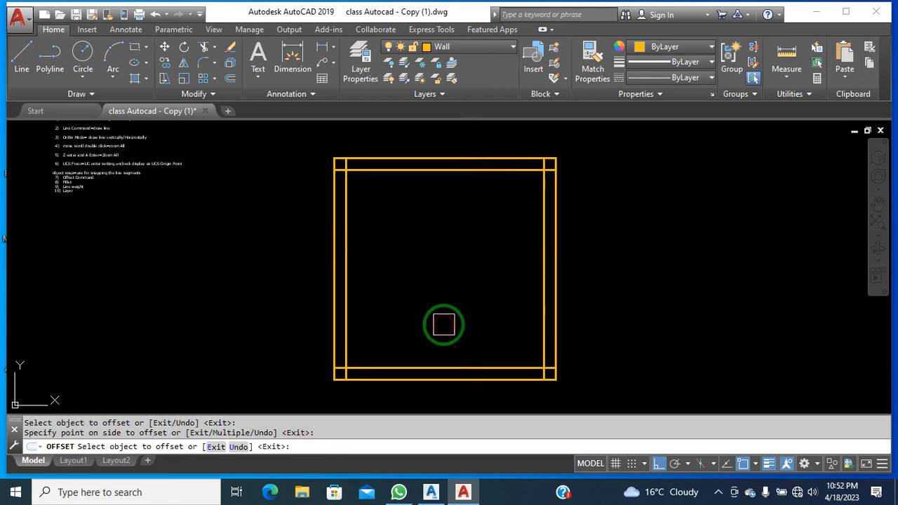
pyautogui.press('Escape')
# Fillet the two upper corners of the inner square with a zero radius to trim the crossing lines.
pyautogui.write('f')
pyautogui.press('Return')
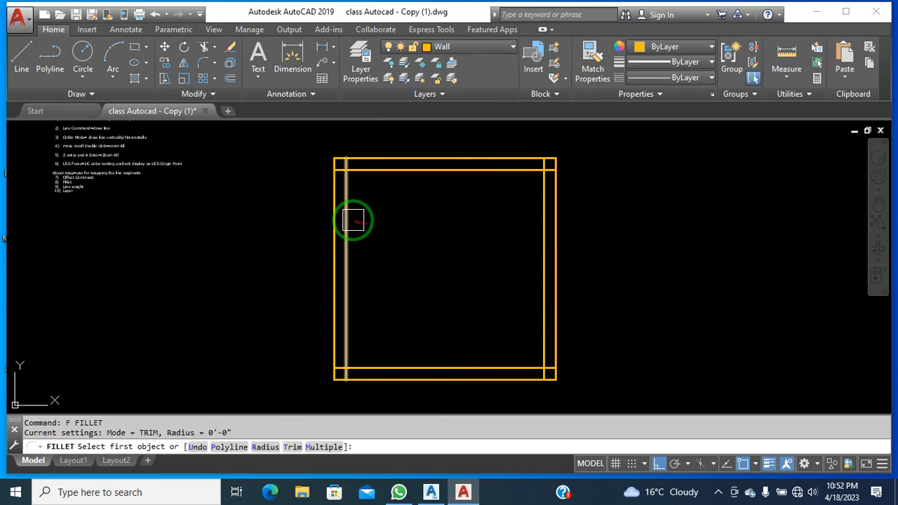
pyautogui.click(346, 220)
pyautogui.press('Return')
pyautogui.click(447, 177)
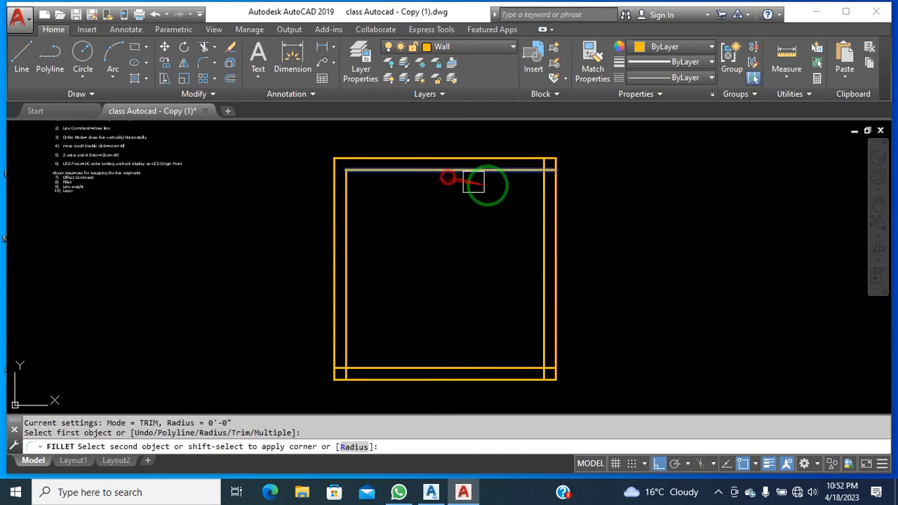
pyautogui.click(536, 217)
# Fillet the two lower corners of the inner square with a zero radius and leave the command.
pyautogui.press('Return')
pyautogui.click(543, 240)
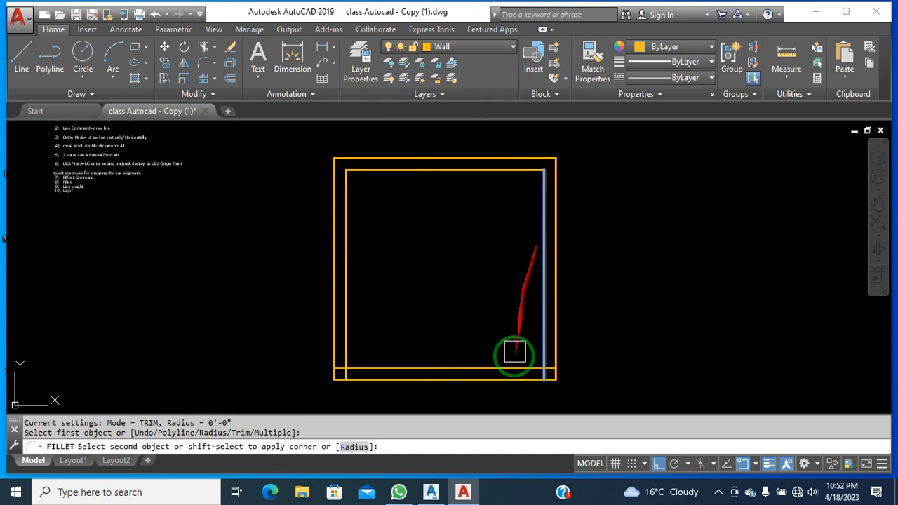
pyautogui.click(497, 367)
pyautogui.press('Return')
pyautogui.click(422, 367)
pyautogui.click(348, 349)
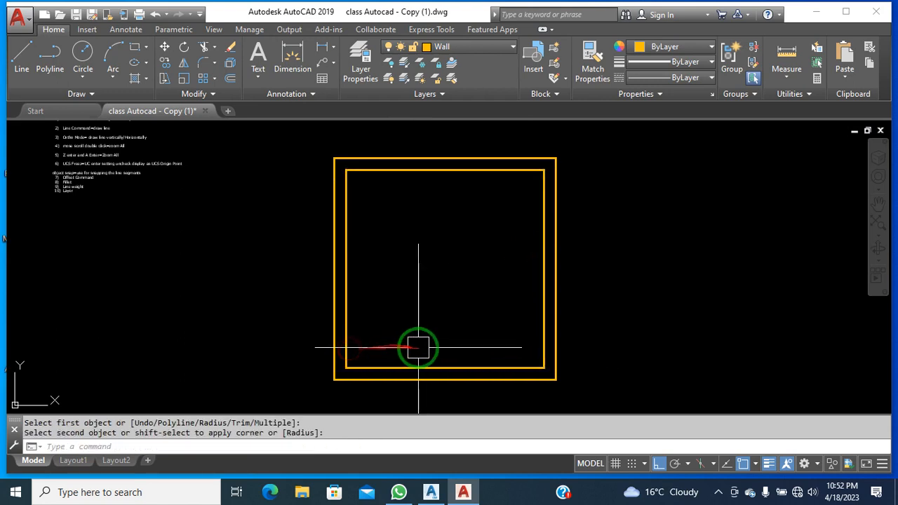
pyautogui.press('Escape')
pyautogui.press('Escape')
pyautogui.moveTo(510, 305); pyautogui.dragTo(603, 302, button='middle')
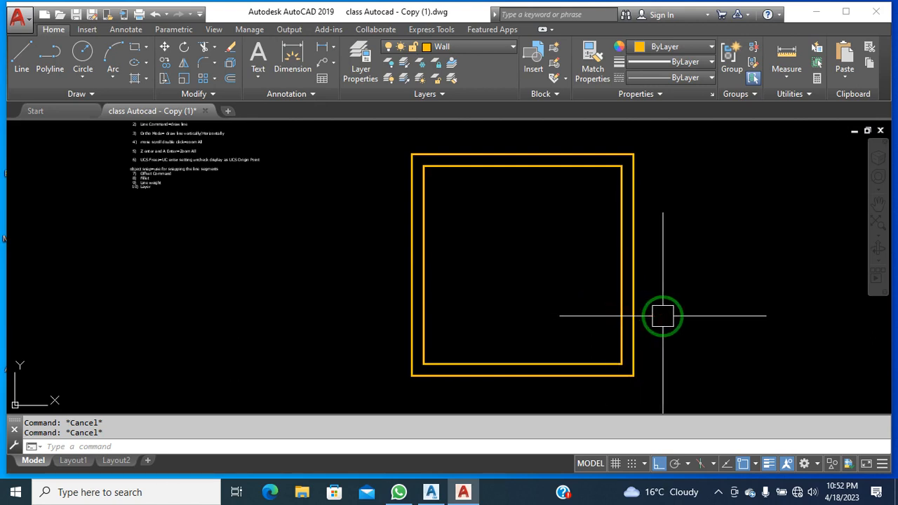
pyautogui.moveTo(567, 317); pyautogui.dragTo(511, 311, button='middle')
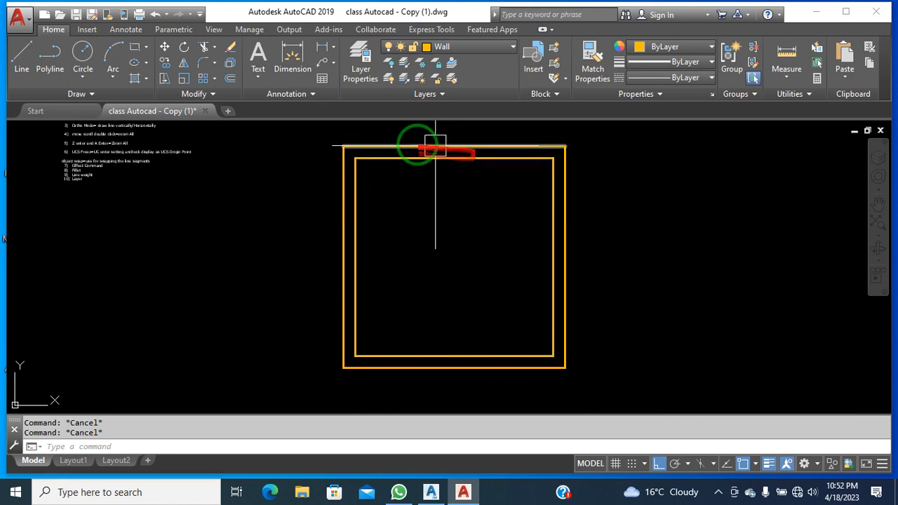
pyautogui.click(468, 260)
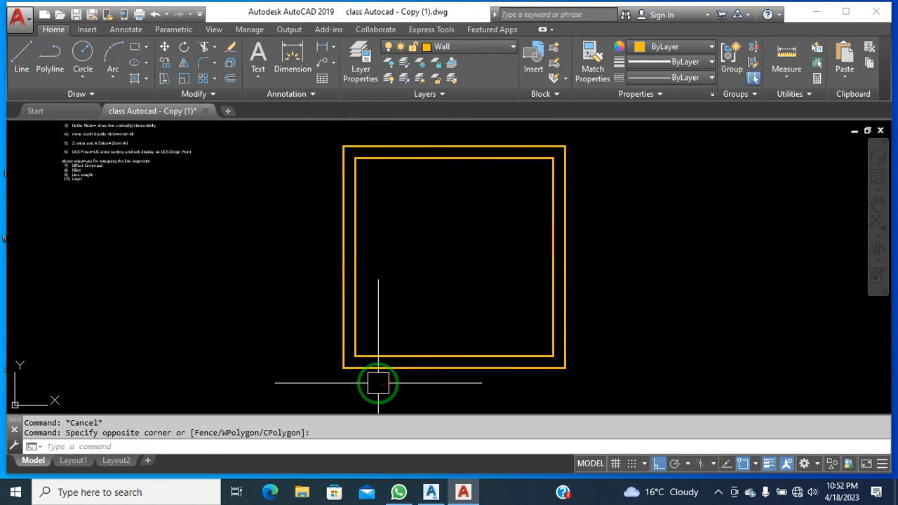
# Offset the inner left wall line 5" into the room and end the Offset command.
pyautogui.scroll(4, 352, 374)
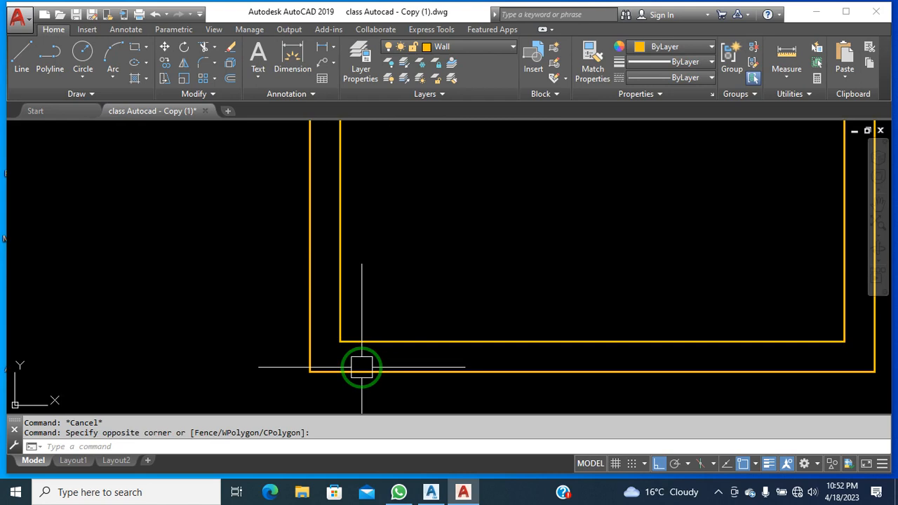
pyautogui.write('o')
pyautogui.press('Return')
pyautogui.write('5')
pyautogui.press('Return')
pyautogui.click(338, 317)
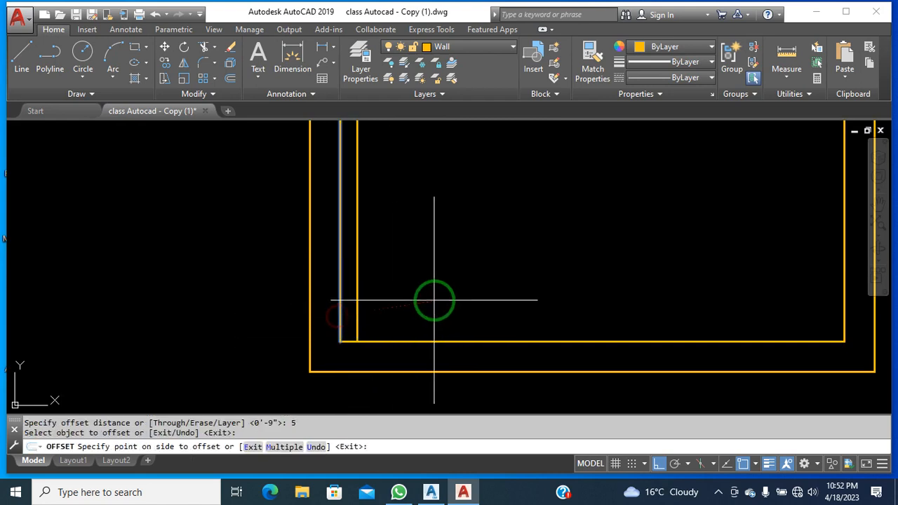
pyautogui.click(445, 300)
pyautogui.press('Escape')
pyautogui.press('Escape')
pyautogui.press('Escape')
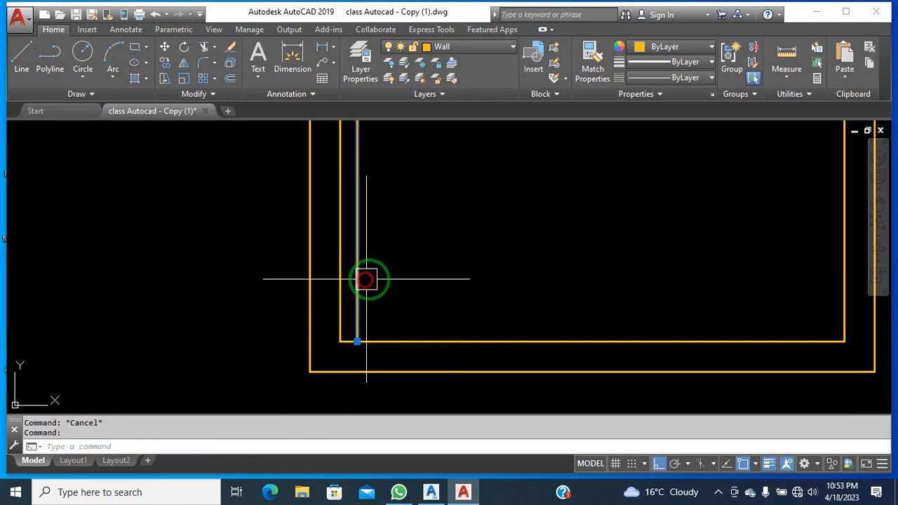
# Delete the line offset 5" from the inner left wall.
pyautogui.scroll(-4, 419, 284)
pyautogui.scroll(4, 409, 290)
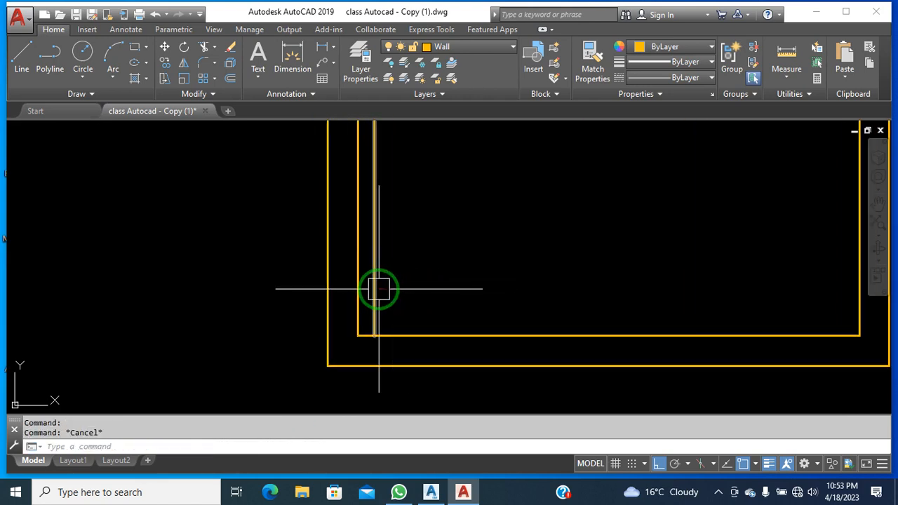
pyautogui.click(377, 291)
pyautogui.press('Delete')
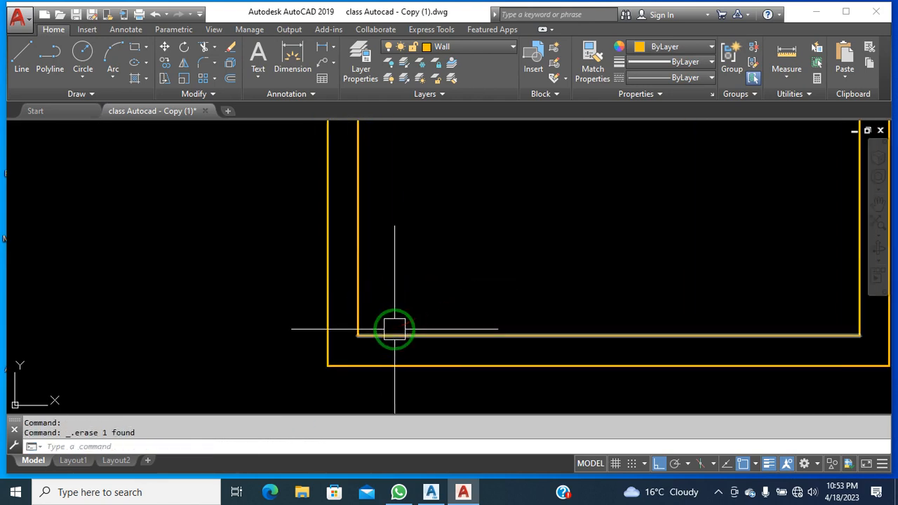
# Draw a line 5" to the right from the inner lower-left corner, continuing down to the outer bottom wall line.
pyautogui.write('l')
pyautogui.press('Return')
pyautogui.click(356, 337)
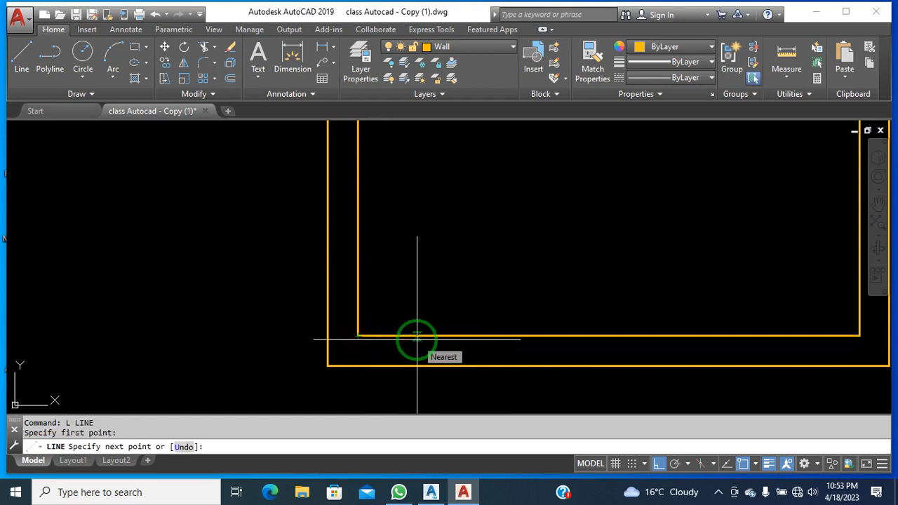
pyautogui.press('Return')
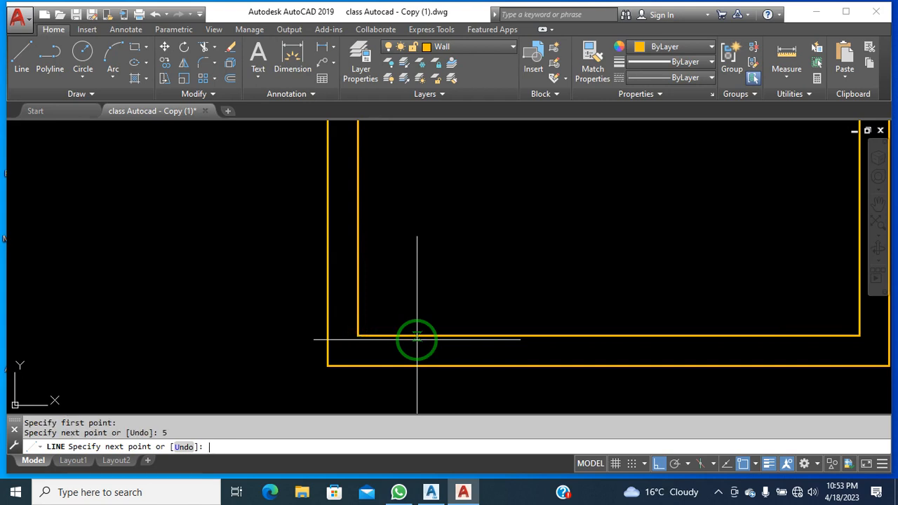
pyautogui.click(375, 366)
pyautogui.press('Escape')
pyautogui.scroll(3, 381, 357)
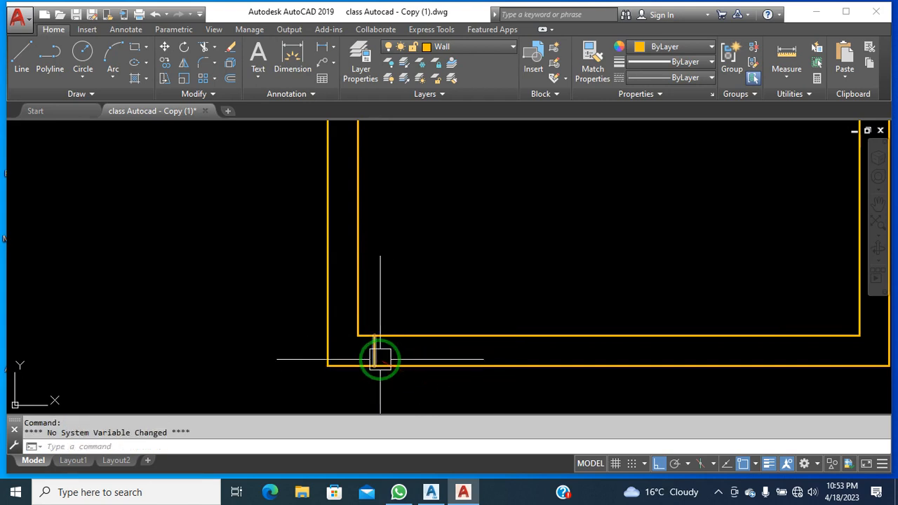
pyautogui.scroll(-3, 377, 358)
pyautogui.scroll(3, 351, 357)
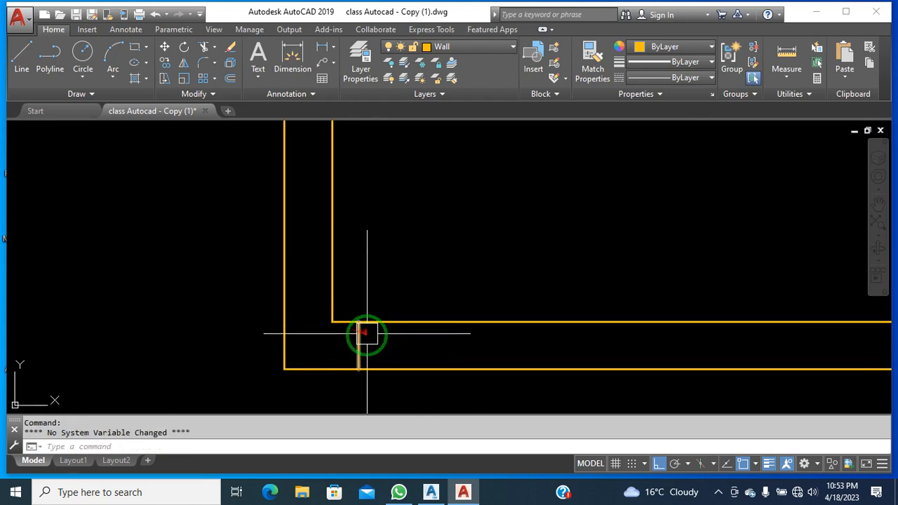
pyautogui.scroll(-2, 369, 337)
pyautogui.moveTo(423, 373); pyautogui.dragTo(346, 370, button='middle')
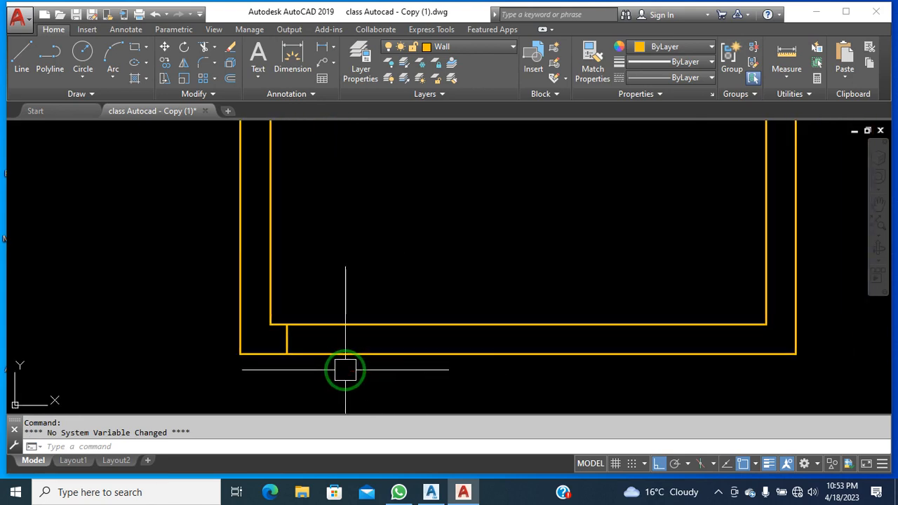
pyautogui.scroll(2, 299, 358)
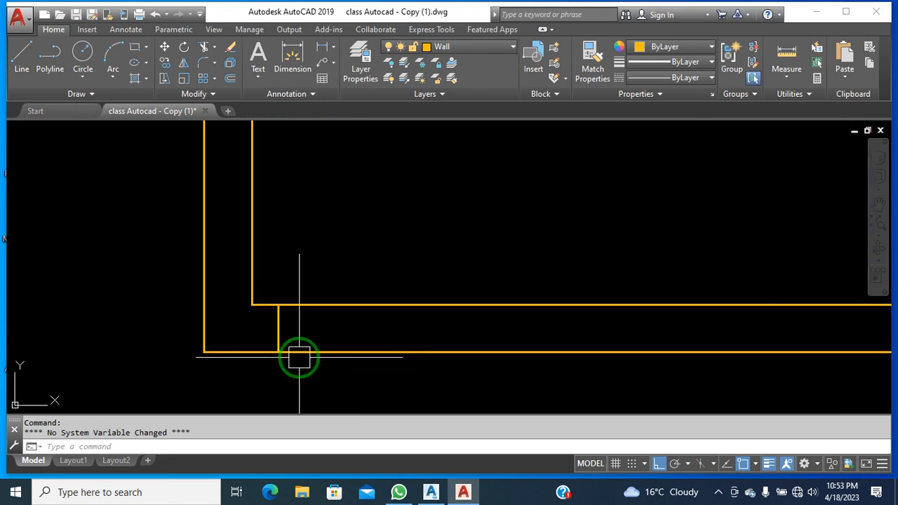
# Add item 11 "Bed Room Door Size 3'-6"" to the numbered notes and close the text editor.
pyautogui.scroll(-5, 299, 358)
pyautogui.moveTo(237, 337); pyautogui.dragTo(298, 355, button='middle')
pyautogui.scroll(5, 167, 225)
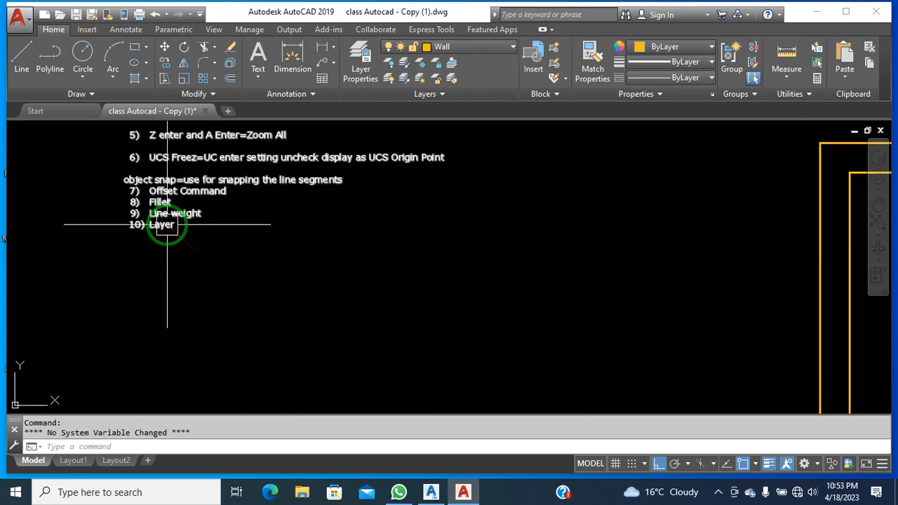
pyautogui.doubleClick(167, 224)
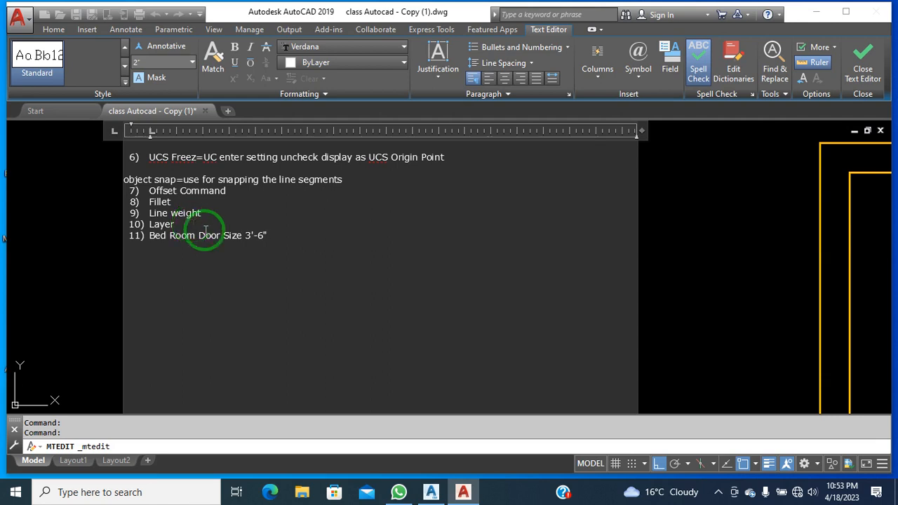
pyautogui.click(680, 292)
# Offset the short vertical line in the bottom wall 3'6 to the right to mark the other side of the door.
pyautogui.scroll(-4, 266, 206)
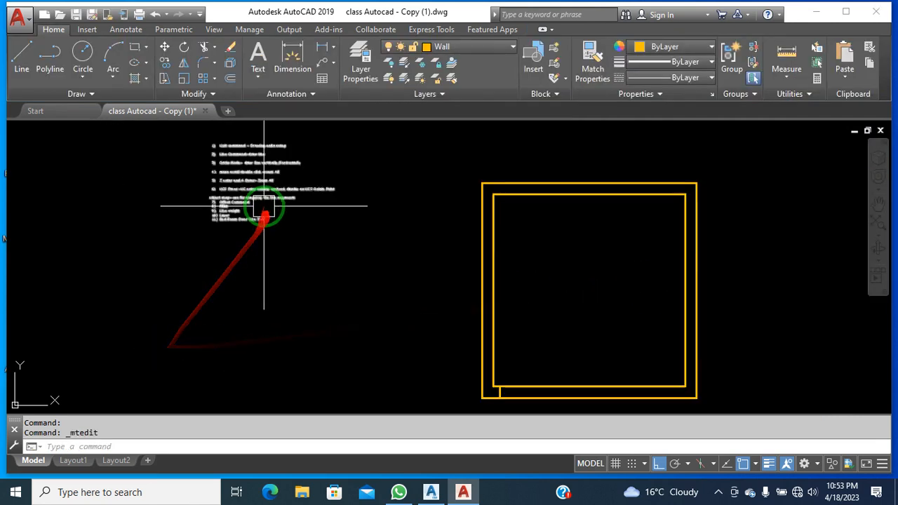
pyautogui.moveTo(551, 373); pyautogui.dragTo(491, 344, button='middle')
pyautogui.scroll(2, 470, 358)
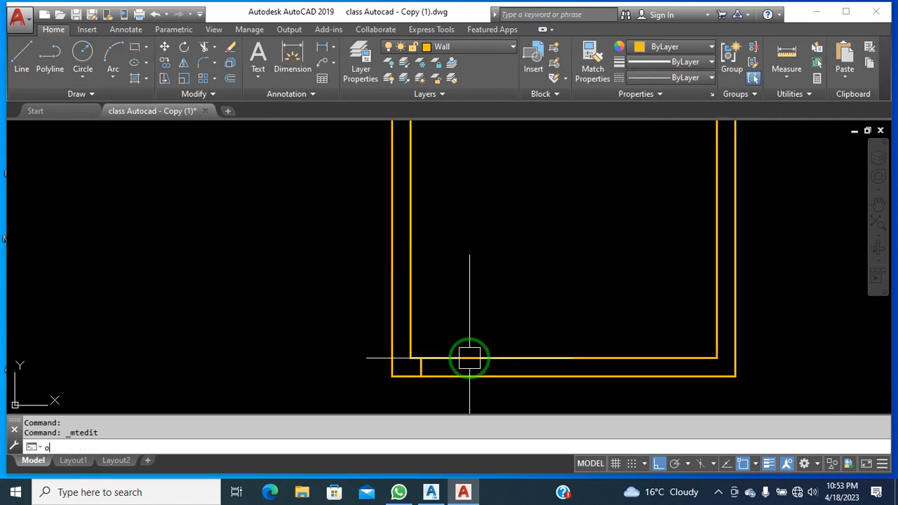
pyautogui.press('Return')
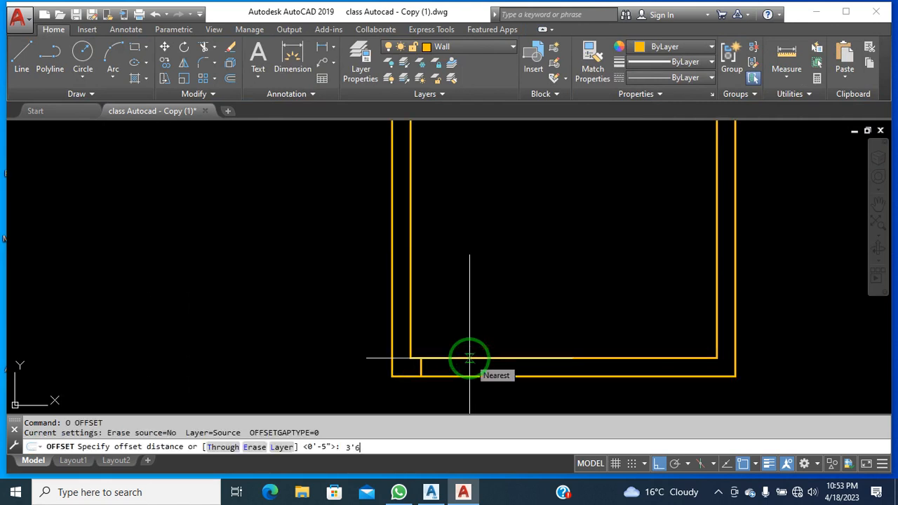
pyautogui.press('Return')
pyautogui.scroll(2, 419, 369)
pyautogui.click(415, 366)
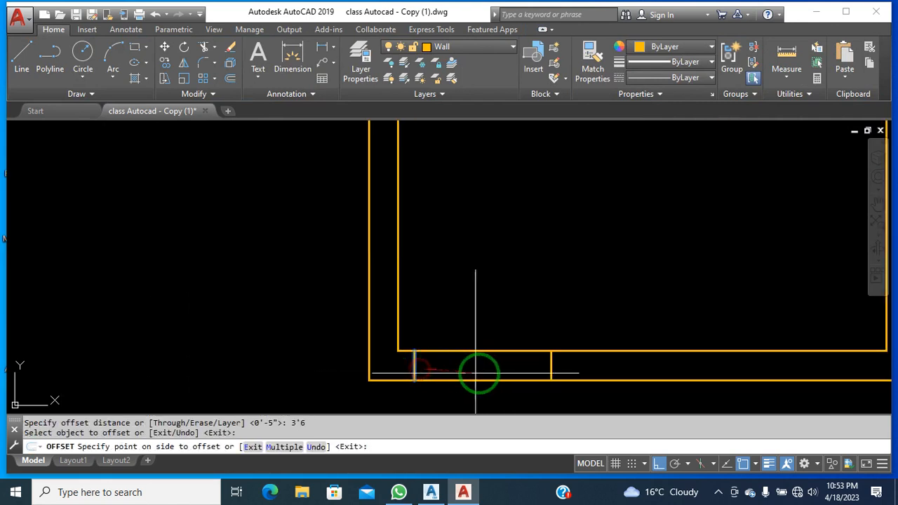
pyautogui.click(484, 373)
pyautogui.press('Escape')
pyautogui.scroll(-3, 492, 379)
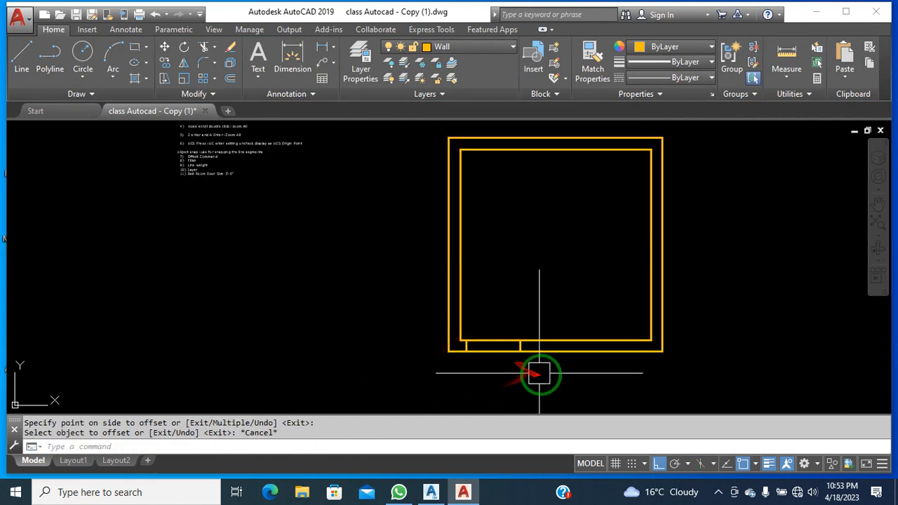
# Try to remove the wall between the door marks by deleting both bottom wall lines, and undo the deletion.
pyautogui.scroll(2, 526, 354)
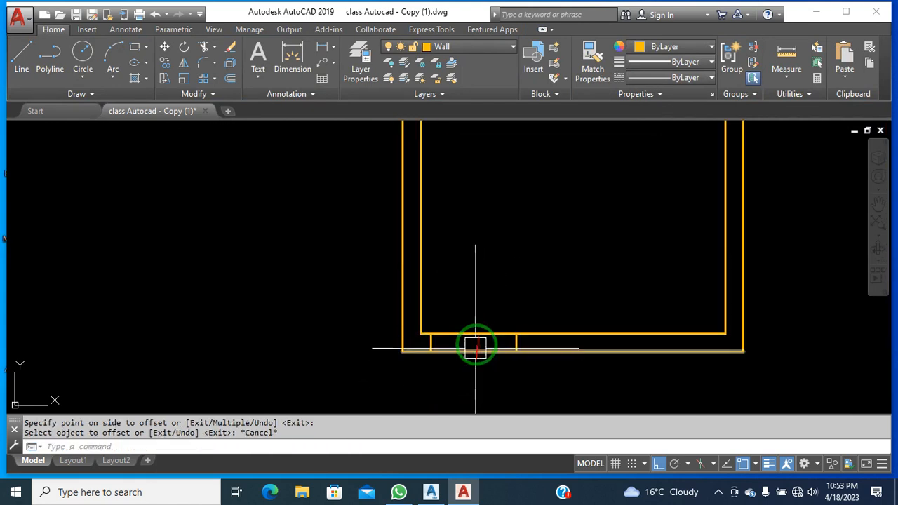
pyautogui.click(483, 382)
pyautogui.click(473, 312)
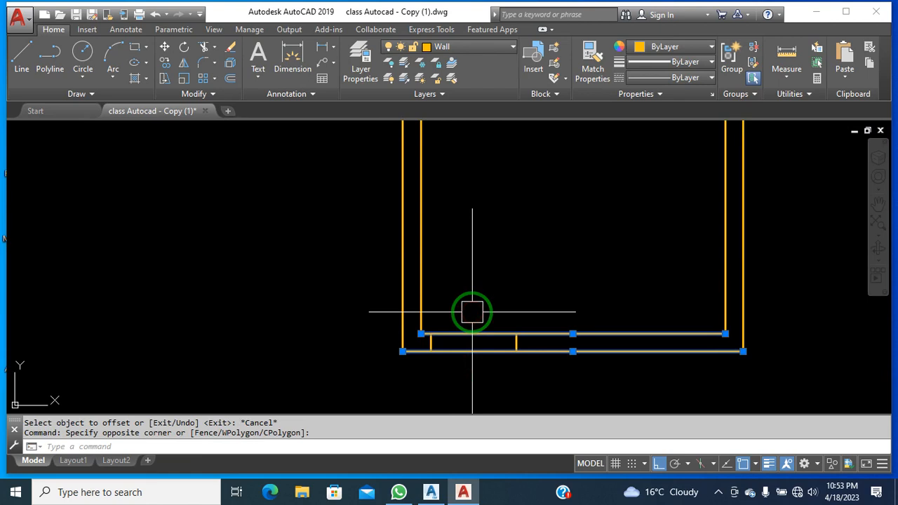
pyautogui.press('Delete')
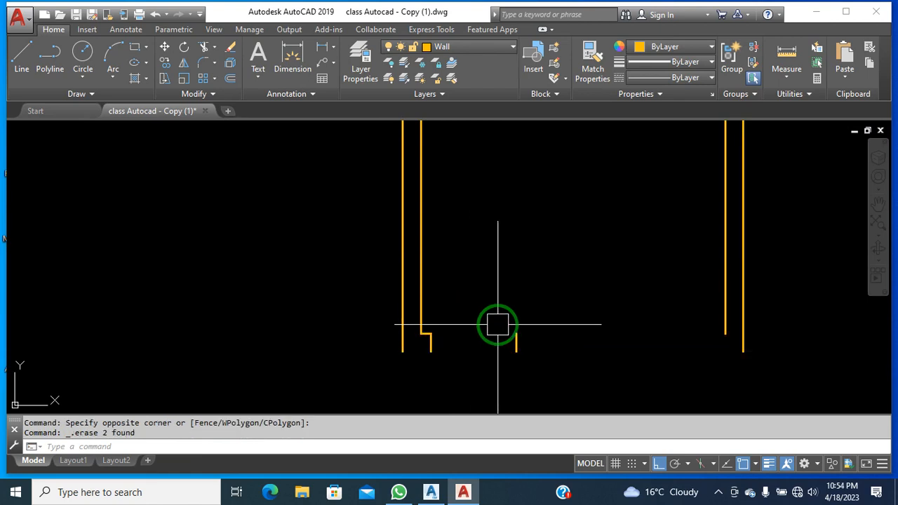
pyautogui.hotkey('ctrl', 'z')
# Repeat the removal of both bottom wall lines with the Erase command, and undo it.
pyautogui.click(491, 371)
pyautogui.click(477, 305)
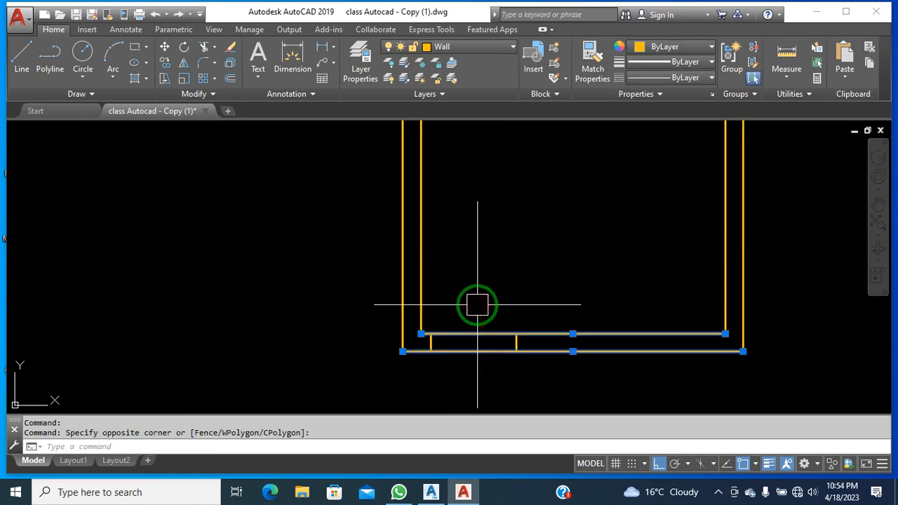
pyautogui.write('e')
pyautogui.press('Return')
pyautogui.hotkey('ctrl', 'z')
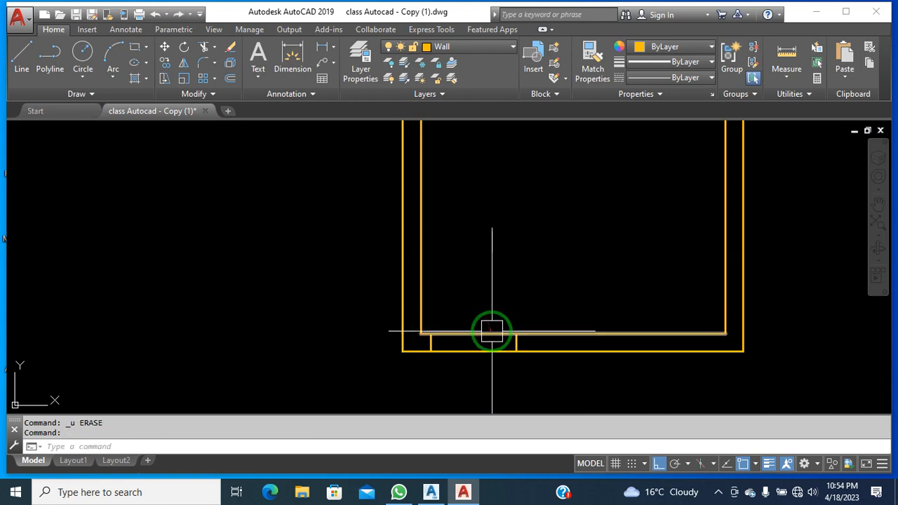
# Add item 12 "Trim" to the numbered notes and close the text editor.
pyautogui.scroll(-4, 492, 332)
pyautogui.scroll(3, 297, 225)
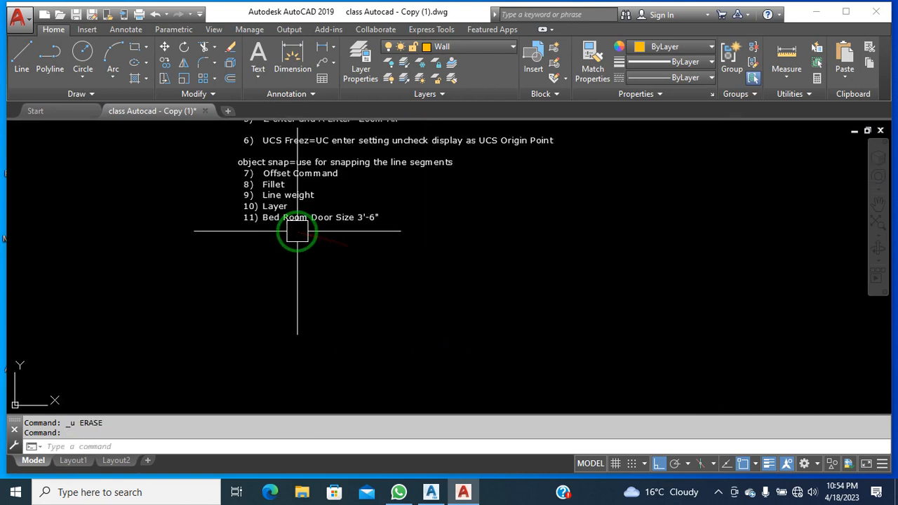
pyautogui.doubleClick(301, 224)
pyautogui.click(386, 225)
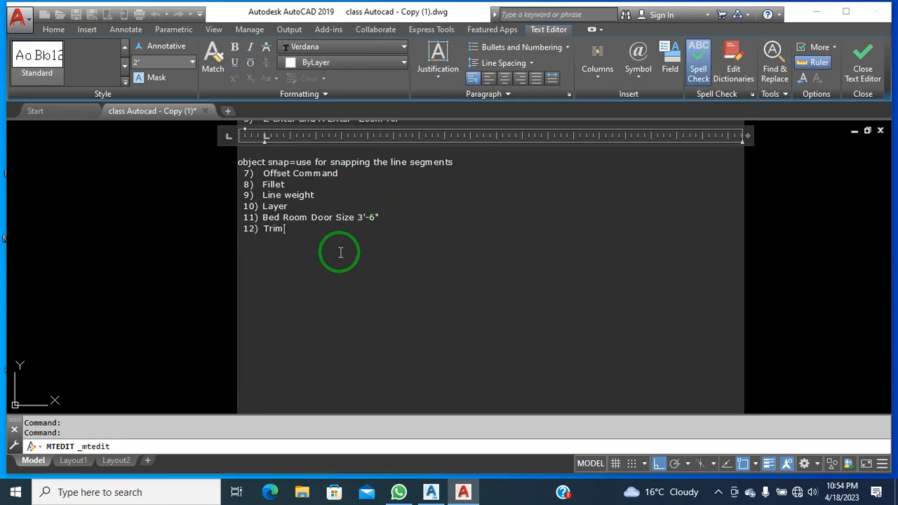
pyautogui.click(117, 241)
pyautogui.scroll(-4, 276, 290)
pyautogui.moveTo(476, 351); pyautogui.dragTo(356, 251, button='middle')
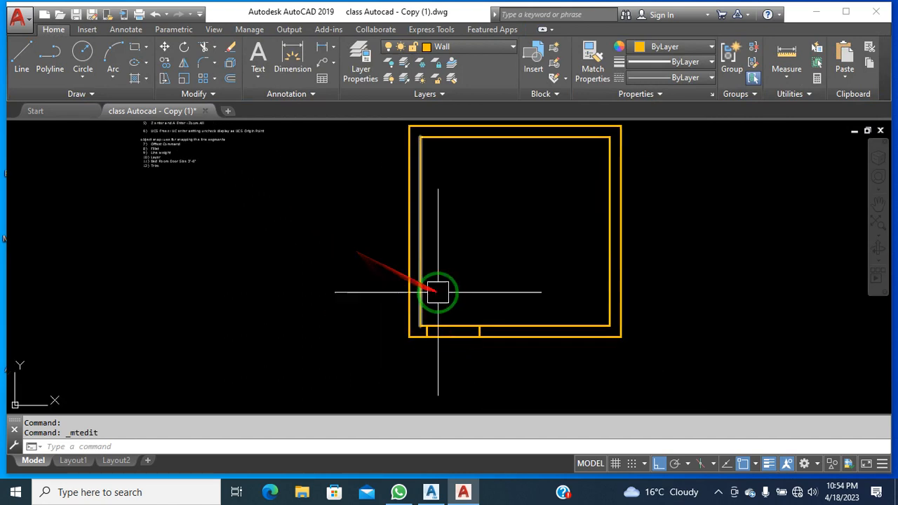
pyautogui.scroll(2, 443, 320)
pyautogui.moveTo(441, 321); pyautogui.dragTo(446, 326, button='middle')
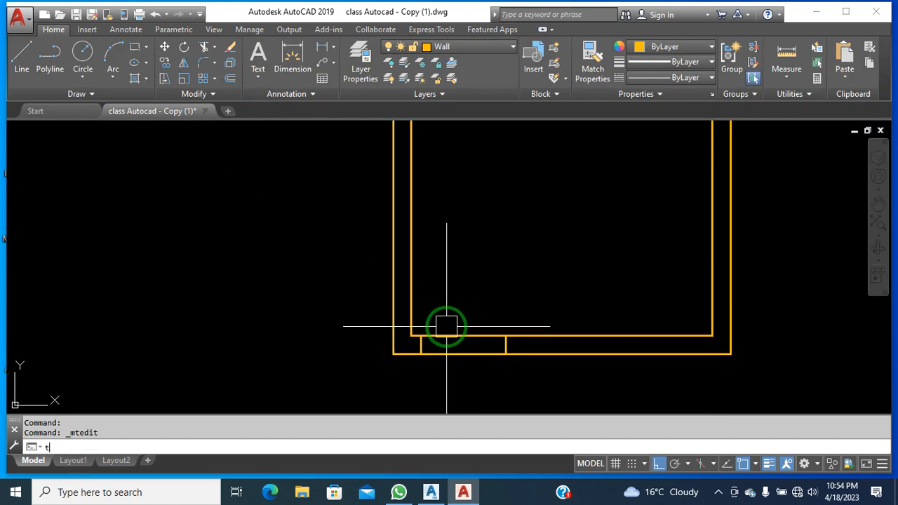
pyautogui.press('Return')
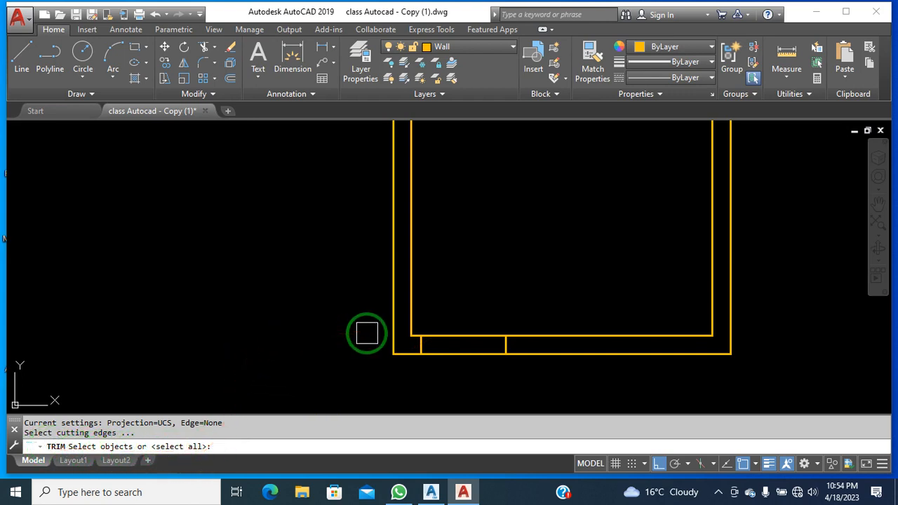
pyautogui.press('Return')
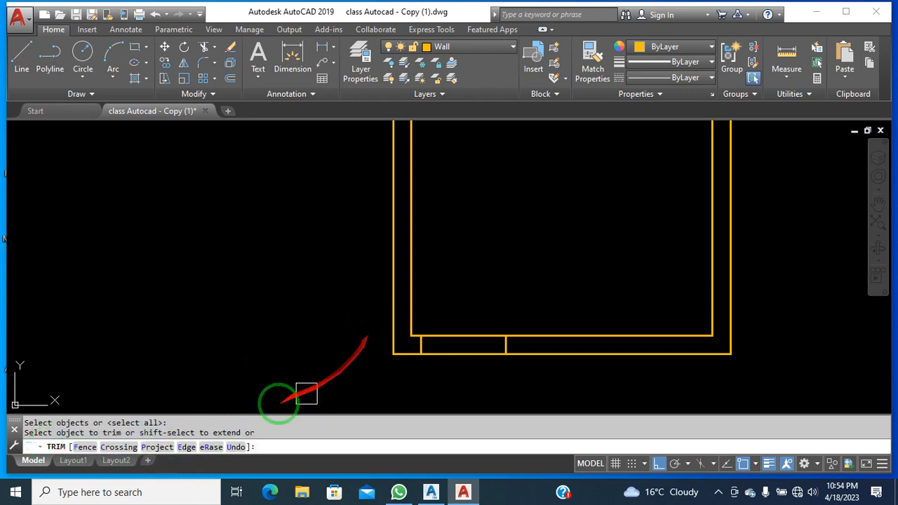
pyautogui.press('Escape')
pyautogui.press('Escape')
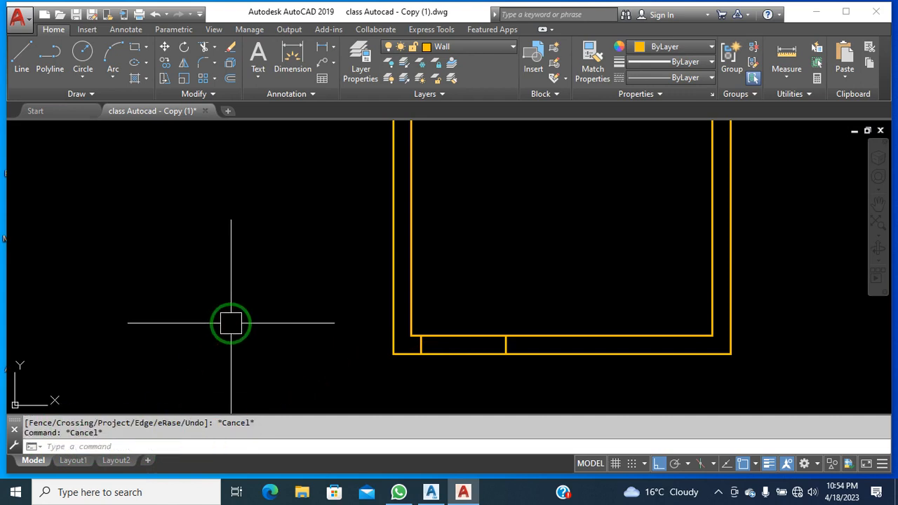
# Trim away both bottom wall lines between the two door marks to open the bedroom doorway.
pyautogui.write('tr')
pyautogui.press('Return')
pyautogui.press('Return')
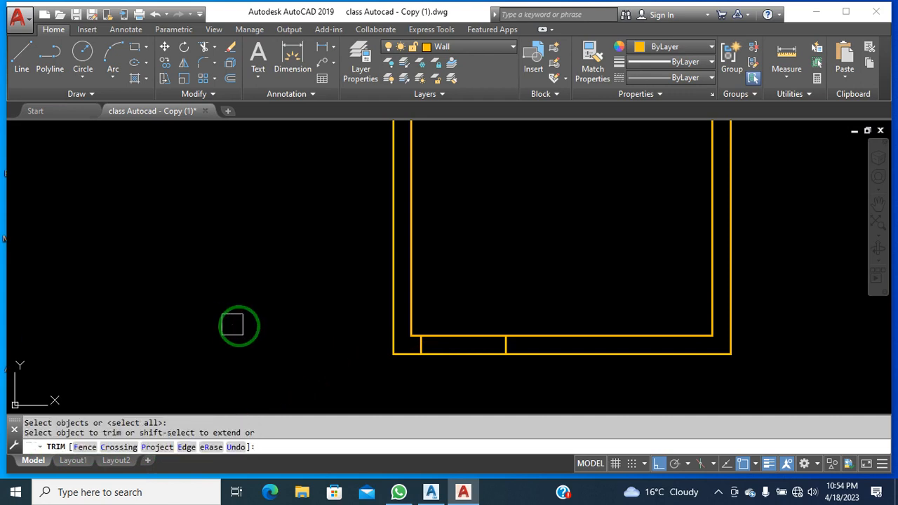
pyautogui.moveTo(274, 329)
pyautogui.mouseDown()
pyautogui.moveTo(433, 341)
pyautogui.moveTo(493, 367)
pyautogui.mouseUp()
pyautogui.click(447, 337)
pyautogui.click(451, 349)
pyautogui.scroll(-2, 464, 343)
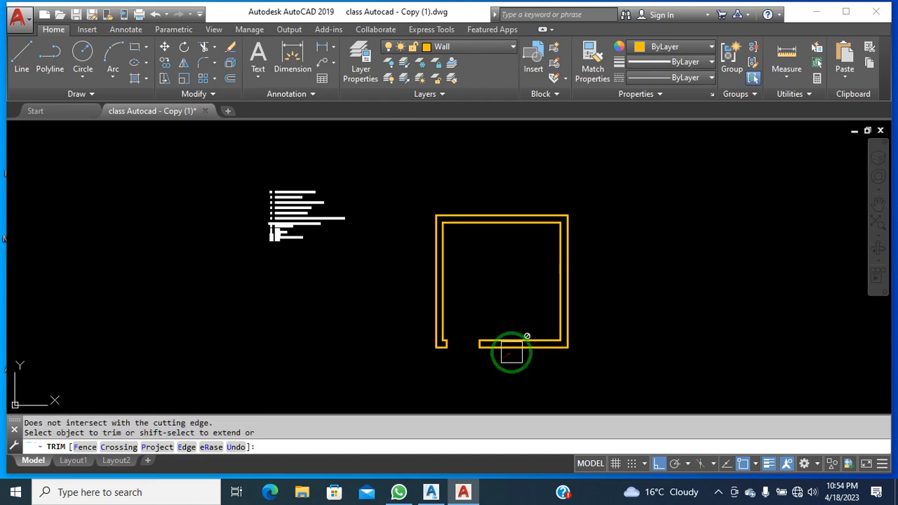
pyautogui.moveTo(513, 357); pyautogui.dragTo(428, 360, button='middle')
pyautogui.press('Escape')
pyautogui.press('Escape')
pyautogui.press('Escape')
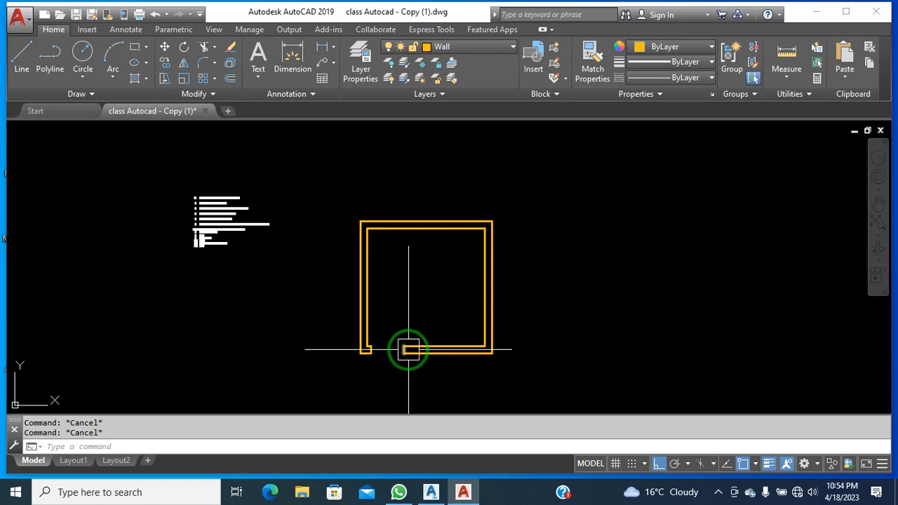
# Draw a short vertical line across the bottom wall at the midpoint of its inner line, right of the door opening.
pyautogui.scroll(2, 413, 350)
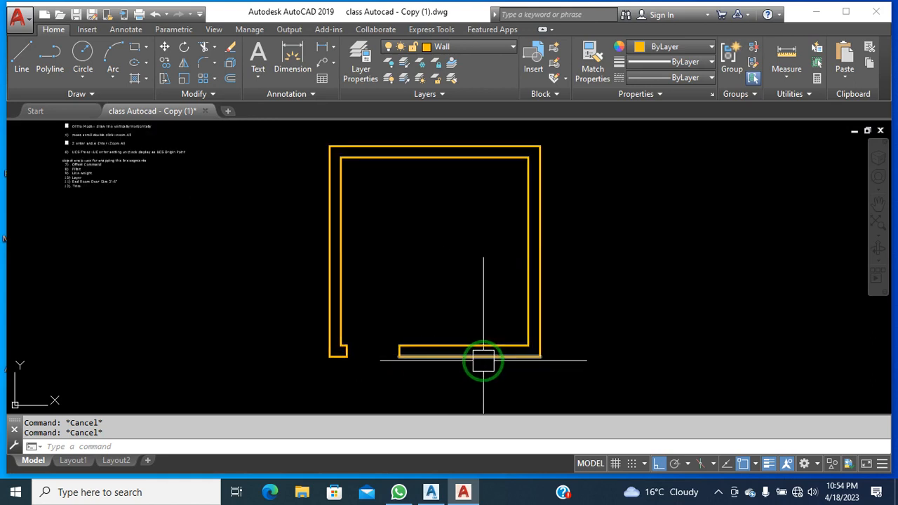
pyautogui.scroll(2, 480, 358)
pyautogui.click(441, 306)
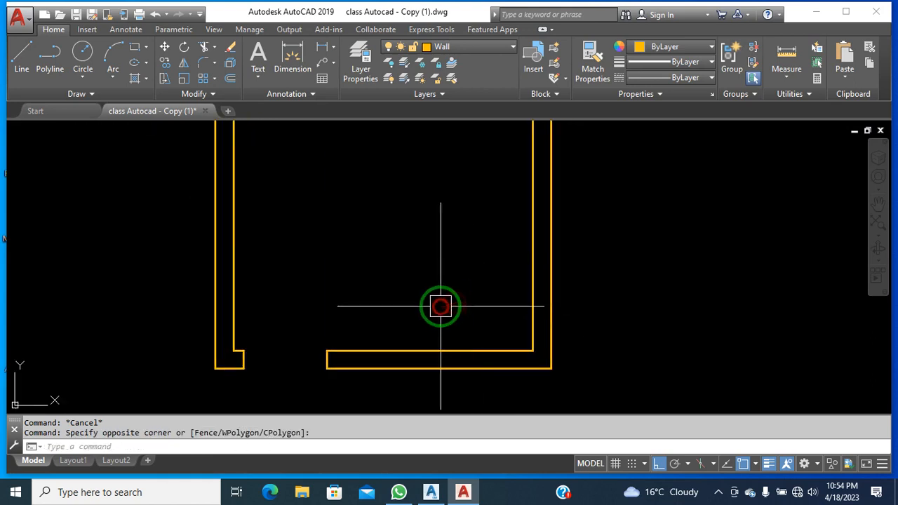
pyautogui.write('l')
pyautogui.press('Return')
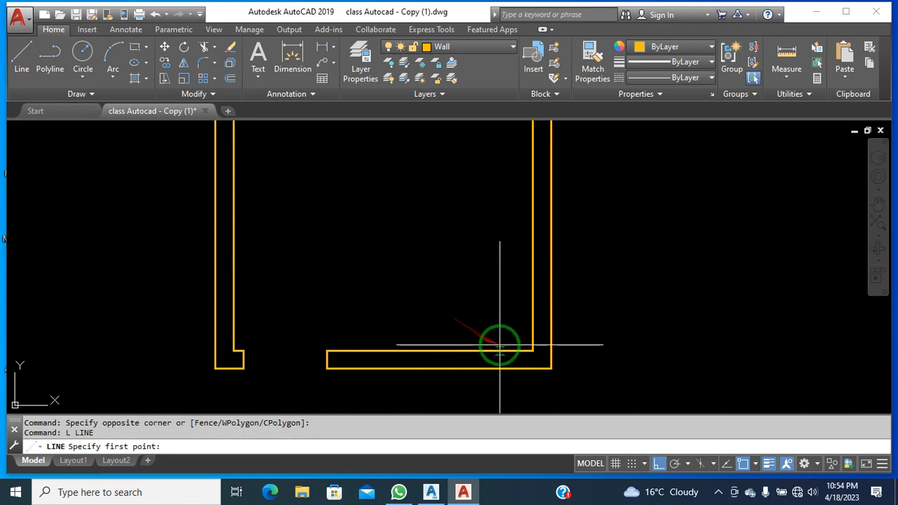
pyautogui.click(755, 464)
pyautogui.click(756, 465)
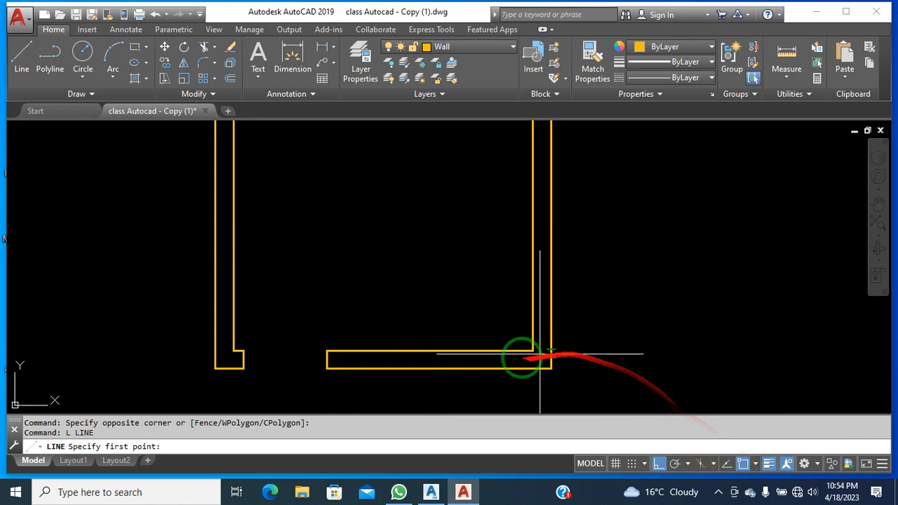
pyautogui.click(430, 351)
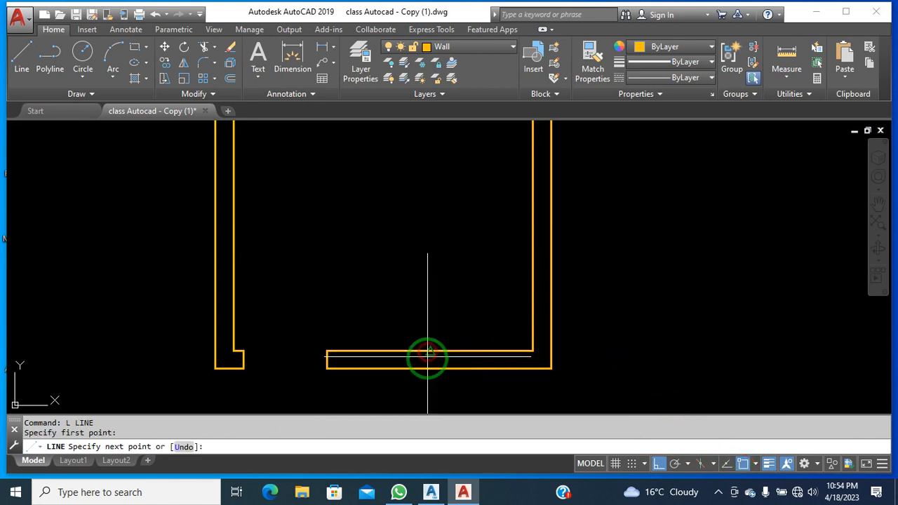
pyautogui.press('Escape')
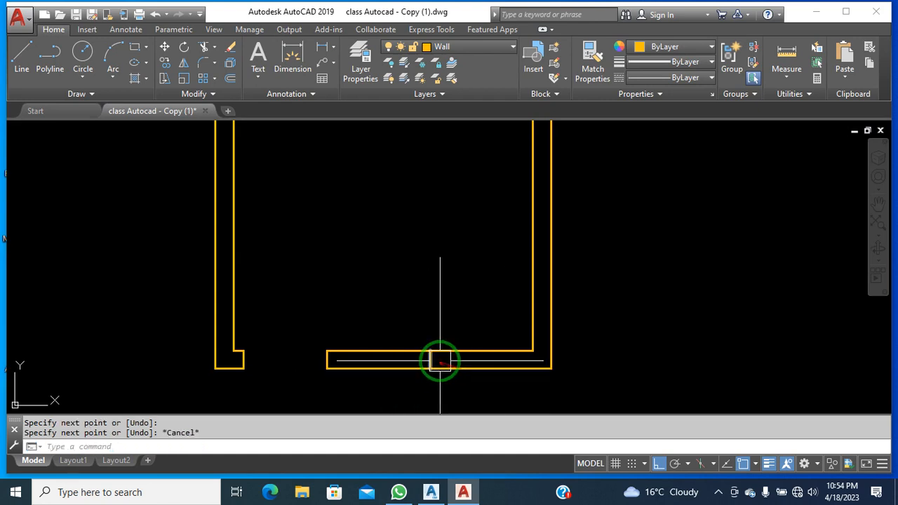
# Delete the short vertical line across the bottom wall.
pyautogui.scroll(4, 442, 365)
pyautogui.click(396, 352)
pyautogui.click(396, 353)
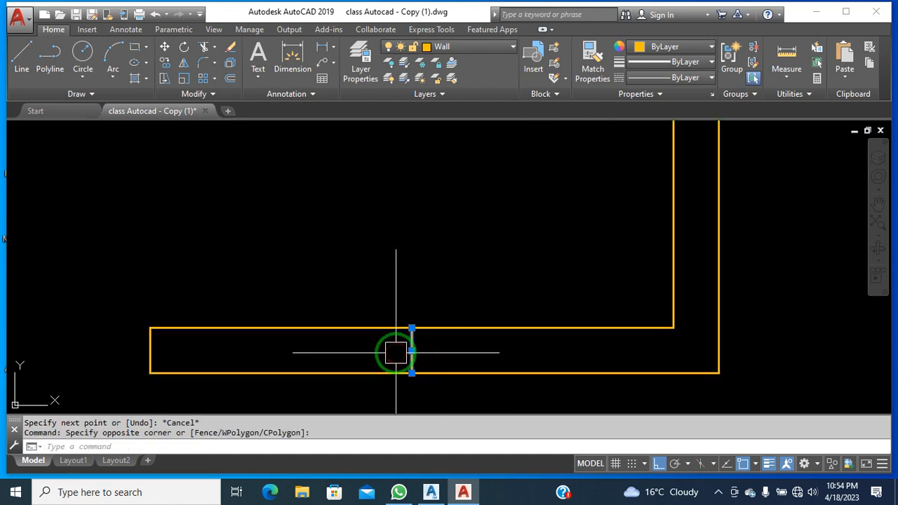
pyautogui.press('Delete')
# Draw a vertical line from the midpoint of the bottom wall's outer line upward past the inner wall line into the room.
pyautogui.write('l')
pyautogui.scroll(-4, 407, 339)
pyautogui.press('Return')
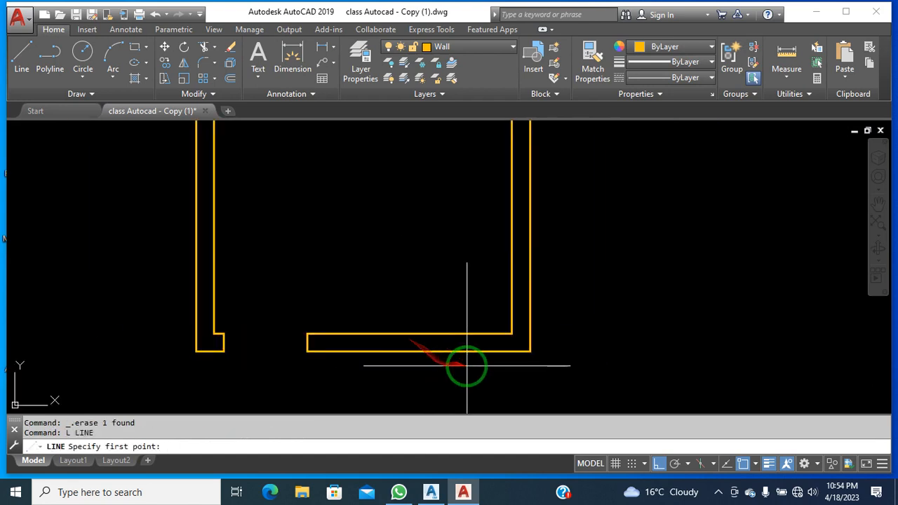
pyautogui.click(419, 351)
pyautogui.click(425, 296)
pyautogui.press('Escape')
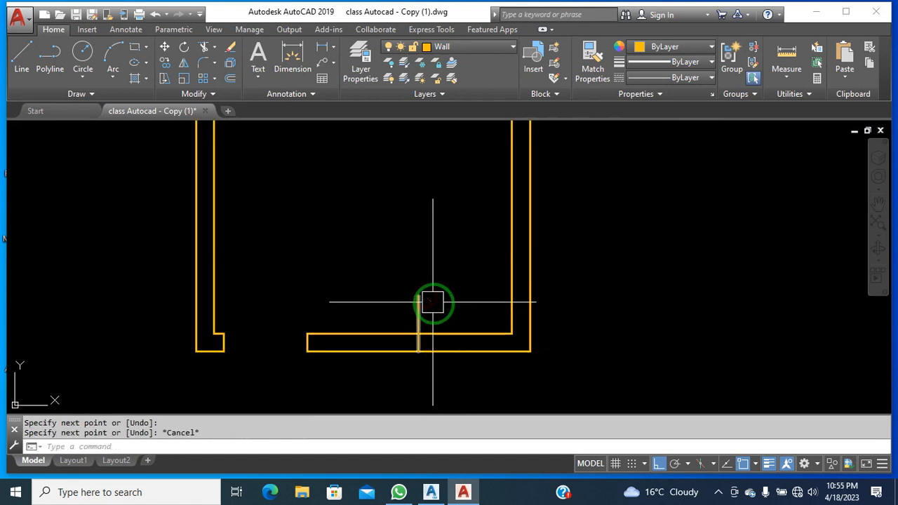
# Offset the vertical midpoint line 3' to each side to mark the window edges.
pyautogui.write('o')
pyautogui.press('Return')
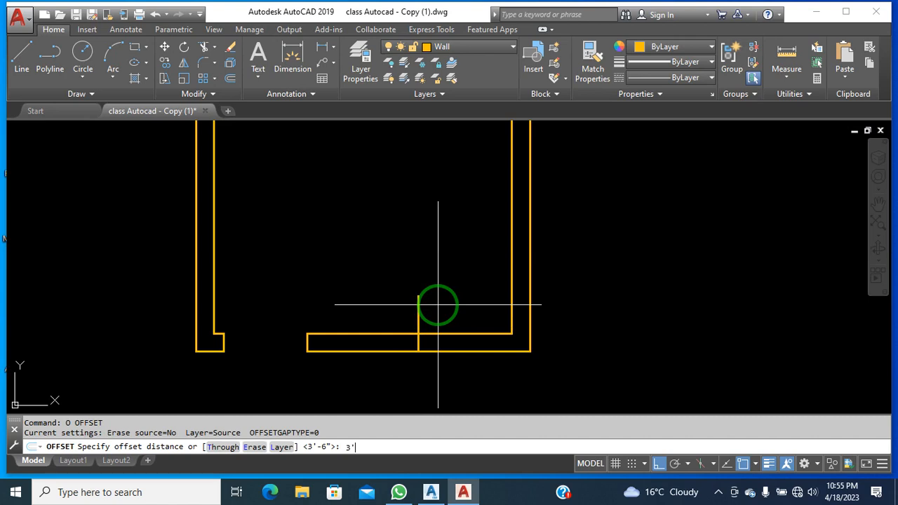
pyautogui.write("3'")
pyautogui.press('Return')
pyautogui.click(418, 311)
pyautogui.click(456, 314)
pyautogui.click(418, 311)
pyautogui.click(381, 311)
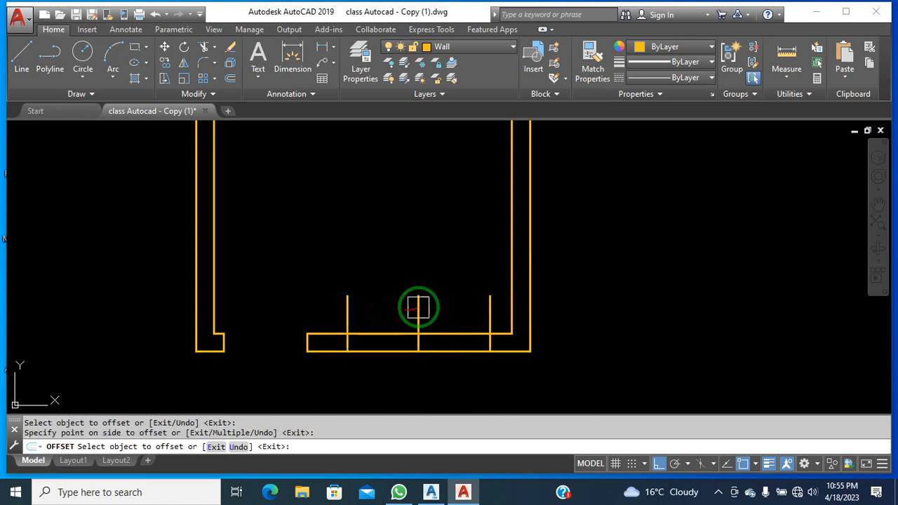
pyautogui.press('Escape')
# Erase the middle vertical line between the two window marks.
pyautogui.click(419, 302)
pyautogui.write('e')
pyautogui.press('Return')
# Add item 13 "Window Size 6 feet" to the numbered notes and close the text editor.
pyautogui.scroll(-5, 437, 322)
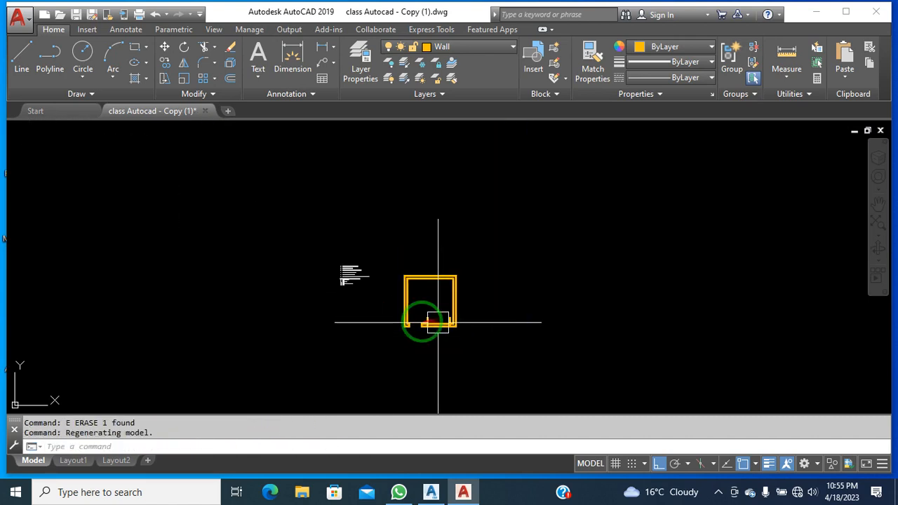
pyautogui.scroll(8, 348, 281)
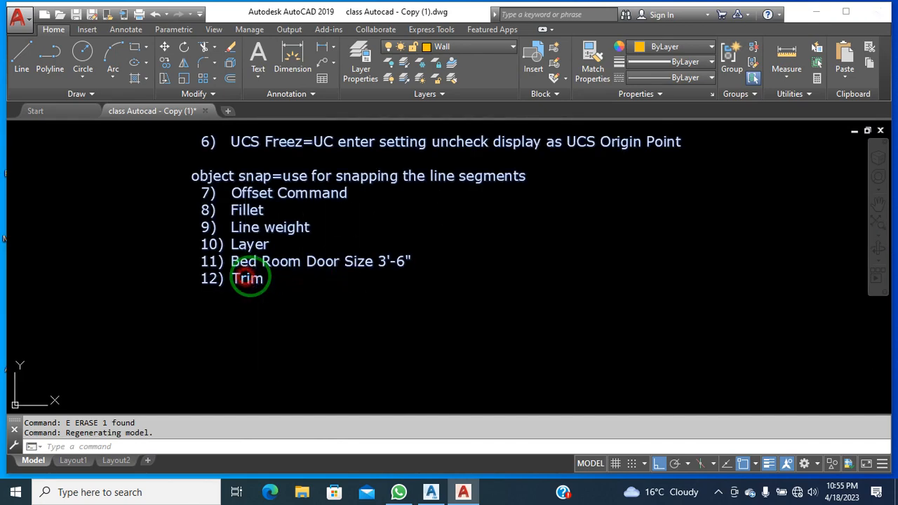
pyautogui.doubleClick(247, 279)
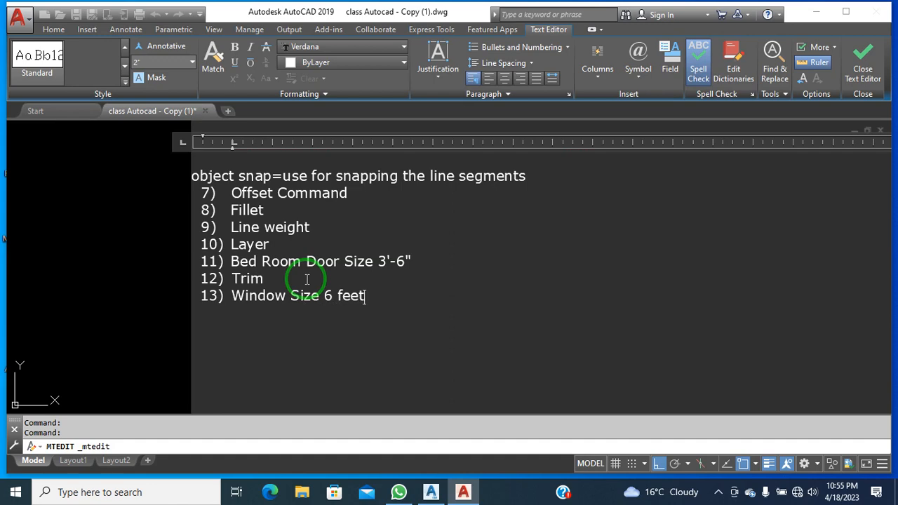
pyautogui.click(124, 194)
# Trim the overhanging ends of the window marks and both bottom wall lines between them to open the window.
pyautogui.scroll(-5, 184, 230)
pyautogui.scroll(4, 443, 329)
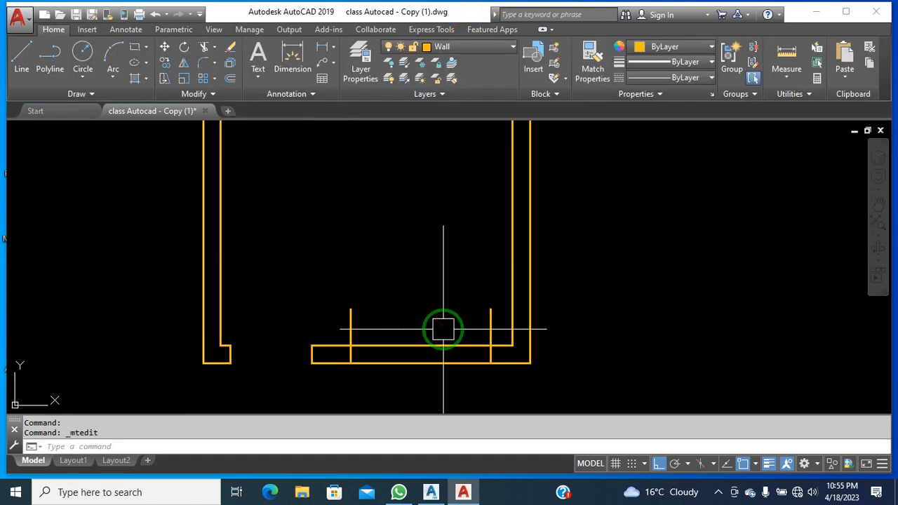
pyautogui.press('Return')
pyautogui.moveTo(481, 320); pyautogui.dragTo(347, 311)
pyautogui.moveTo(459, 345); pyautogui.dragTo(425, 293, button='middle')
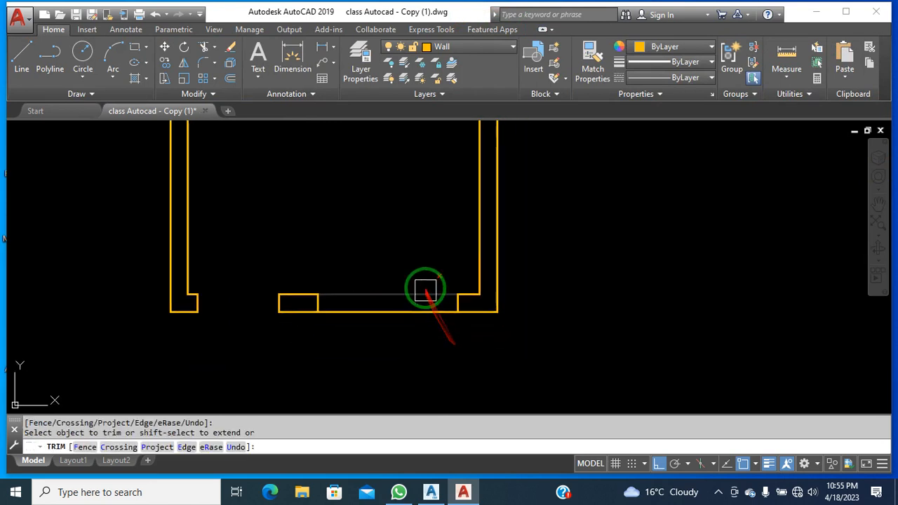
pyautogui.scroll(2, 427, 285)
pyautogui.click(442, 262)
pyautogui.press('Escape')
pyautogui.moveTo(363, 367); pyautogui.dragTo(396, 376, button='middle')
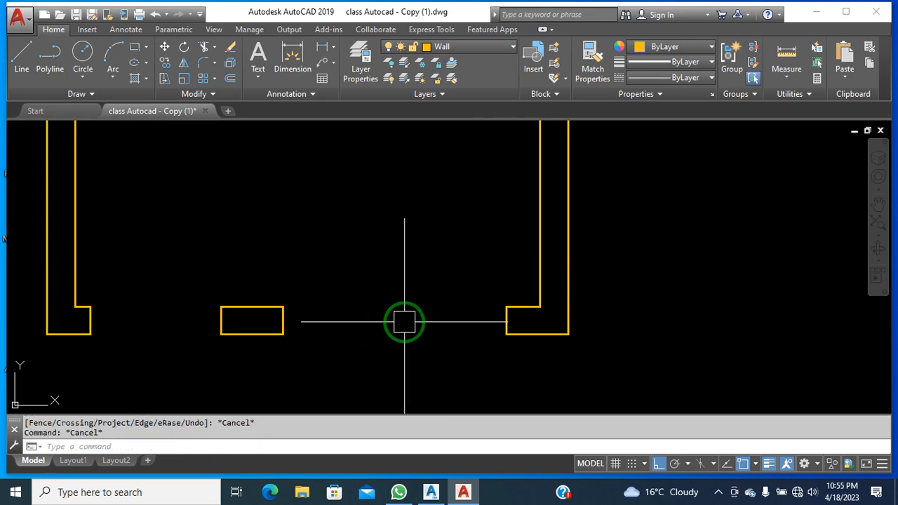
pyautogui.click(405, 322)
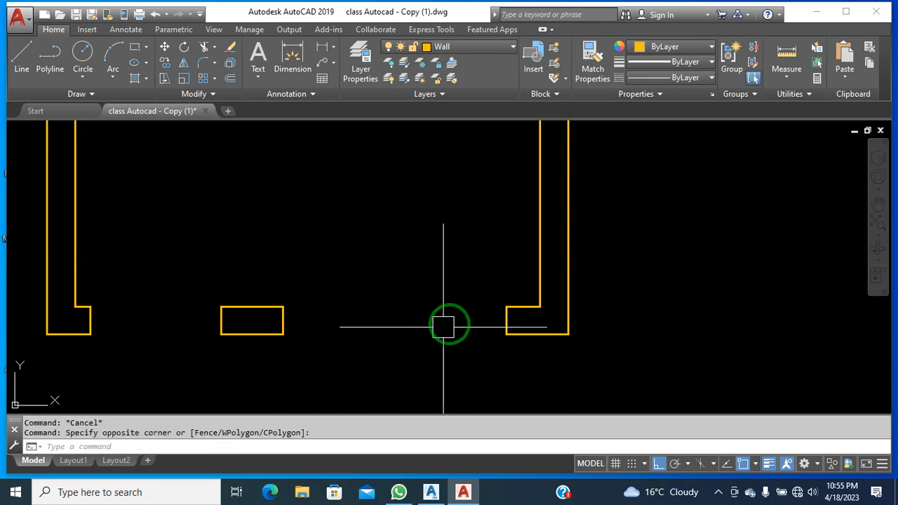
# Add item 14 "Layer for symbols" to the numbered notes and close the text editor.
pyautogui.scroll(-7, 463, 317)
pyautogui.scroll(6, 330, 281)
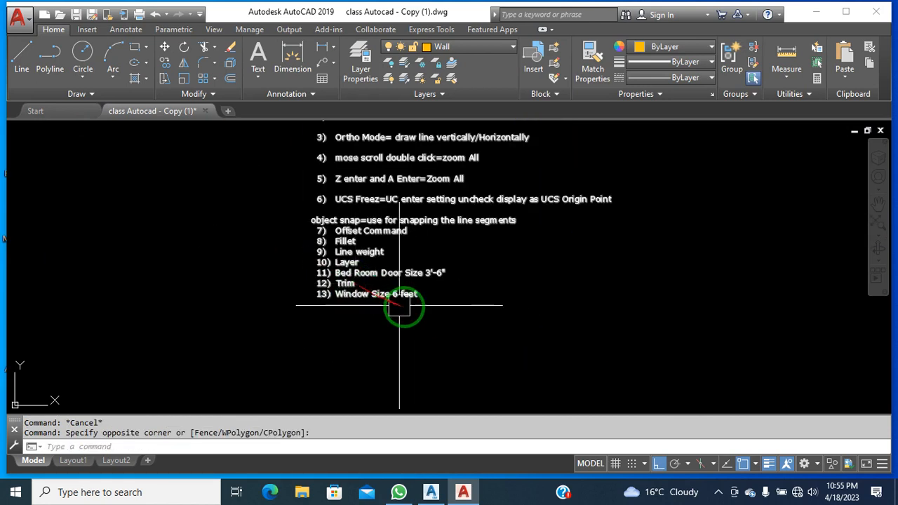
pyautogui.doubleClick(404, 303)
pyautogui.click(447, 300)
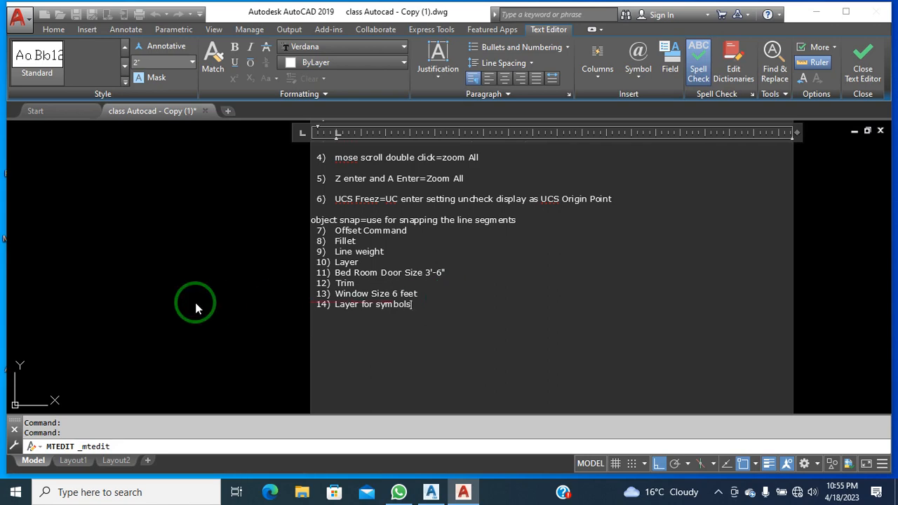
pyautogui.click(196, 302)
# Create a new layer named Symbols in the Layer Properties Manager.
pyautogui.scroll(-3, 344, 295)
pyautogui.scroll(3, 537, 383)
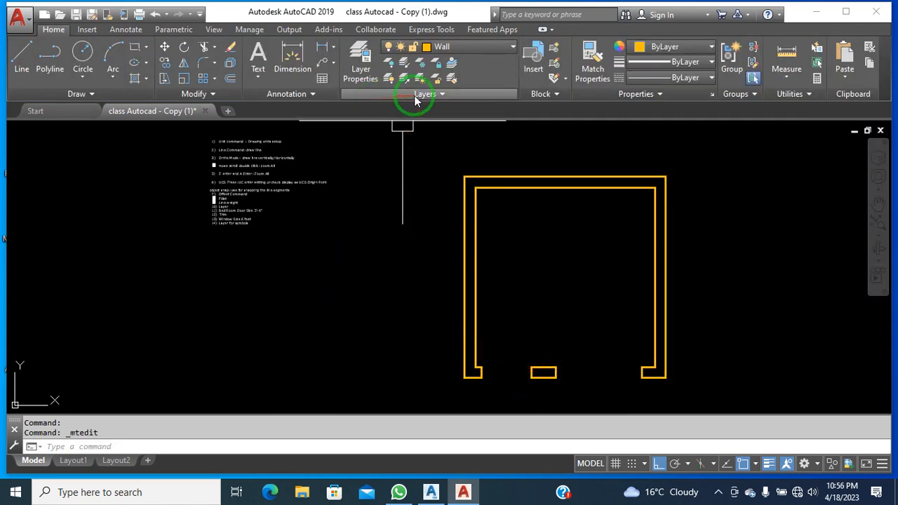
pyautogui.click(361, 63)
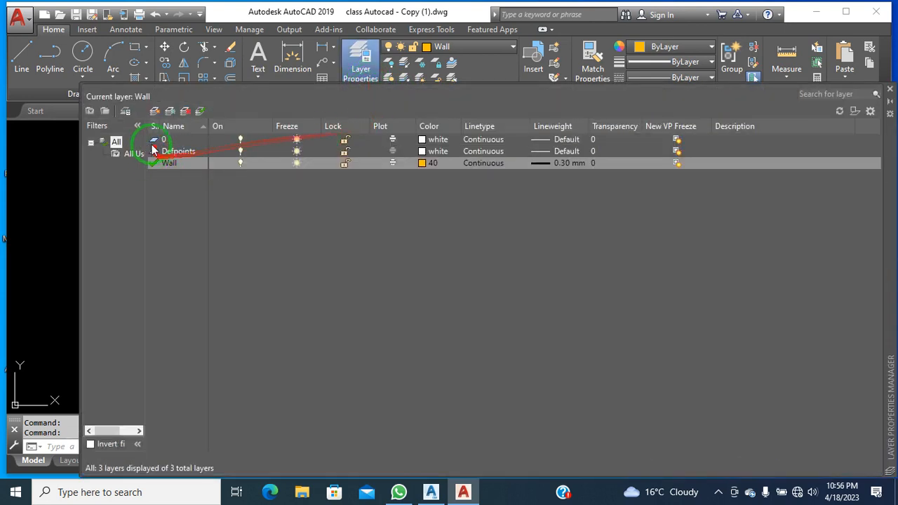
pyautogui.click(154, 110)
pyautogui.doubleClick(188, 178)
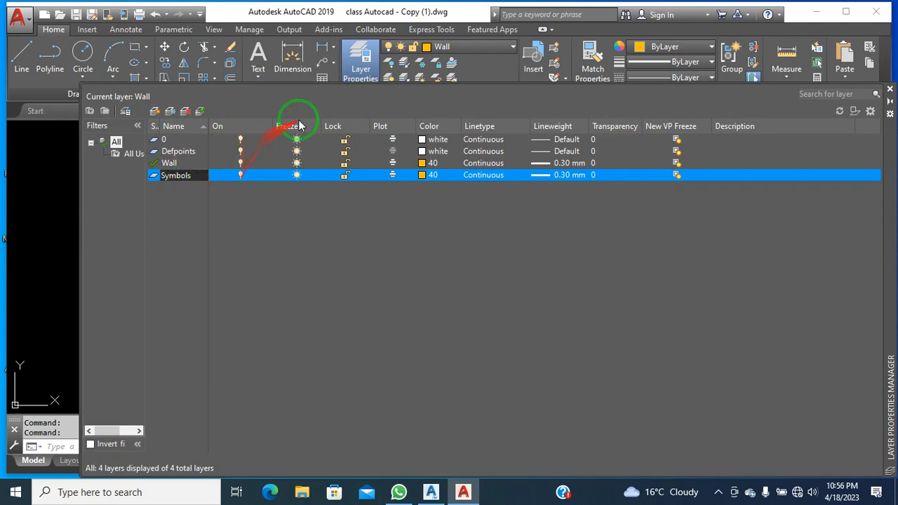
# Set the Symbols layer's lineweight to 0.09 mm.
pyautogui.click(569, 177)
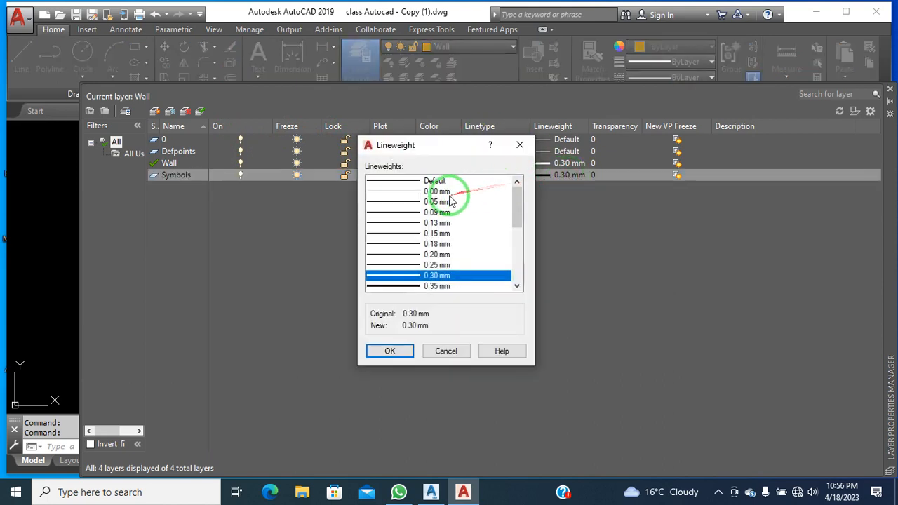
pyautogui.click(437, 213)
pyautogui.click(393, 352)
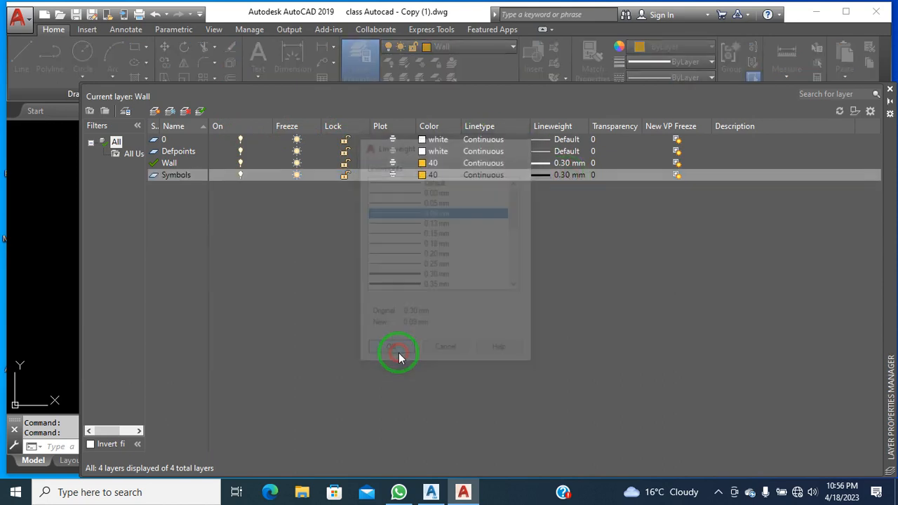
# Set the Symbols layer's color to green and close the Layer Properties Manager.
pyautogui.click(423, 176)
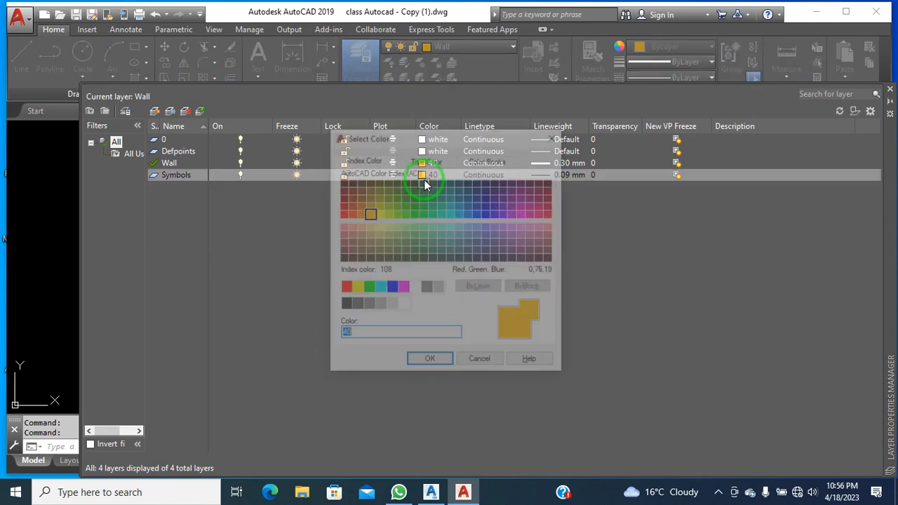
pyautogui.click(405, 215)
pyautogui.click(429, 362)
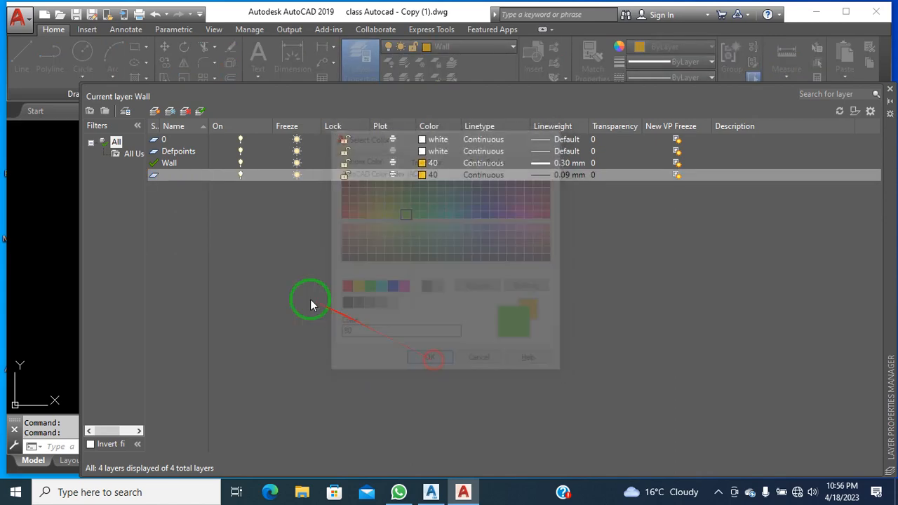
pyautogui.click(889, 89)
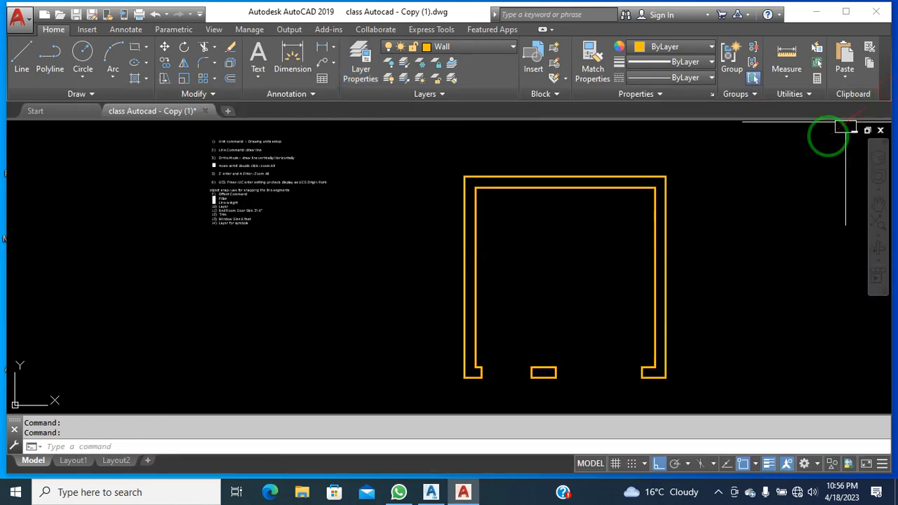
# Make Symbols the current layer.
pyautogui.moveTo(637, 317); pyautogui.dragTo(550, 281, button='middle')
pyautogui.scroll(2, 545, 337)
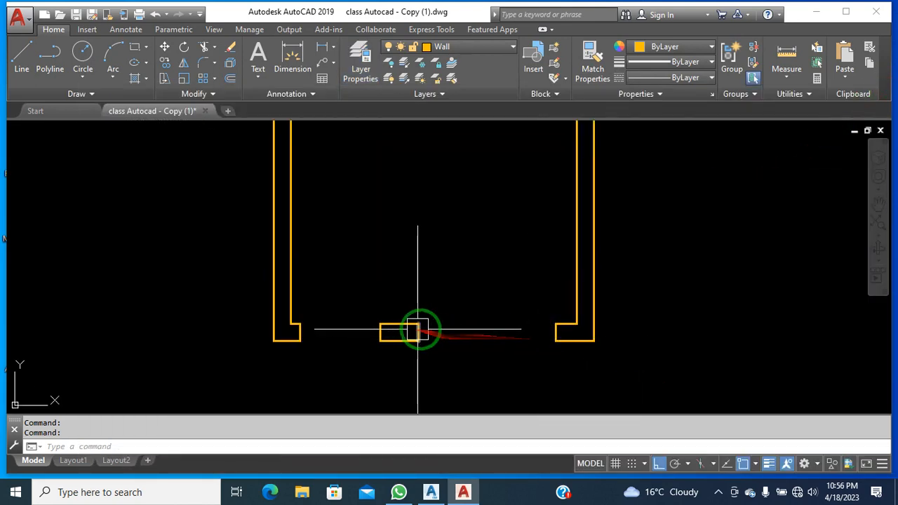
pyautogui.click(463, 46)
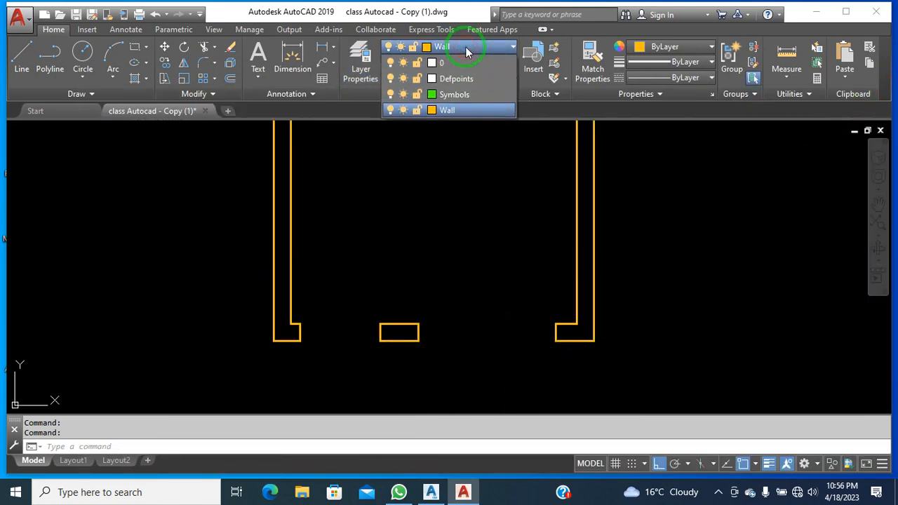
pyautogui.click(455, 95)
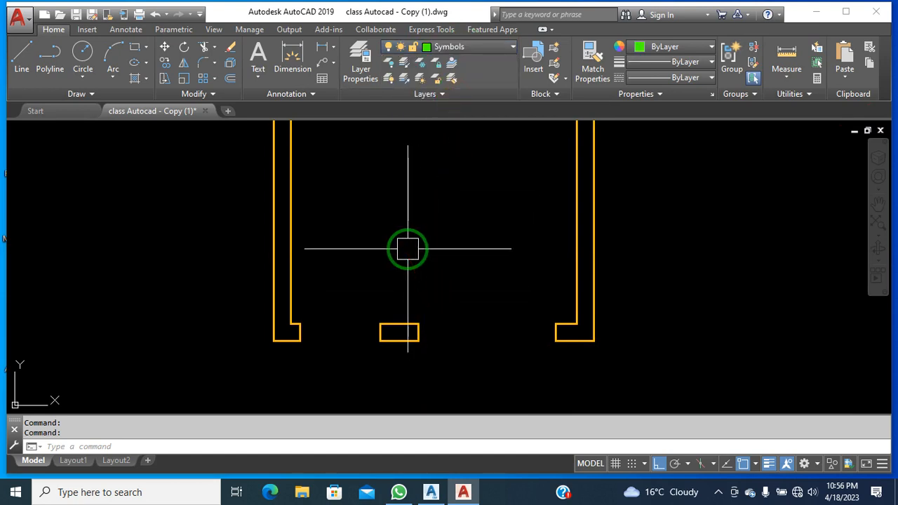
# Draw three horizontal lines across the window opening: along the inner wall face, between the jamb midpoints, and along the outer face.
pyautogui.write('l')
pyautogui.press('Return')
pyautogui.click(415, 323)
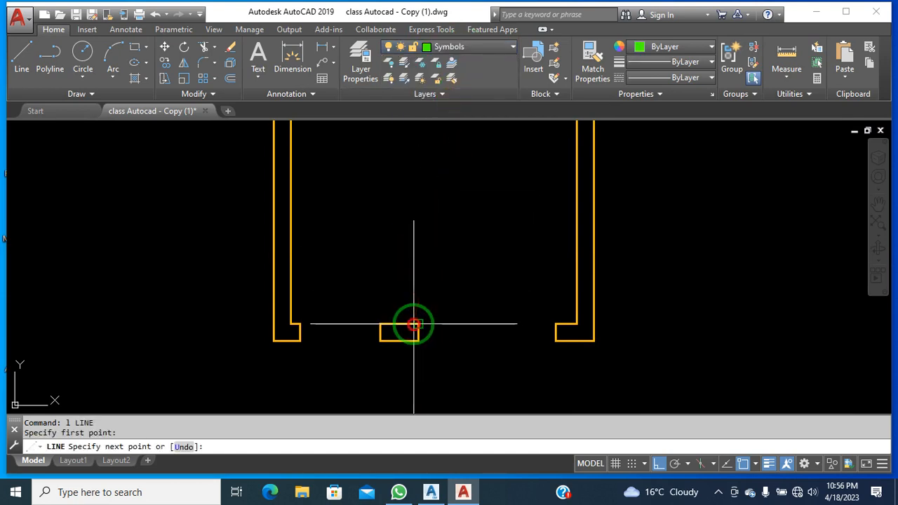
pyautogui.click(552, 323)
pyautogui.press('Escape')
pyautogui.press('Return')
pyautogui.click(419, 325)
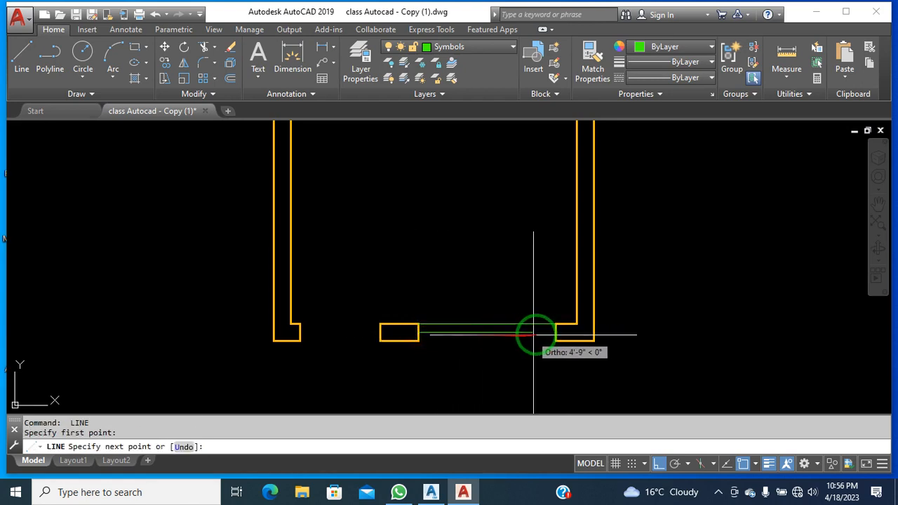
pyautogui.click(555, 333)
pyautogui.press('Escape')
pyautogui.press('Return')
pyautogui.click(419, 341)
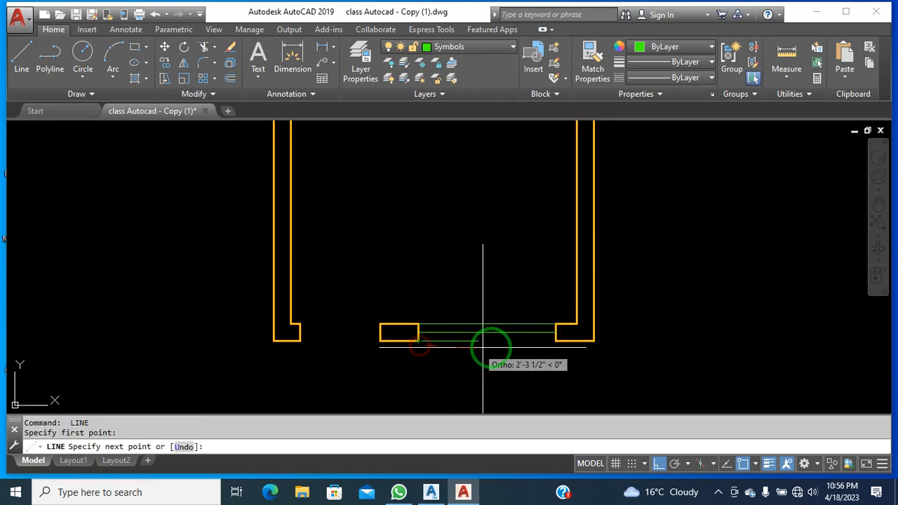
pyautogui.click(555, 341)
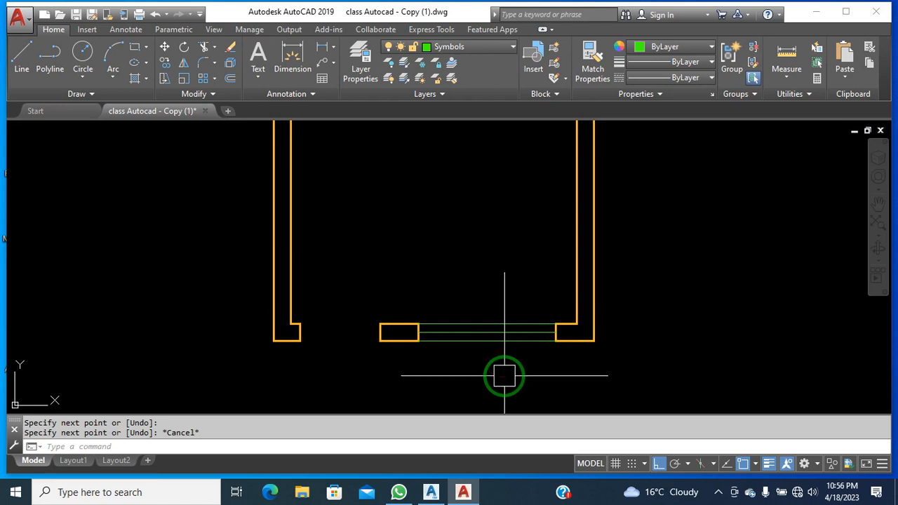
# Offset the middle window line 2" to both sides.
pyautogui.scroll(4, 508, 357)
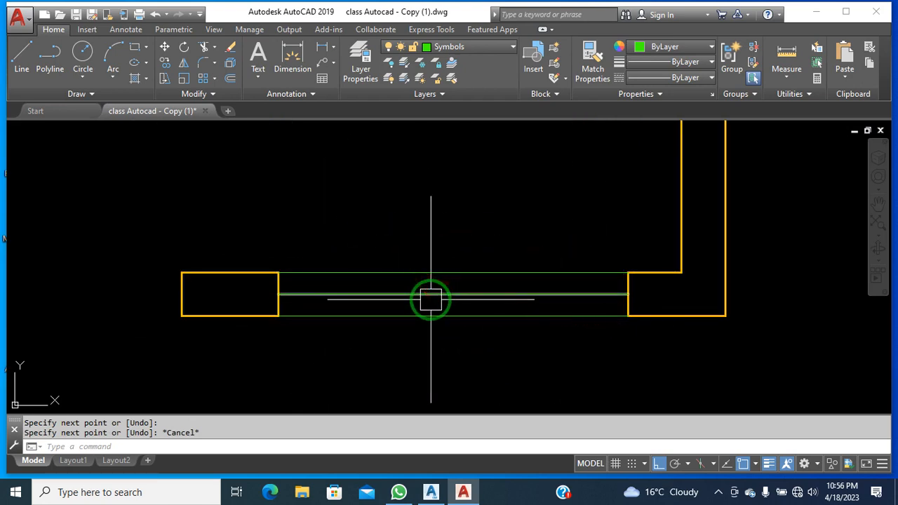
pyautogui.scroll(2, 431, 300)
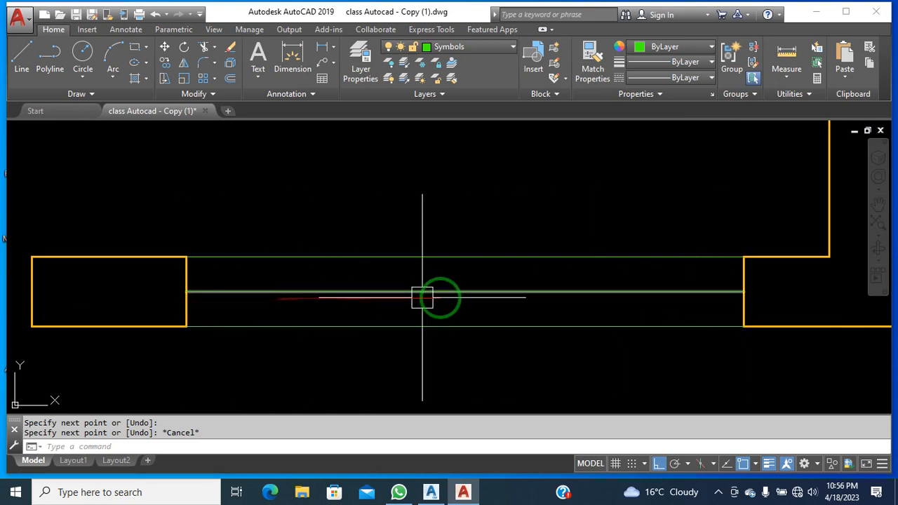
pyautogui.write('o')
pyautogui.press('Return')
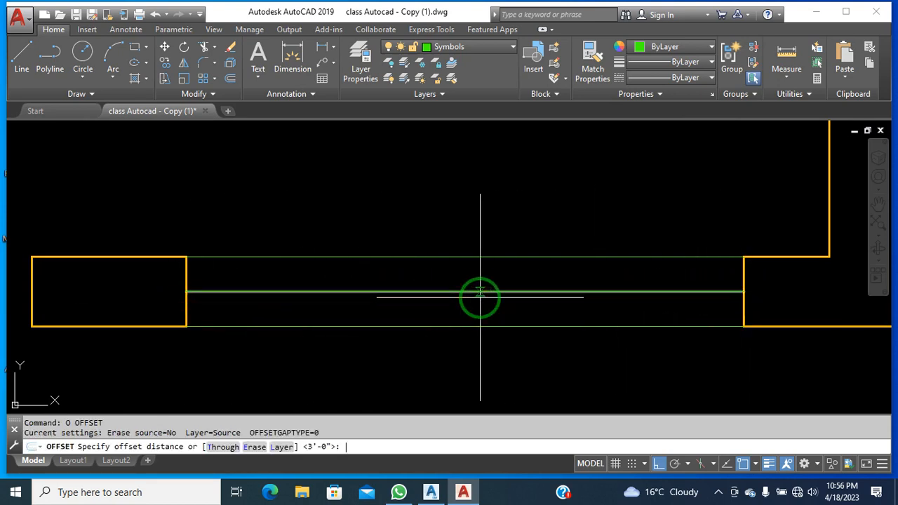
pyautogui.write('2')
pyautogui.press('Return')
pyautogui.click(480, 297)
pyautogui.click(478, 205)
pyautogui.click(492, 293)
pyautogui.click(482, 355)
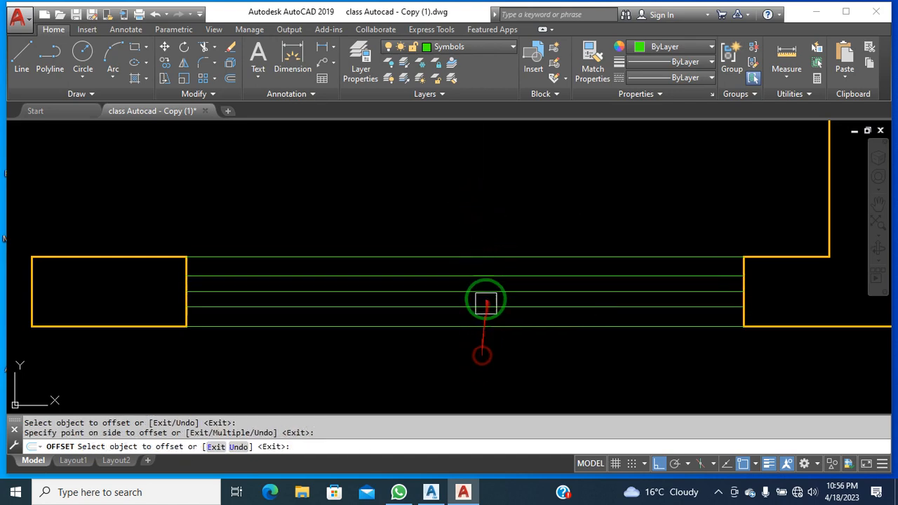
pyautogui.press('Escape')
# Erase the original middle line of the window symbol.
pyautogui.scroll(2, 487, 295)
pyautogui.click(485, 293)
pyautogui.scroll(-3, 471, 301)
pyautogui.write('e')
pyautogui.press('Return')
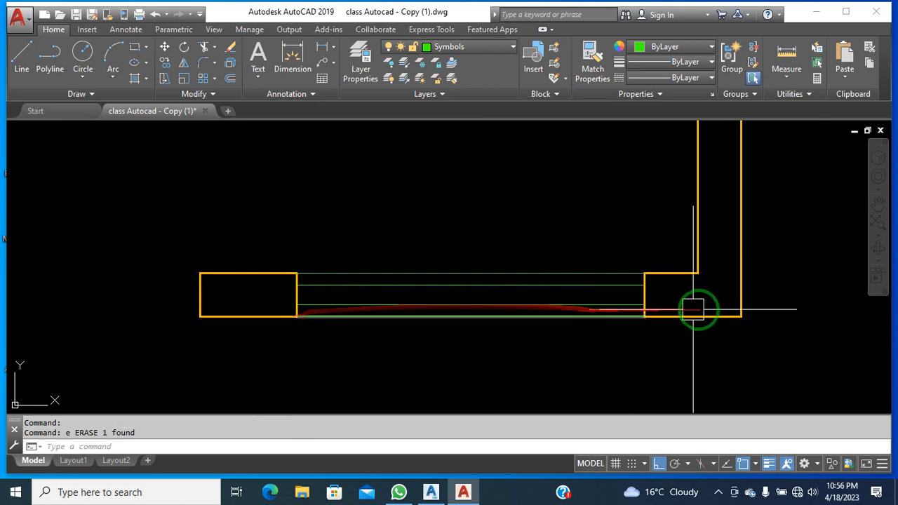
pyautogui.scroll(-5, 600, 289)
pyautogui.scroll(2, 535, 274)
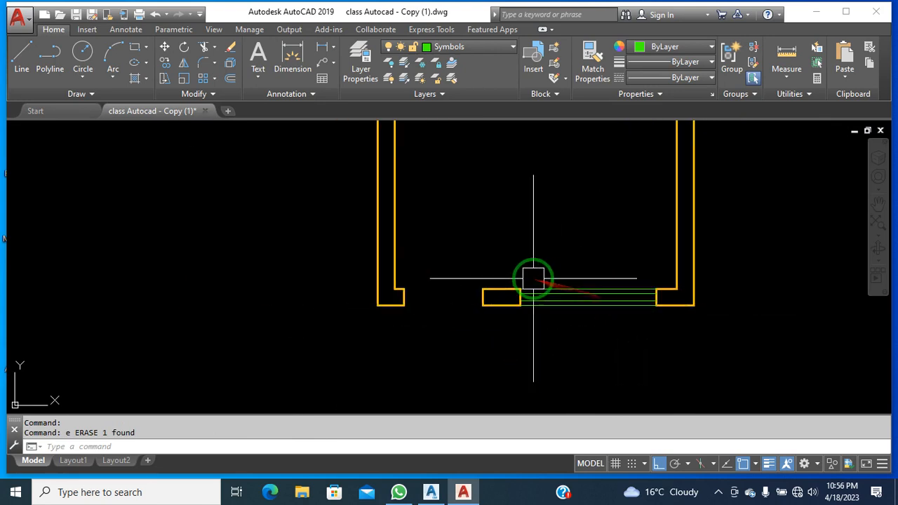
# Draw a 3'6 vertical door leaf line upward from the midpoint of the door opening's left jamb.
pyautogui.moveTo(447, 308); pyautogui.dragTo(457, 348, button='middle')
pyautogui.press('Return')
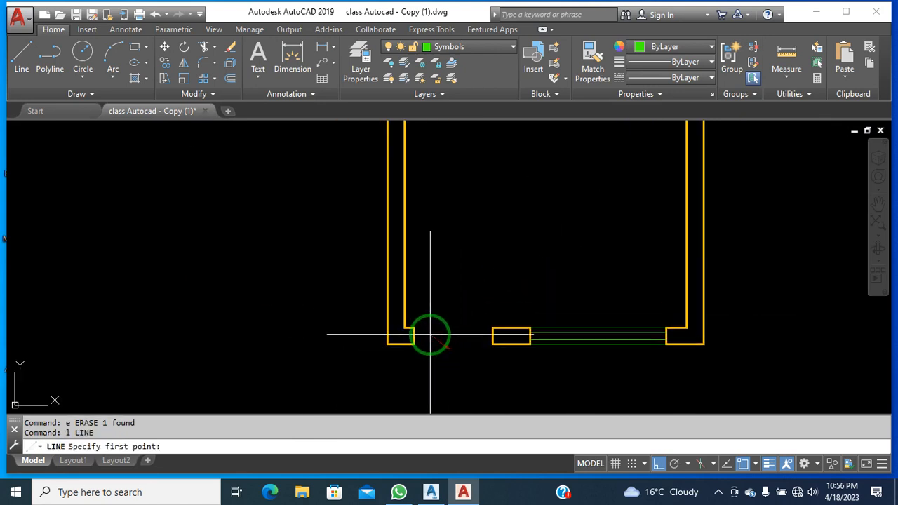
pyautogui.scroll(2, 428, 335)
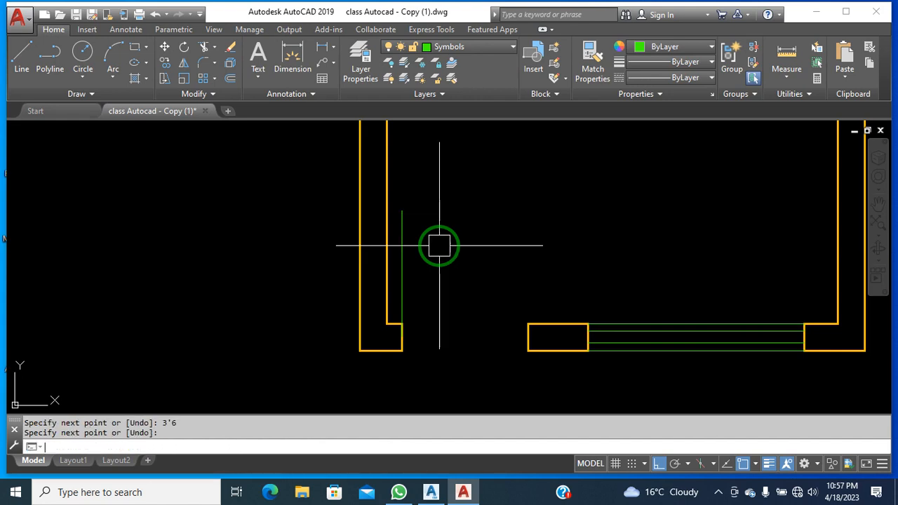
# Add item 15 "Arc 3 point" to the numbered notes and close the text editor.
pyautogui.scroll(-4, 549, 356)
pyautogui.scroll(2, 524, 345)
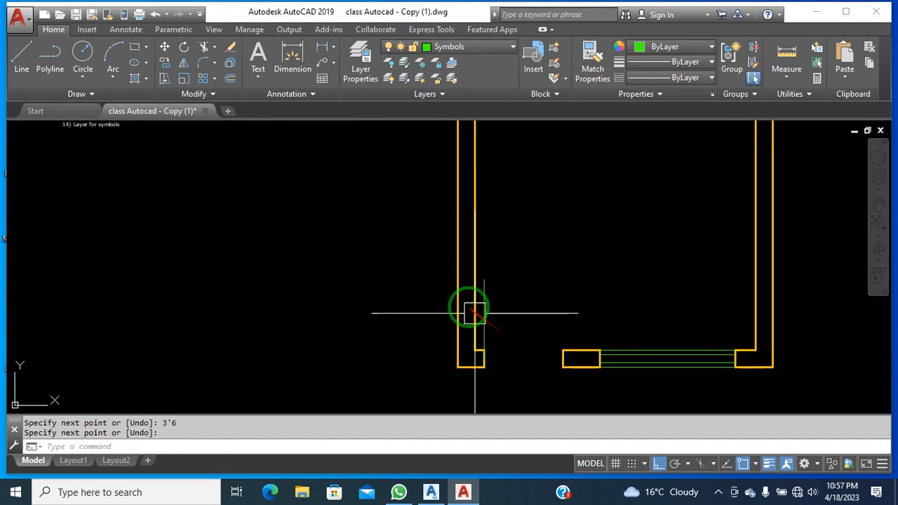
pyautogui.scroll(-3, 561, 312)
pyautogui.scroll(3, 406, 250)
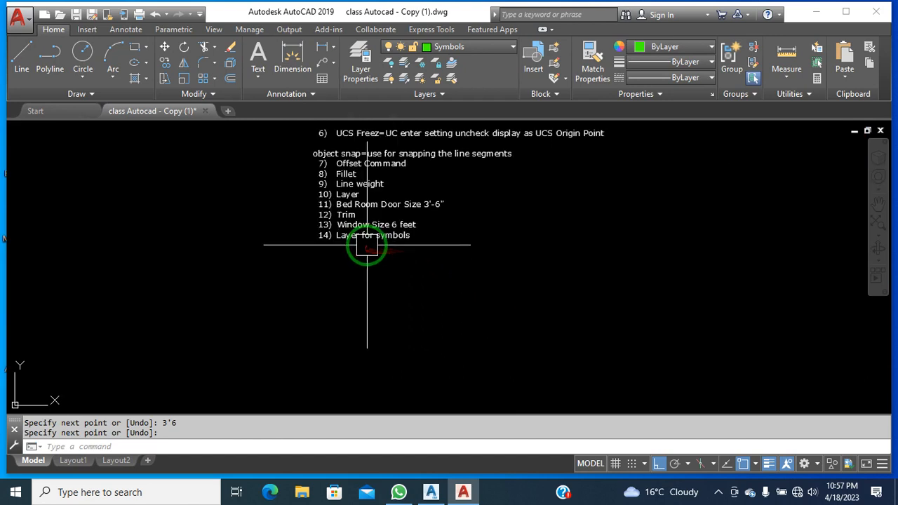
pyautogui.doubleClick(404, 242)
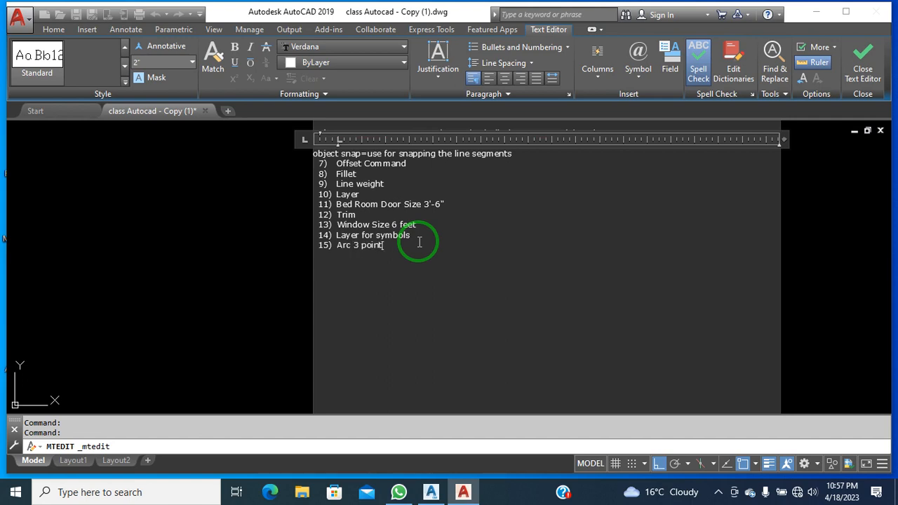
pyautogui.click(231, 262)
# Draw a three-point door swing arc from the leaf's upper end through the right jamb's inner corner to the jamb's midpoint.
pyautogui.scroll(-6, 316, 253)
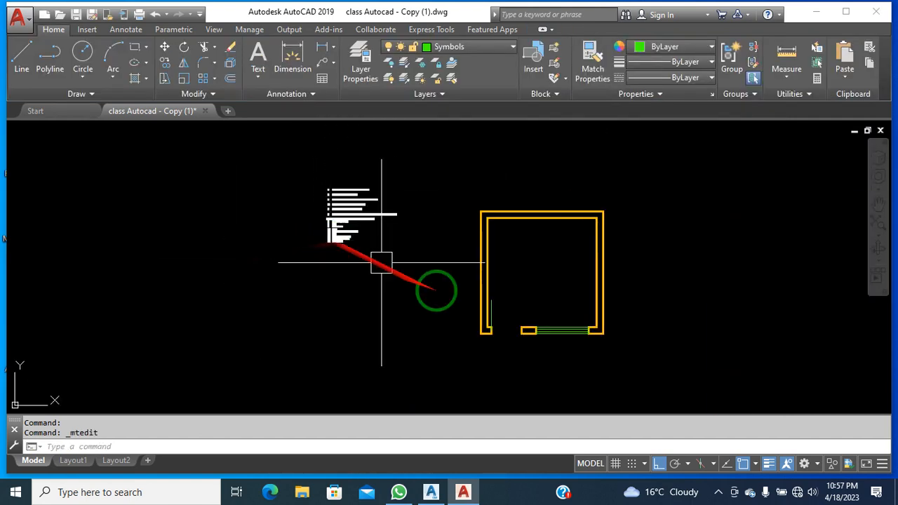
pyautogui.scroll(2, 478, 309)
pyautogui.scroll(4, 503, 324)
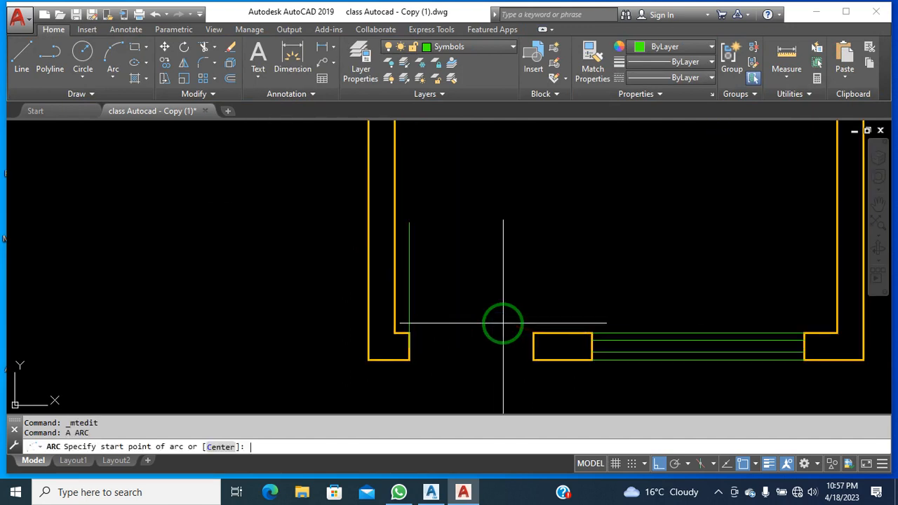
pyautogui.click(409, 223)
pyautogui.click(533, 332)
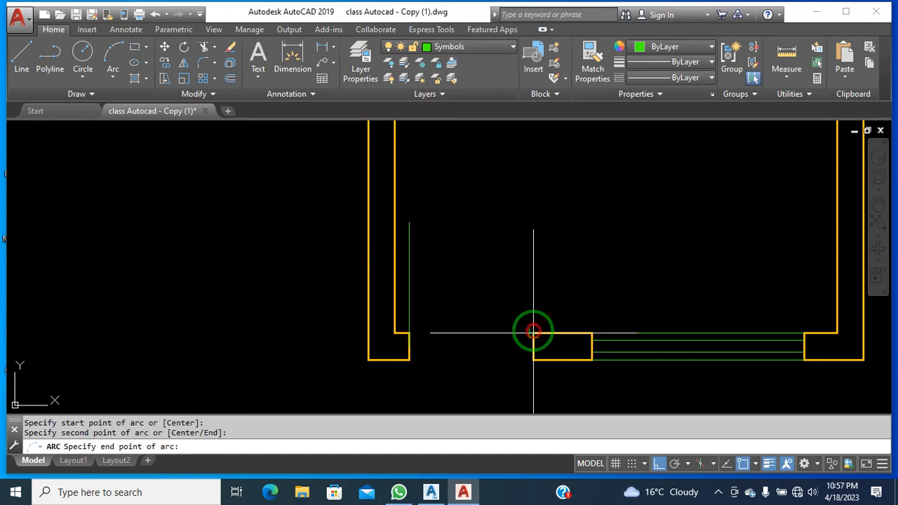
pyautogui.click(533, 345)
pyautogui.scroll(-6, 567, 302)
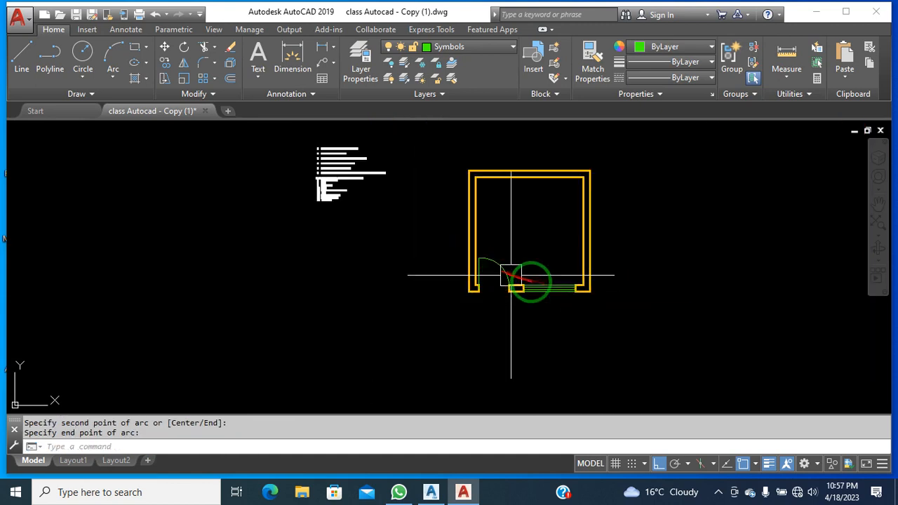
pyautogui.scroll(2, 546, 255)
pyautogui.moveTo(569, 269); pyautogui.dragTo(545, 287, button='middle')
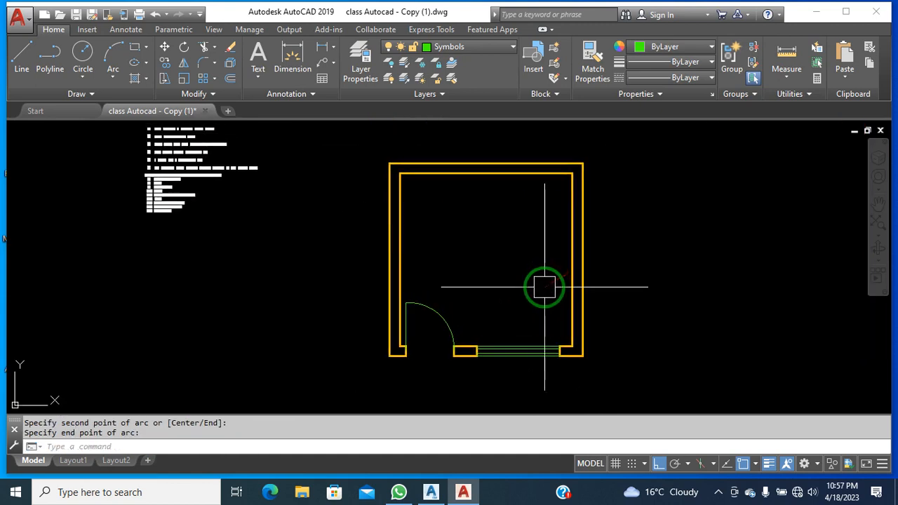
pyautogui.click(719, 494)
pyautogui.click(731, 463)
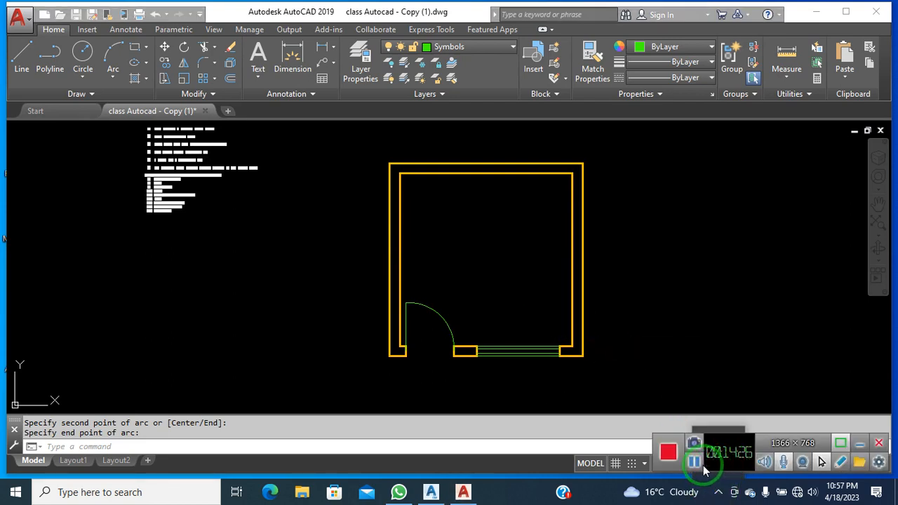
pyautogui.click(636, 324)
pyautogui.moveTo(633, 327); pyautogui.dragTo(587, 334, button='middle')
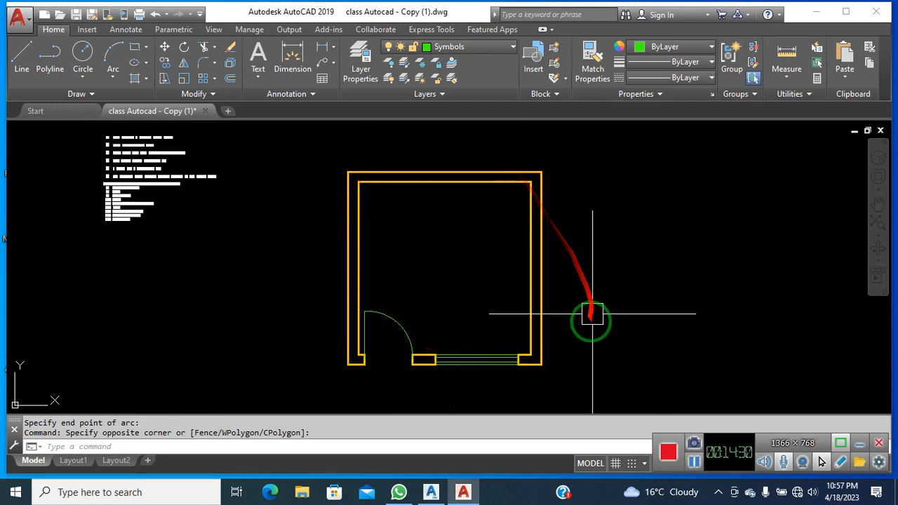
# Offset the room's upper outer wall line 5' upward.
pyautogui.moveTo(401, 171)
pyautogui.mouseDown(button='middle')
pyautogui.moveTo(341, 200)
pyautogui.moveTo(384, 254)
pyautogui.mouseUp(button='middle')
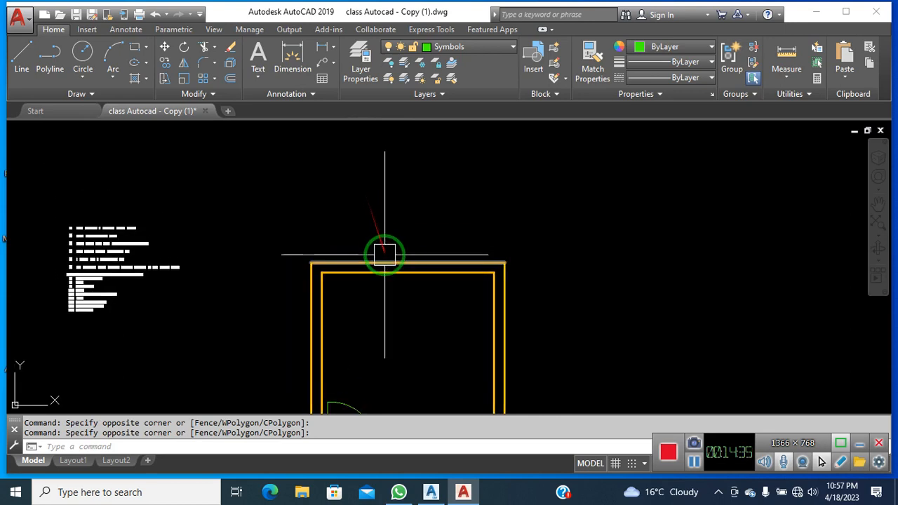
pyautogui.write('o')
pyautogui.press('Return')
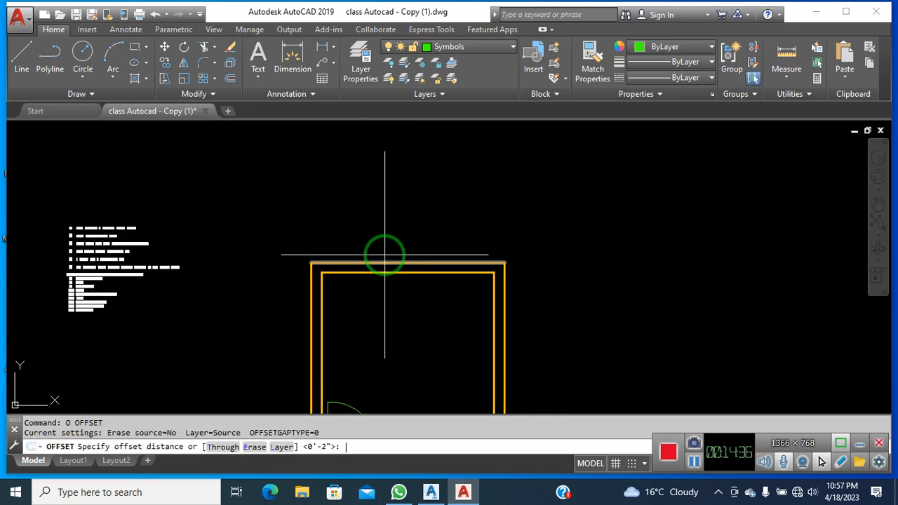
pyautogui.write("5'")
pyautogui.press('Return')
pyautogui.click(385, 261)
pyautogui.click(388, 211)
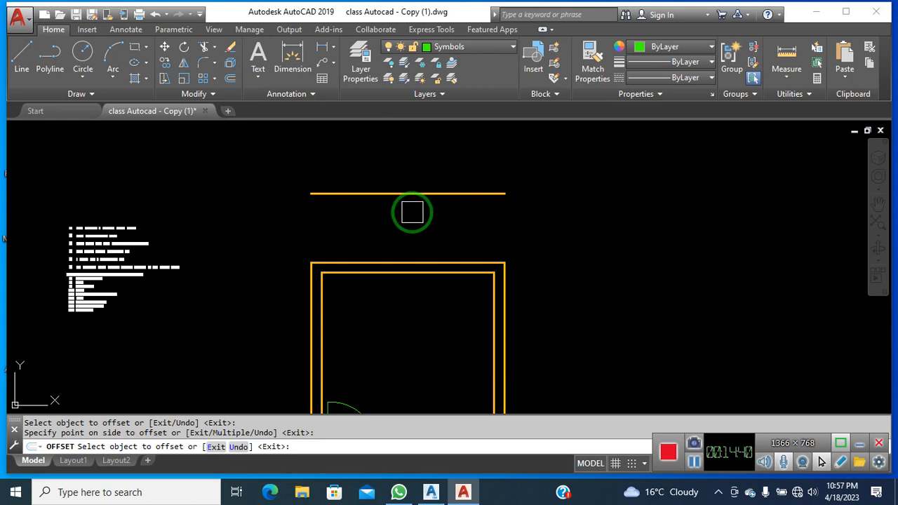
pyautogui.press('Escape')
# Offset the new line above the room 9" upward to form the second wall face.
pyautogui.write('o')
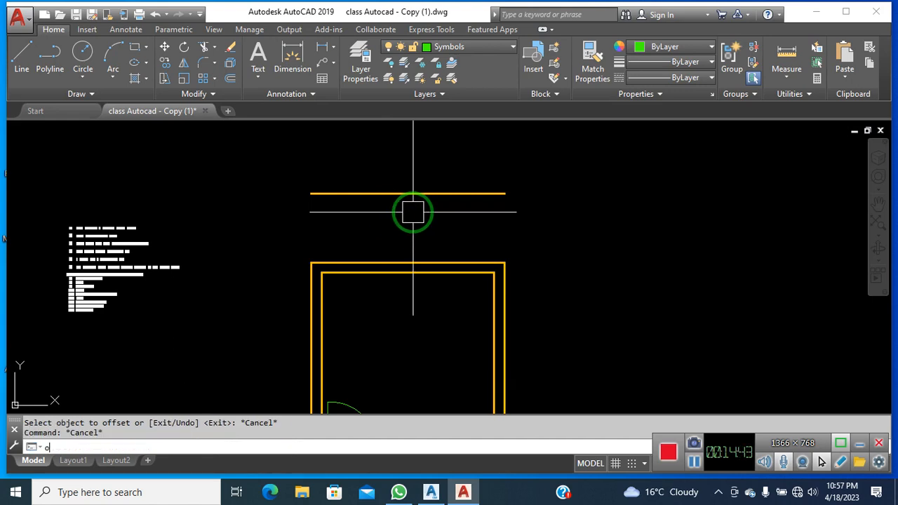
pyautogui.press('Return')
pyautogui.write('9')
pyautogui.press('Return')
pyautogui.click(420, 193)
pyautogui.click(421, 165)
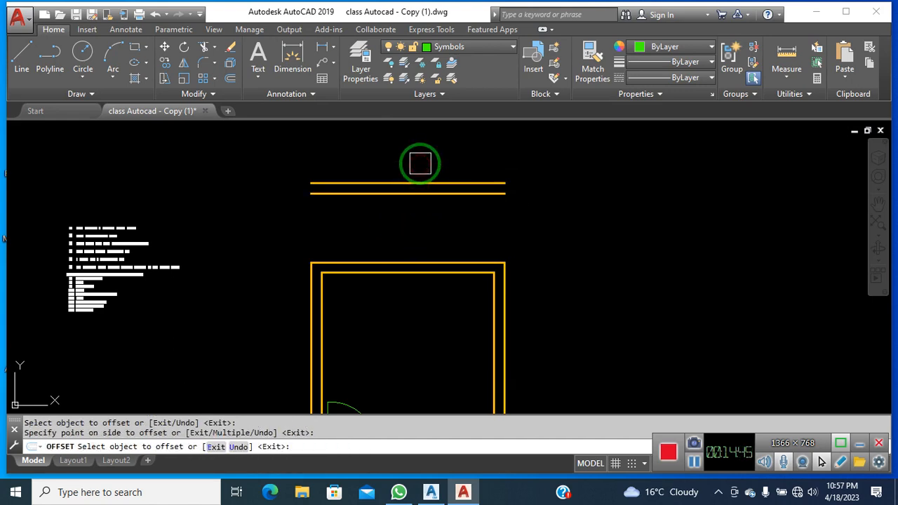
pyautogui.press('Escape')
pyautogui.press('Escape')
pyautogui.press('Escape')
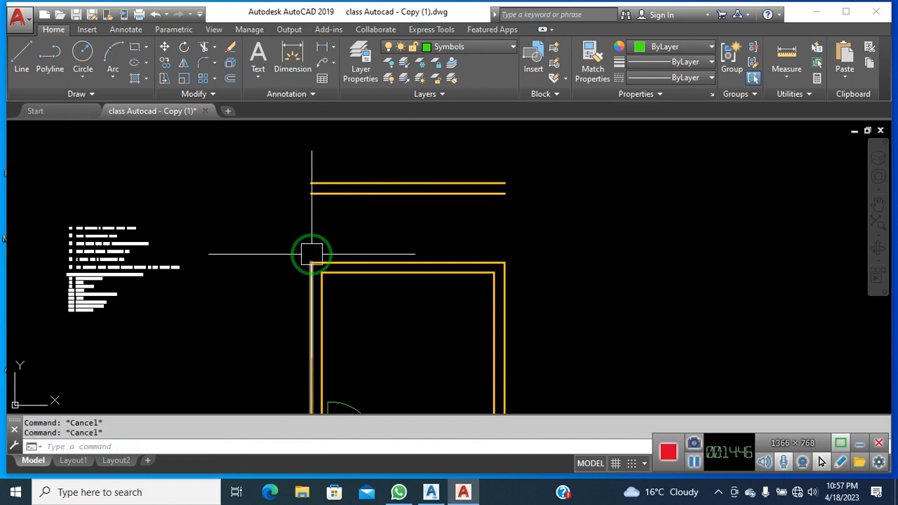
pyautogui.scroll(3, 59, 283)
pyautogui.scroll(-5, 59, 283)
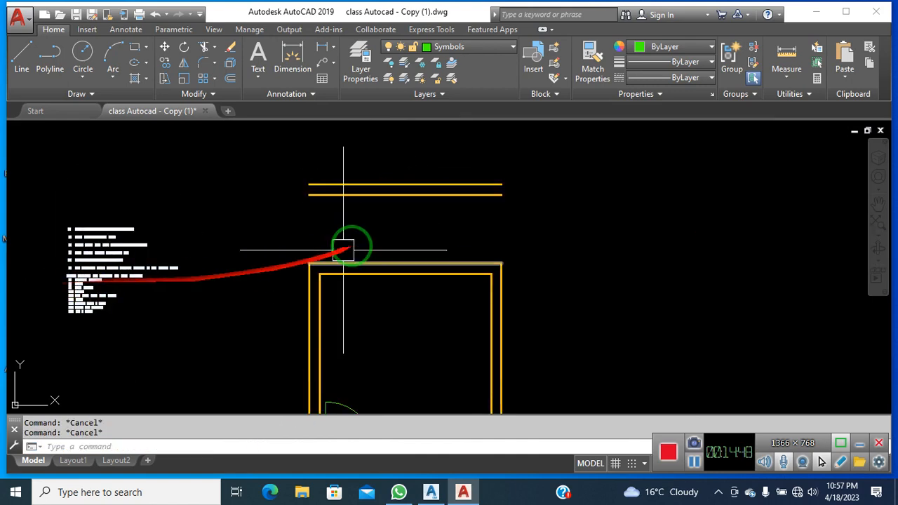
# Fillet the two new wall lines above the room with the room's left inner and outer wall lines at radius 0.
pyautogui.scroll(3, 382, 230)
pyautogui.write('f')
pyautogui.press('Return')
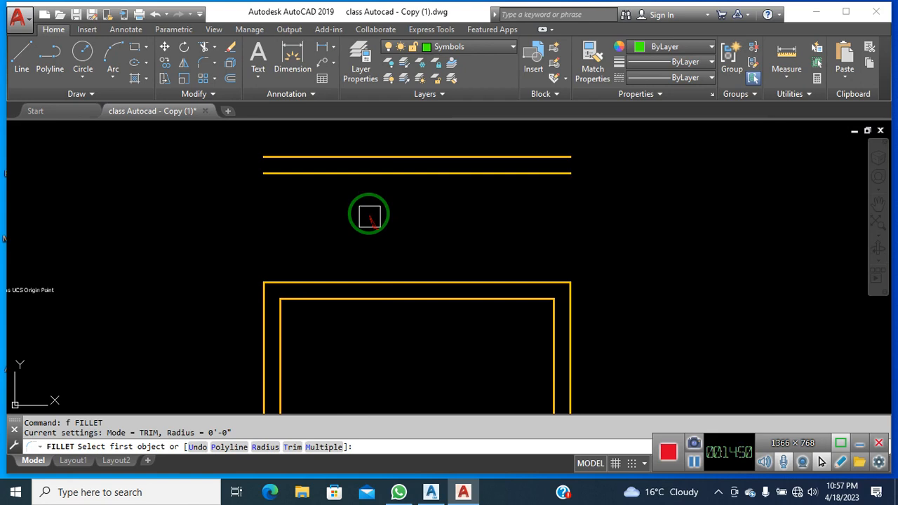
pyautogui.click(357, 173)
pyautogui.click(289, 334)
pyautogui.press('Return')
pyautogui.click(337, 157)
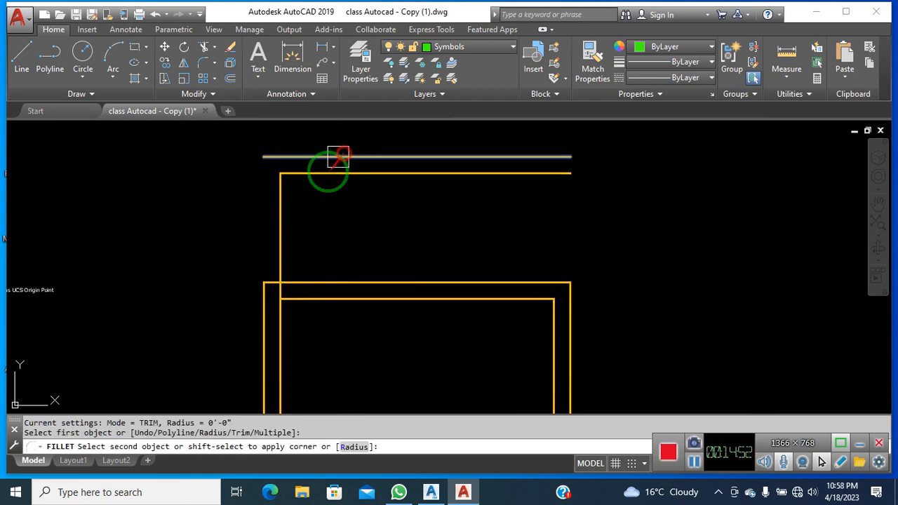
pyautogui.click(263, 319)
# Fillet the two upper wall lines with the room's right inner and outer wall lines to close the adjoining space.
pyautogui.press('Return')
pyautogui.click(524, 174)
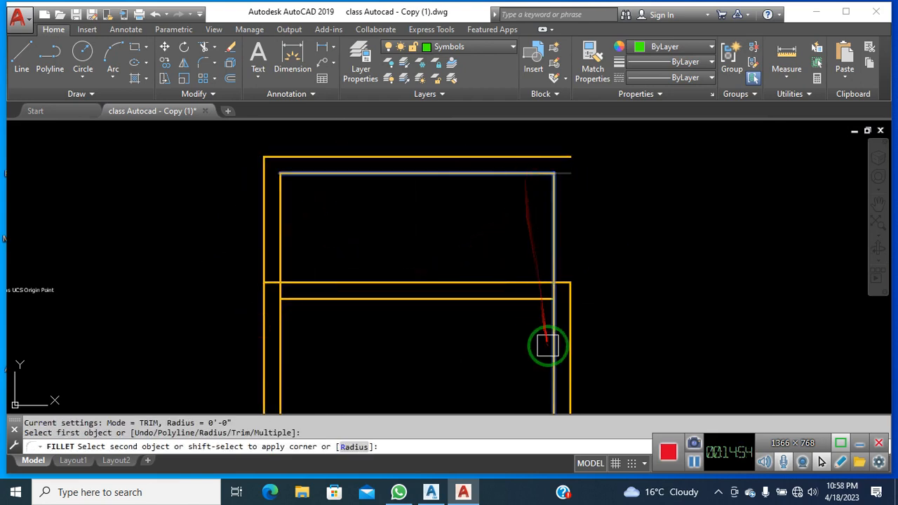
pyautogui.click(554, 345)
pyautogui.press('Return')
pyautogui.click(506, 155)
pyautogui.click(573, 328)
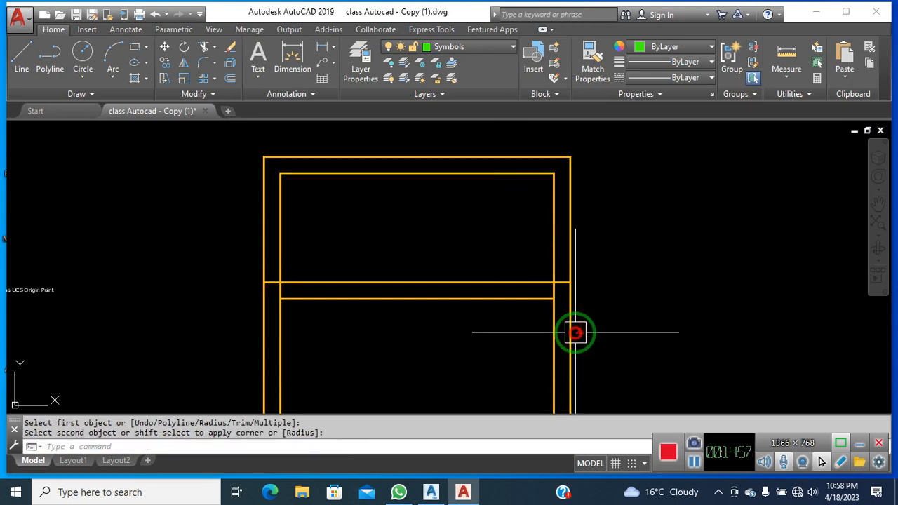
pyautogui.press('Return')
pyautogui.click(494, 159)
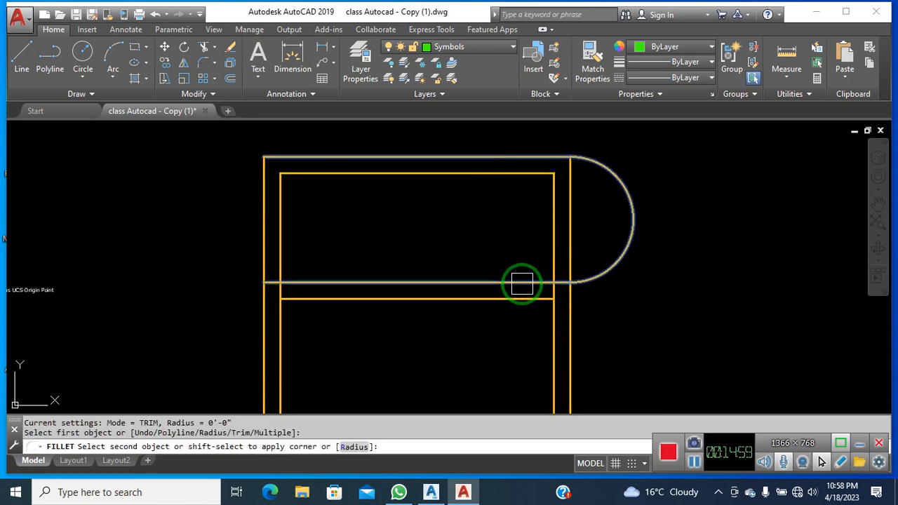
pyautogui.press('Escape')
pyautogui.press('Escape')
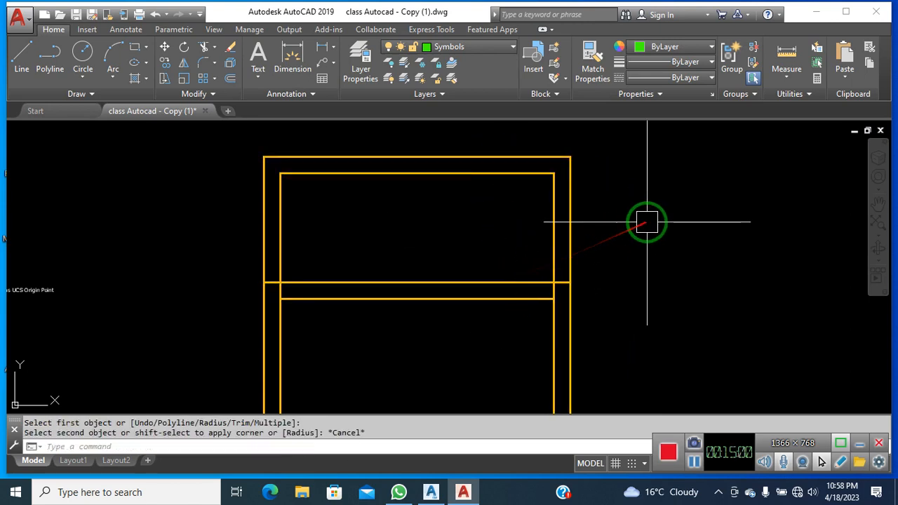
# Trim the crossing wall lines at both ends of the partition between the two spaces to open the wall junctions.
pyautogui.write('tr')
pyautogui.press('Return')
pyautogui.scroll(4, 555, 287)
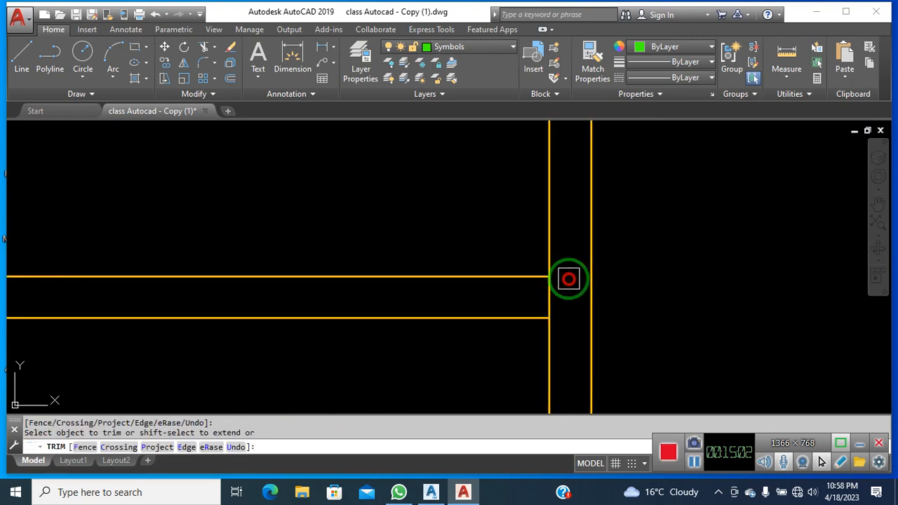
pyautogui.click(598, 287)
pyautogui.scroll(-3, 311, 305)
pyautogui.scroll(4, 307, 279)
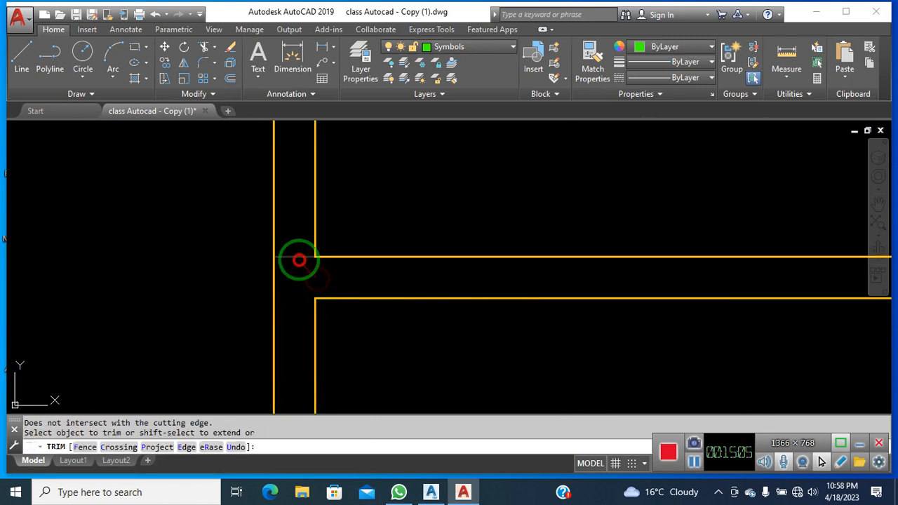
pyautogui.scroll(-4, 299, 260)
pyautogui.scroll(2, 481, 245)
pyautogui.moveTo(481, 245); pyautogui.dragTo(483, 275, button='middle')
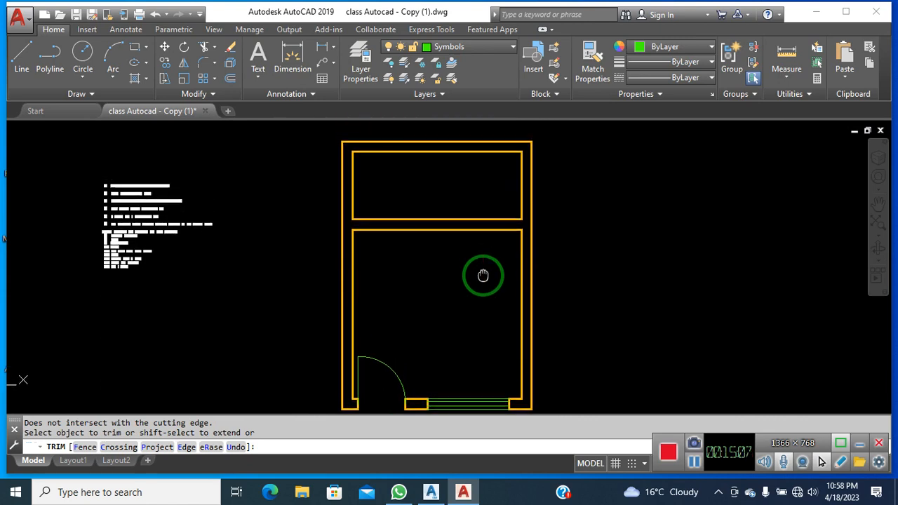
pyautogui.press('Escape')
pyautogui.moveTo(457, 323); pyautogui.dragTo(437, 307, button='middle')
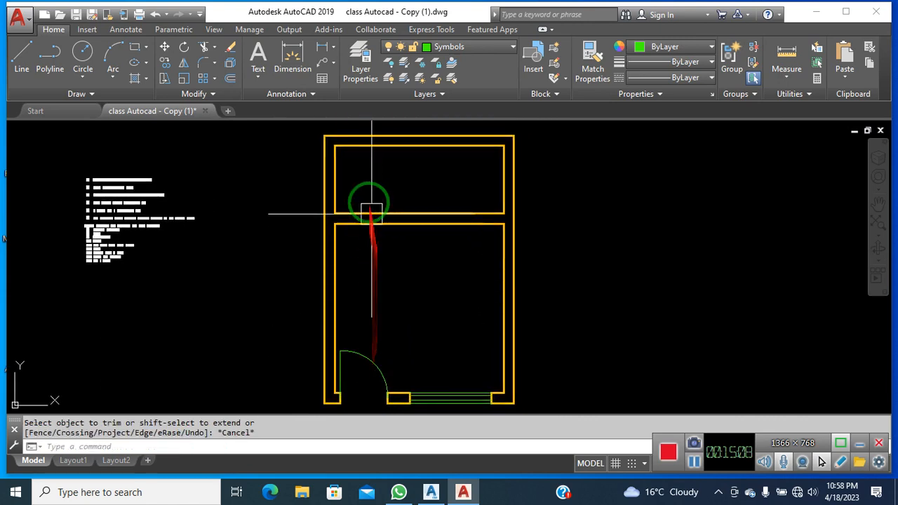
pyautogui.click(367, 180)
pyautogui.click(370, 181)
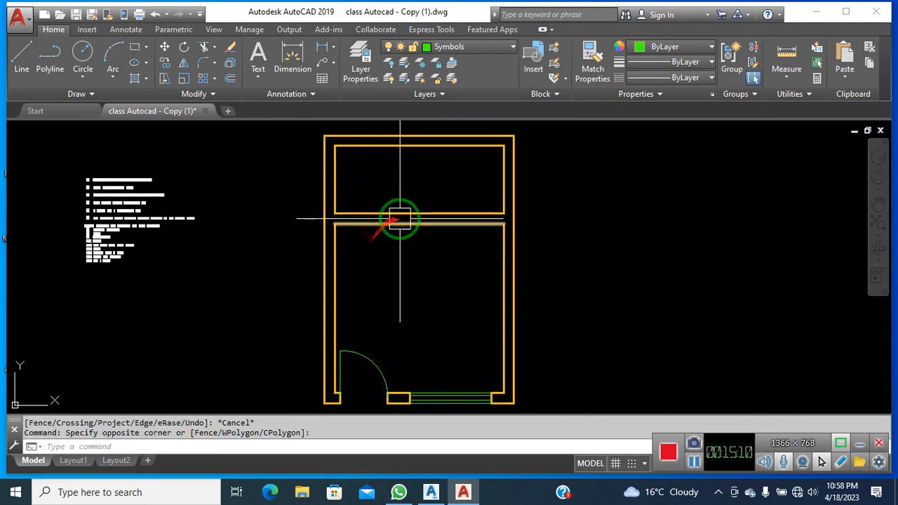
# Offset the upper space's left inner wall line 20" to the right, inside the space.
pyautogui.scroll(3, 355, 177)
pyautogui.moveTo(372, 192); pyautogui.dragTo(355, 226, button='middle')
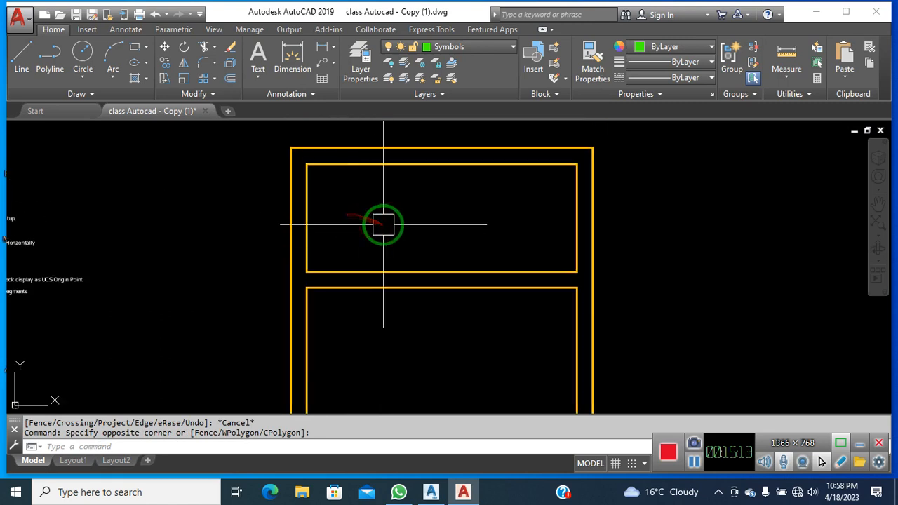
pyautogui.press('Return')
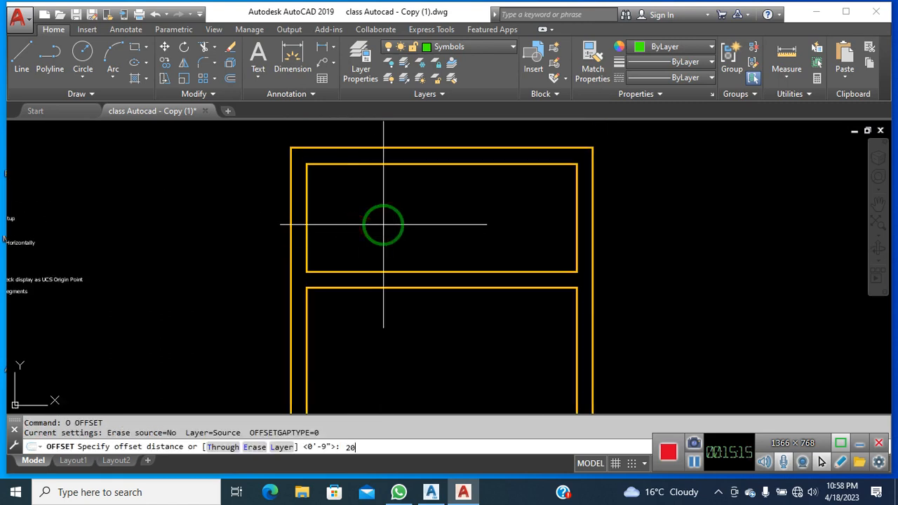
pyautogui.write('20')
pyautogui.press('Return')
pyautogui.click(309, 223)
pyautogui.click(359, 223)
pyautogui.press('Escape')
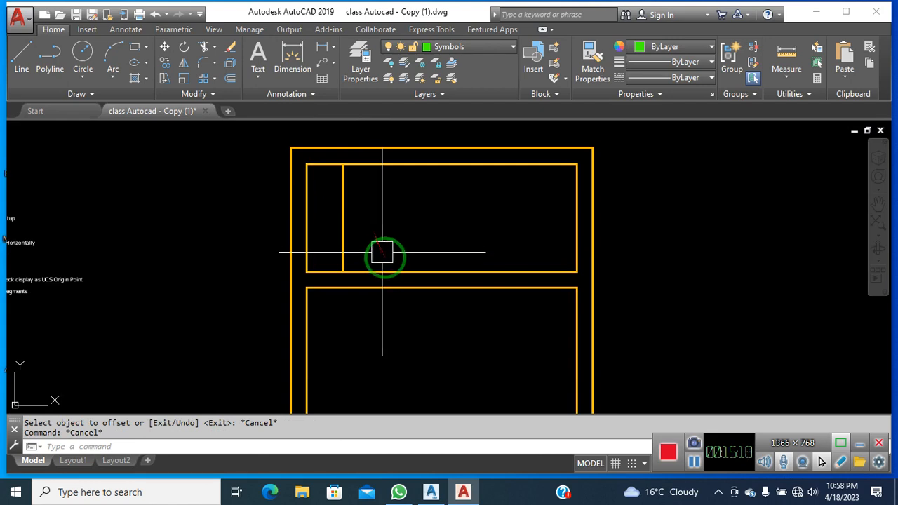
# Draw a line 5" to the right from the offset line's lower end, continuing down across the partition to its lower face.
pyautogui.write('l')
pyautogui.press('Return')
pyautogui.scroll(2, 352, 277)
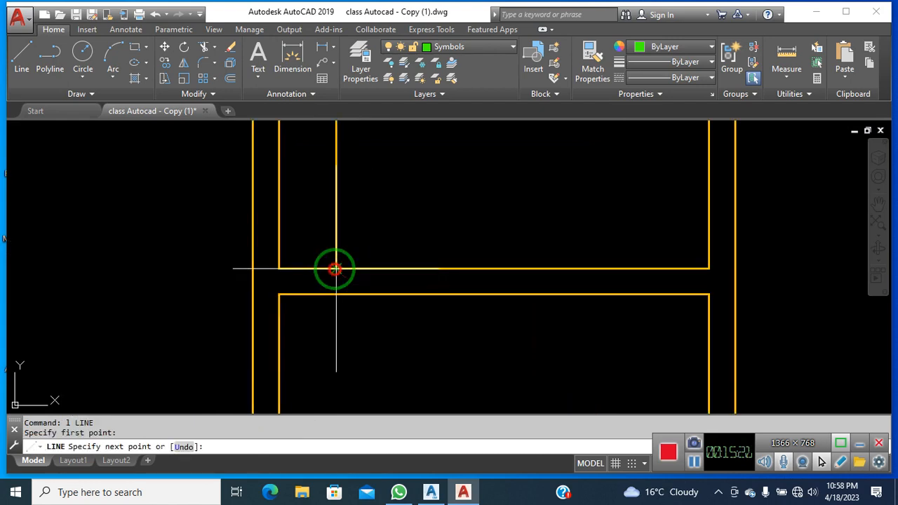
pyautogui.write('5')
pyautogui.press('Return')
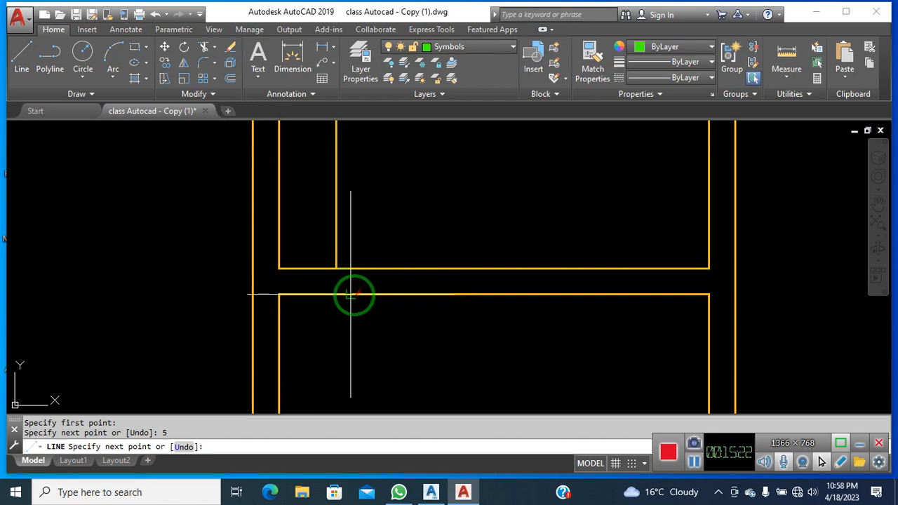
pyautogui.click(353, 295)
pyautogui.press('Escape')
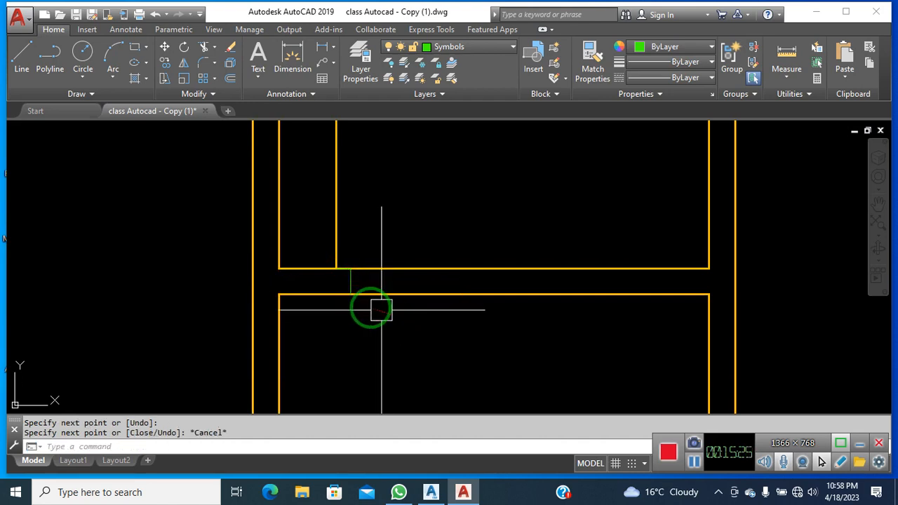
# Erase the short vertical line just drawn across the partition.
pyautogui.scroll(2, 355, 301)
pyautogui.click(355, 279)
pyautogui.scroll(2, 353, 265)
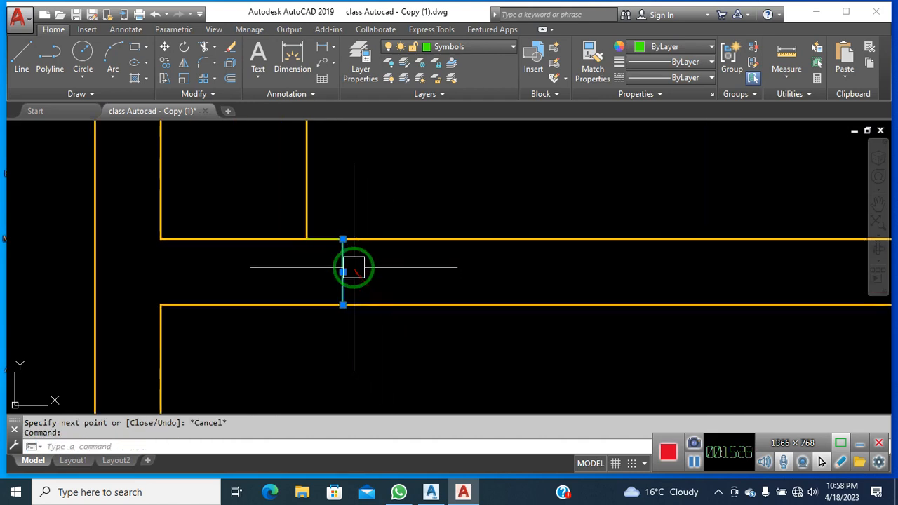
pyautogui.press('Delete')
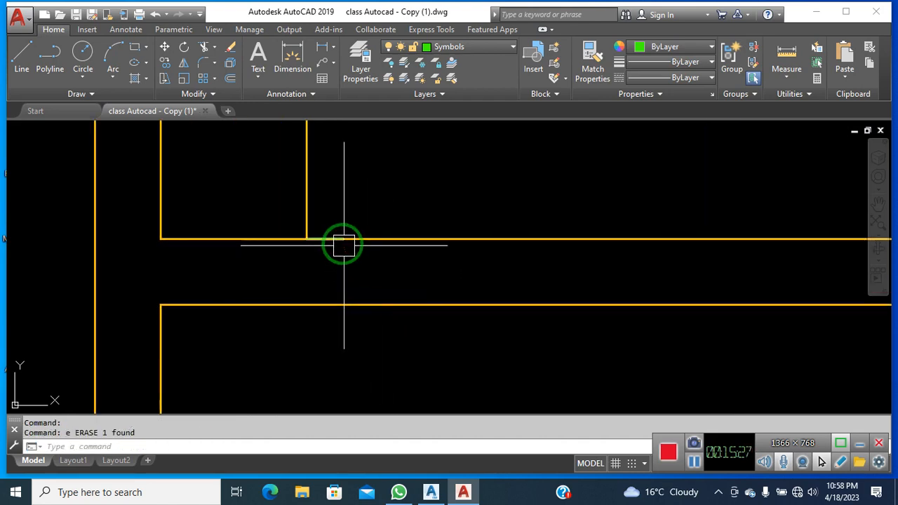
# Make the Wall layer current and draw a line 5" right from the offset line's lower end, continuing down to the partition's lower face.
pyautogui.click(481, 47)
pyautogui.click(457, 111)
pyautogui.press('Escape')
pyautogui.doubleClick(437, 179)
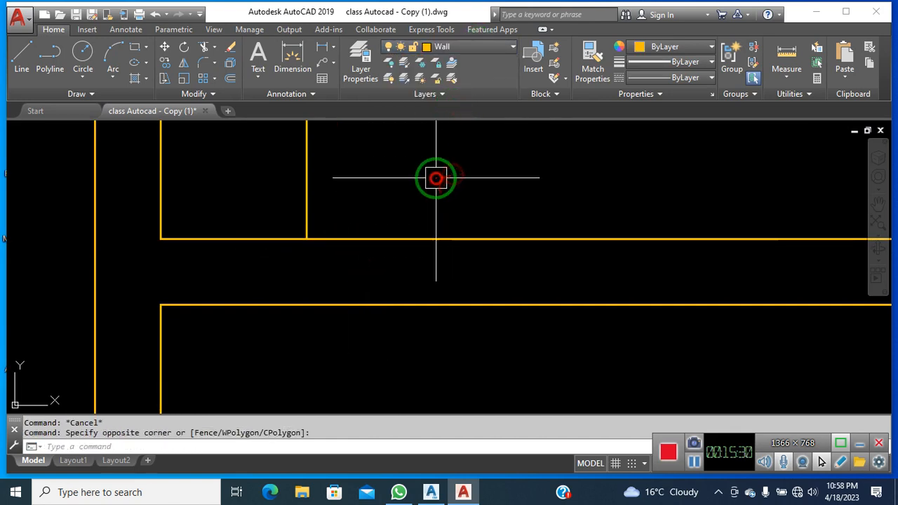
pyautogui.write('l')
pyautogui.press('space')
pyautogui.click(308, 238)
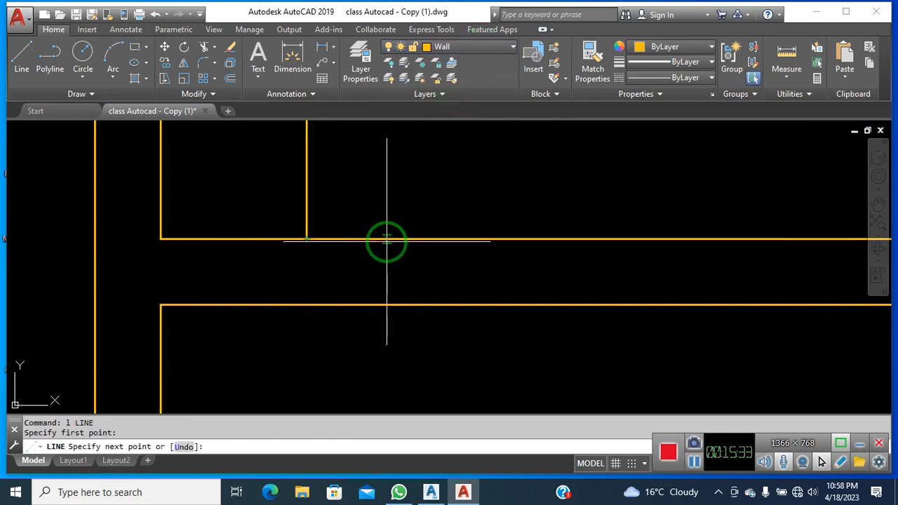
pyautogui.write('5')
pyautogui.press('space')
pyautogui.click(343, 309)
pyautogui.press('Escape')
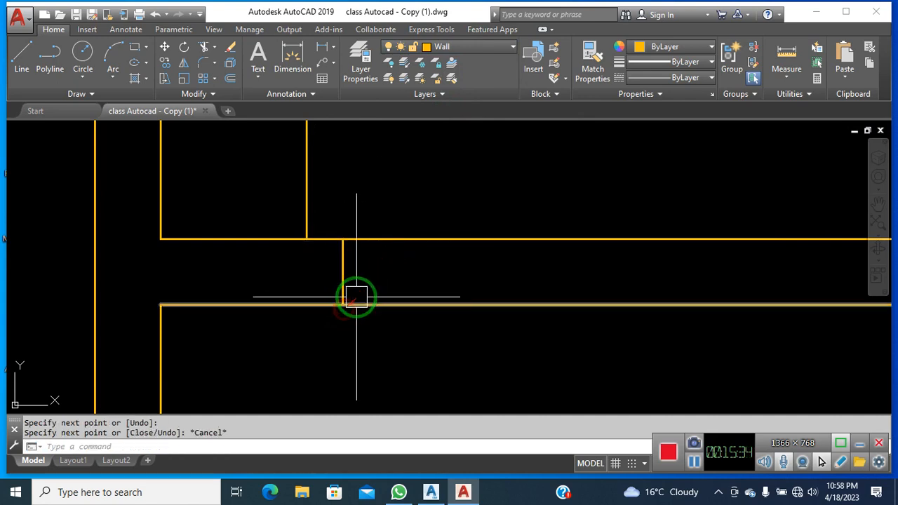
# Draw a diagonal line from the offset line's upper end to the upper space's lower-left inner corner.
pyautogui.scroll(-4, 356, 297)
pyautogui.moveTo(450, 262)
pyautogui.mouseDown(button='middle')
pyautogui.moveTo(440, 343)
pyautogui.moveTo(443, 319)
pyautogui.mouseUp(button='middle')
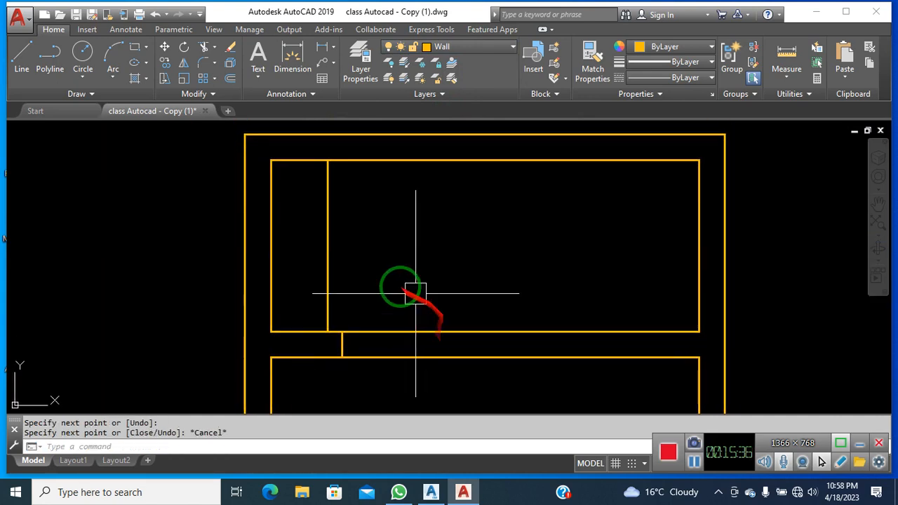
pyautogui.write('l')
pyautogui.press('space')
pyautogui.click(328, 160)
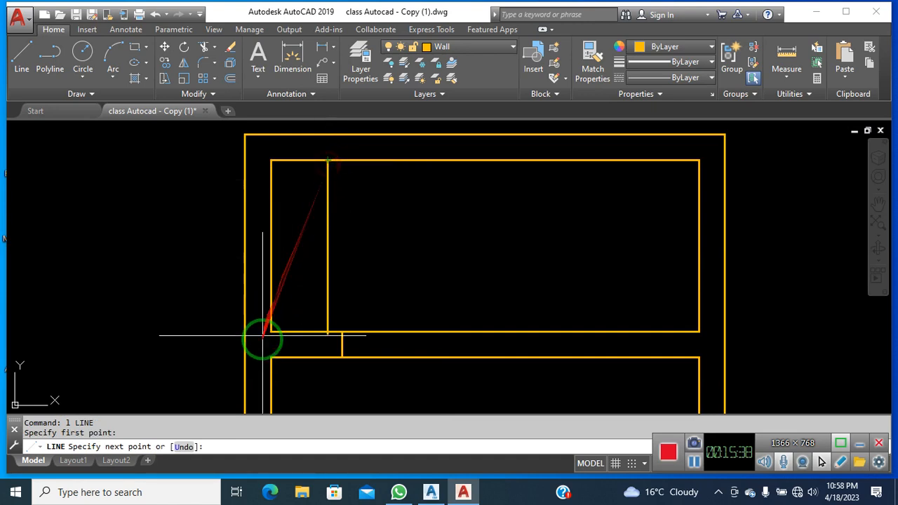
pyautogui.click(271, 331)
pyautogui.press('Escape')
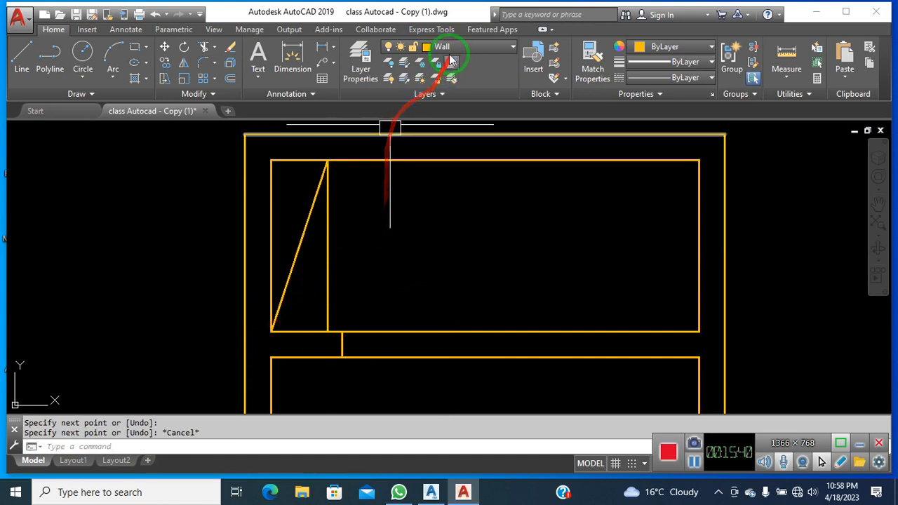
# Move the diagonal and the 20" offset line in the upper space to the Symbols layer.
pyautogui.click(364, 225)
pyautogui.click(315, 196)
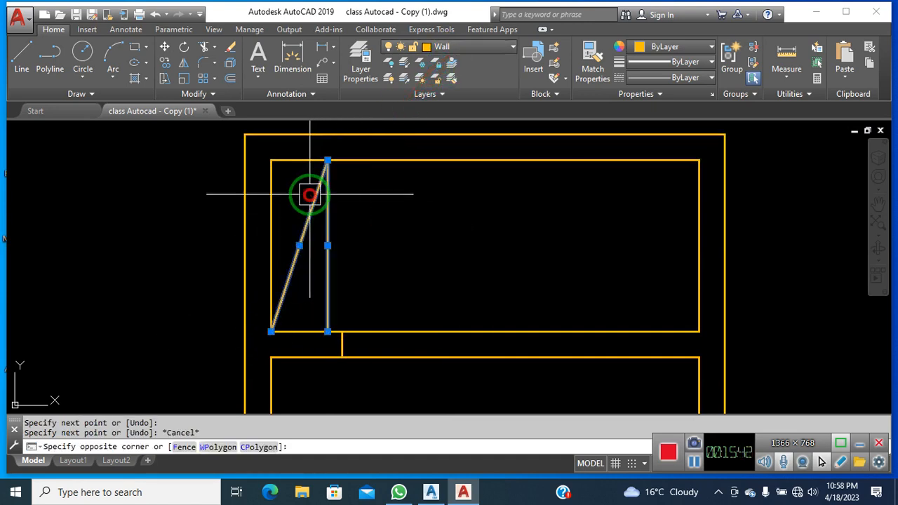
pyautogui.click(460, 47)
pyautogui.click(466, 93)
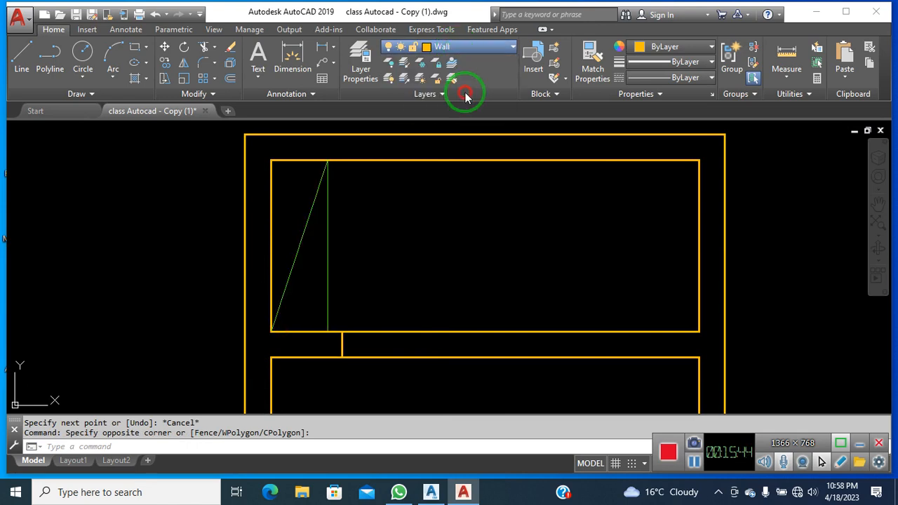
pyautogui.press('Escape')
pyautogui.press('Escape')
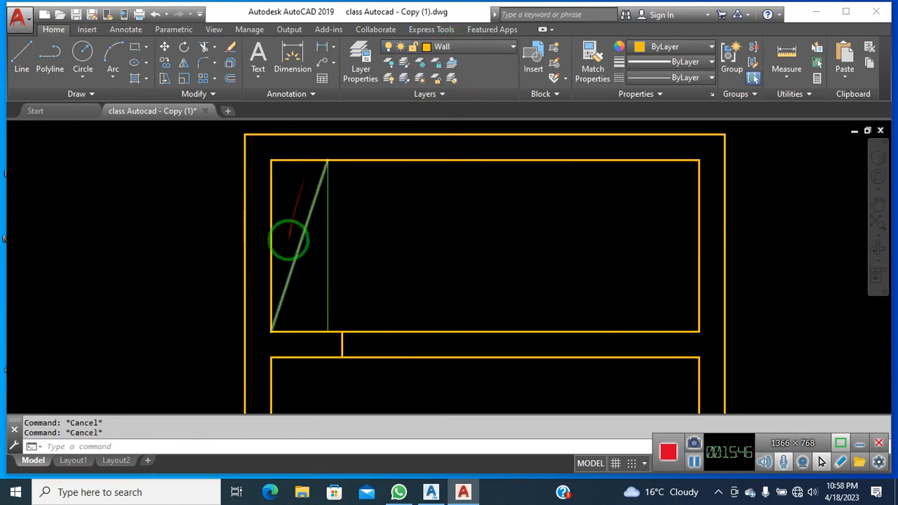
pyautogui.scroll(-2, 288, 242)
pyautogui.moveTo(337, 281); pyautogui.dragTo(281, 257, button='middle')
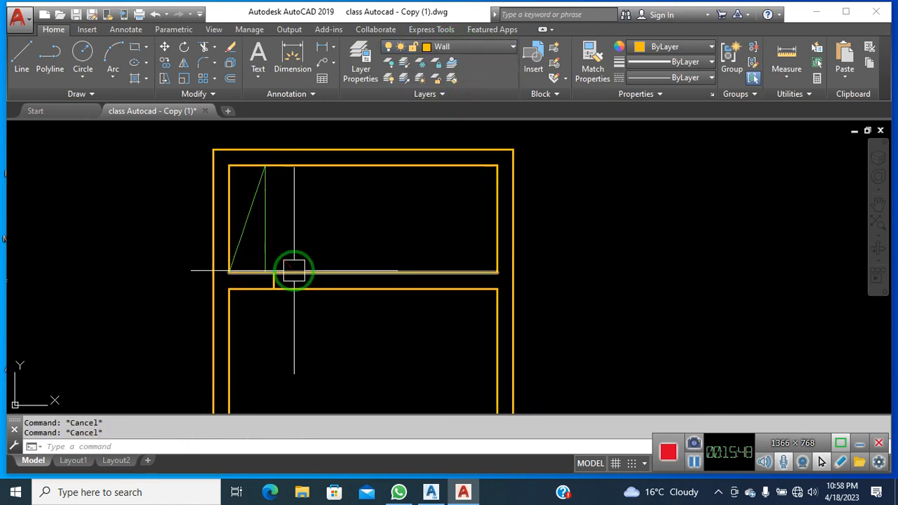
pyautogui.press('Escape')
pyautogui.click(430, 217)
pyautogui.click(407, 229)
pyautogui.press('Escape')
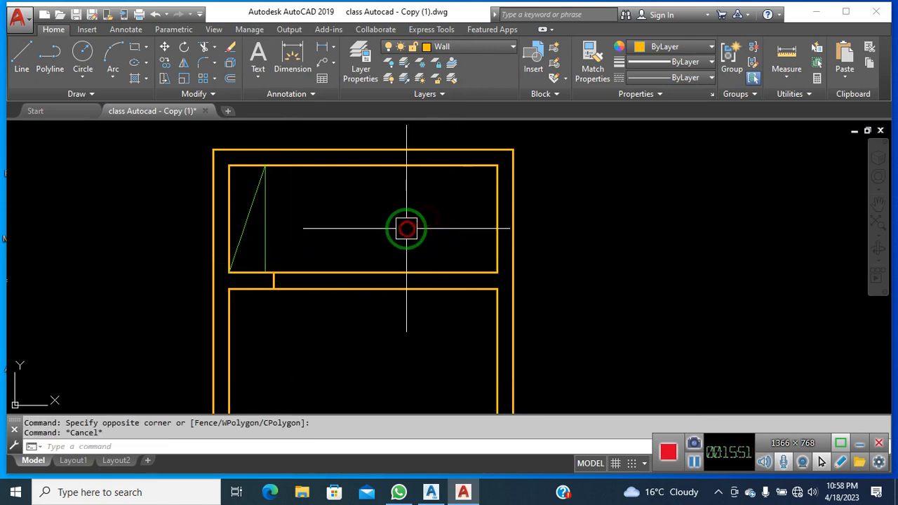
pyautogui.write('o')
pyautogui.press('Return')
pyautogui.press('Return')
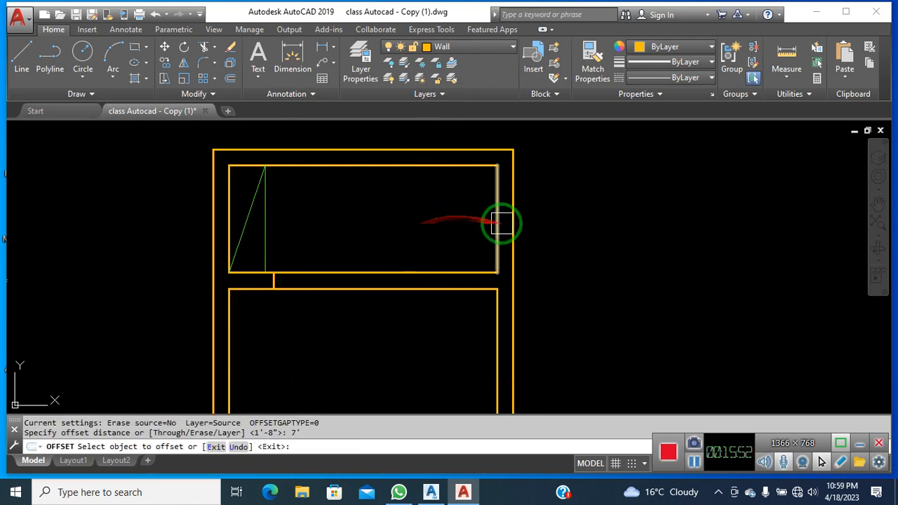
pyautogui.click(497, 223)
pyautogui.press('Escape')
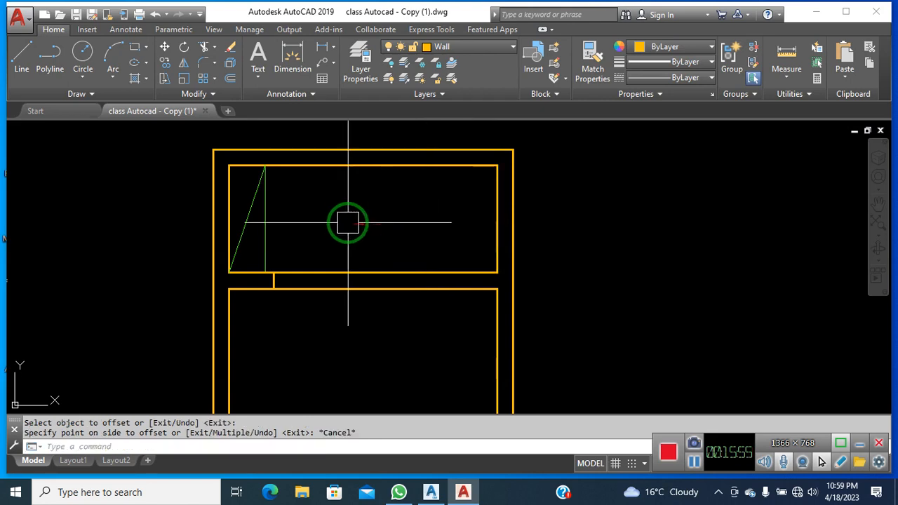
# Offset the upper space's right inner wall line 6' to the left.
pyautogui.write('o')
pyautogui.press('Return')
pyautogui.write('6')
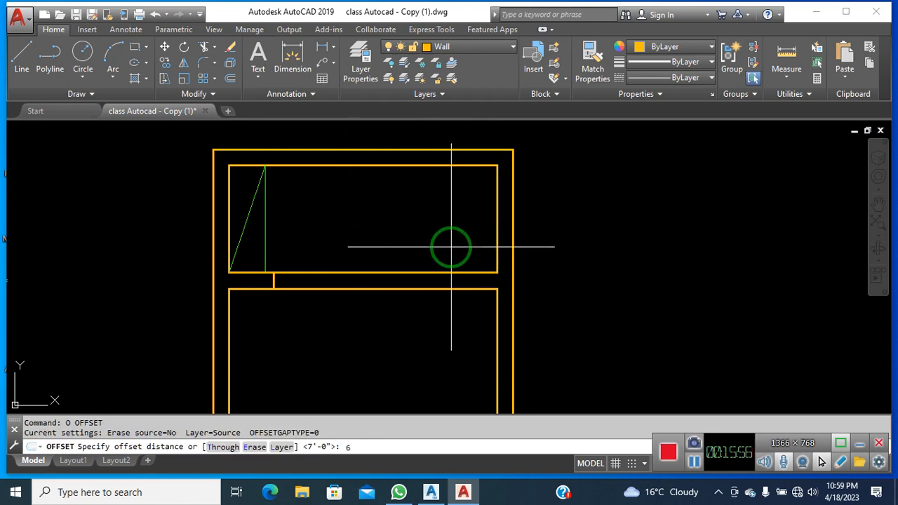
pyautogui.press('Return')
pyautogui.click(497, 232)
pyautogui.click(439, 226)
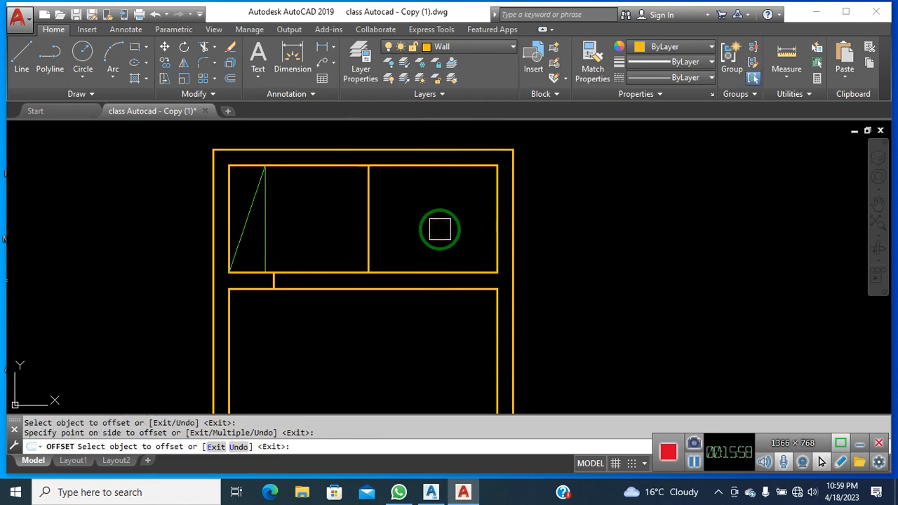
pyautogui.press('Return')
pyautogui.press('Return')
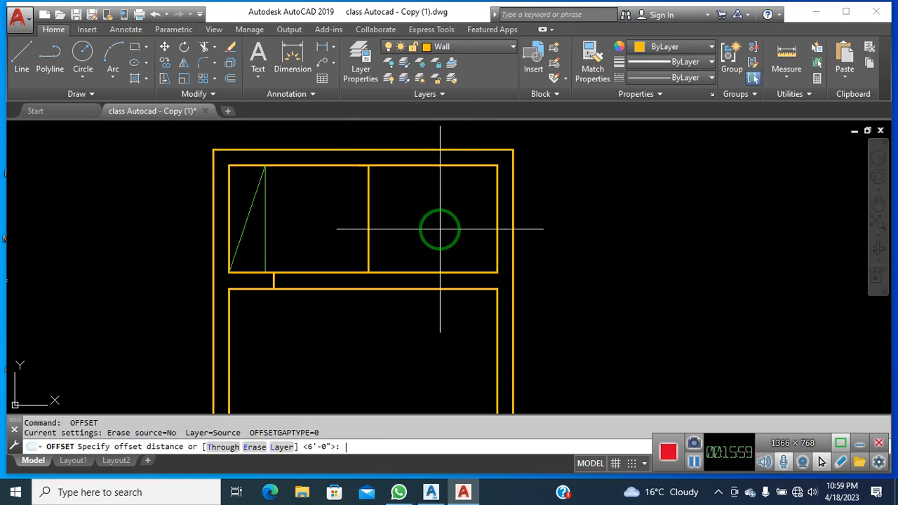
# Offset the vertical dividing line in the upper space 4.5" to the left to give the partition its thickness.
pyautogui.write('4.5')
pyautogui.press('Return')
pyautogui.click(370, 245)
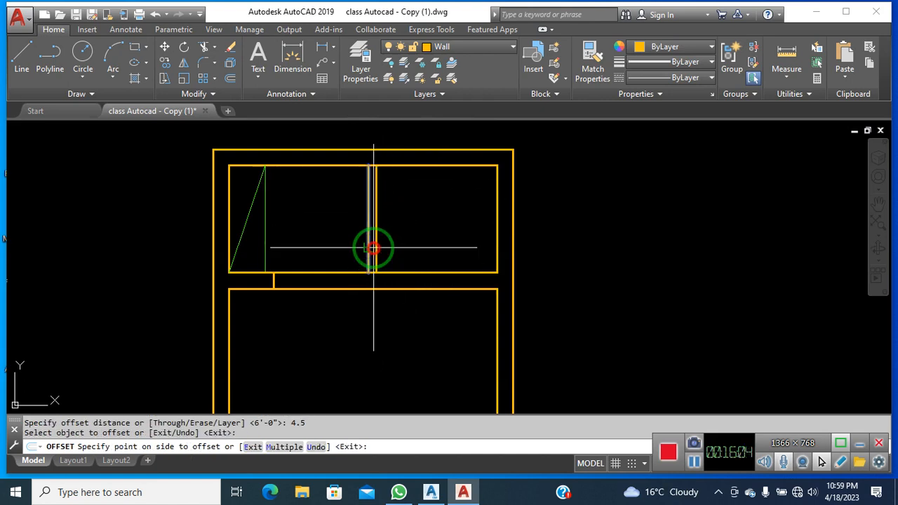
pyautogui.click(342, 238)
pyautogui.press('Escape')
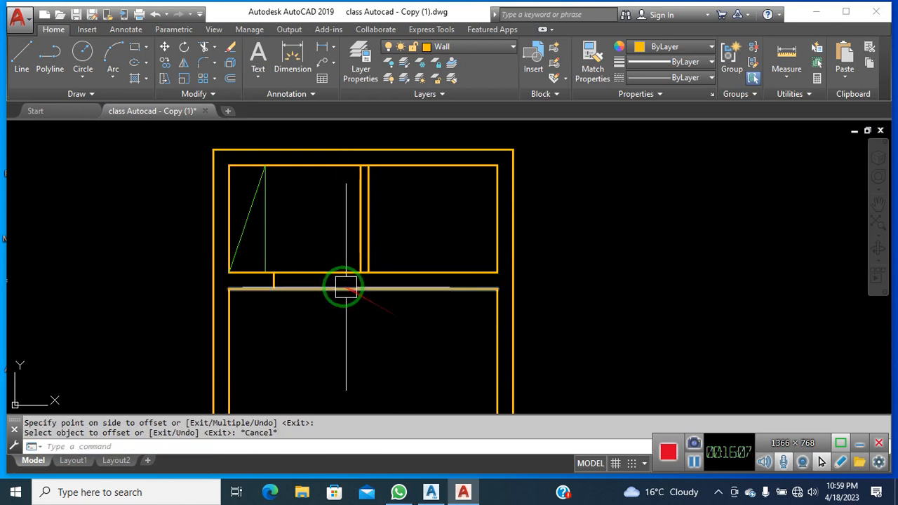
# Draw a line 5" left from the vertical partition's lower-left end, continuing down to the horizontal wall's lower face.
pyautogui.scroll(2, 341, 285)
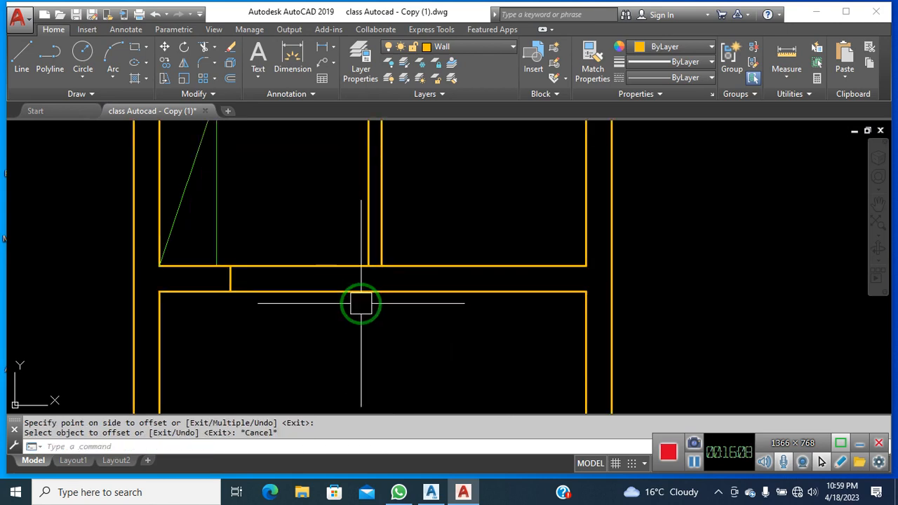
pyautogui.write('l')
pyautogui.press('Return')
pyautogui.click(357, 265)
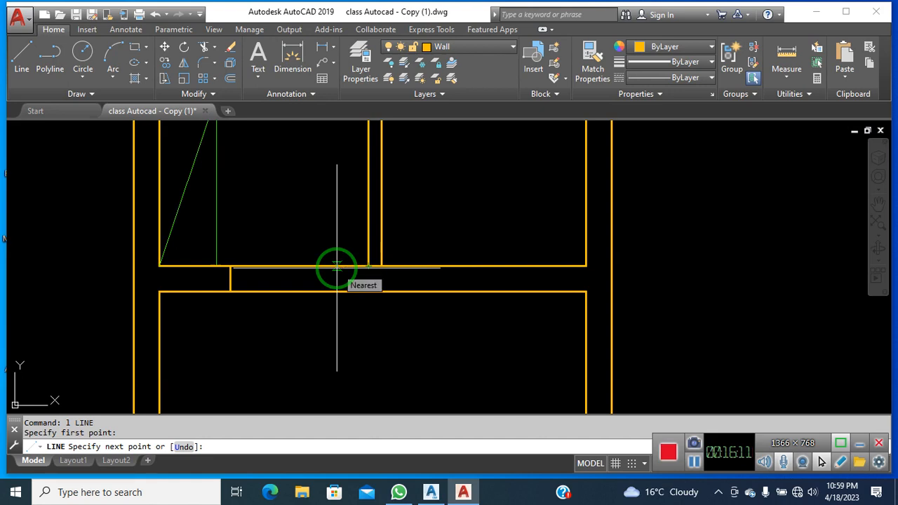
pyautogui.write('5')
pyautogui.press('Return')
pyautogui.click(355, 293)
pyautogui.press('Escape')
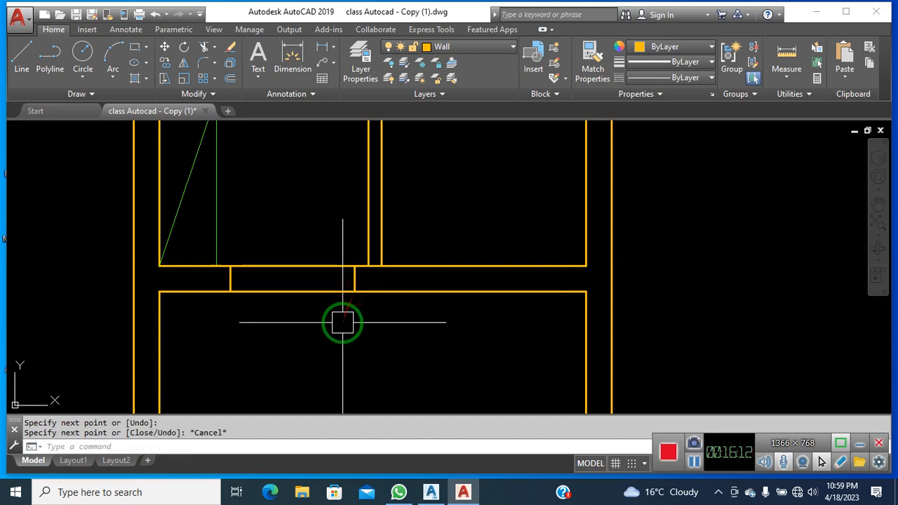
# Trim both faces of the horizontal wall between the two short jamb lines to form an opening.
pyautogui.write('tr')
pyautogui.press('Return')
pyautogui.press('Return')
pyautogui.moveTo(307, 296); pyautogui.dragTo(260, 207)
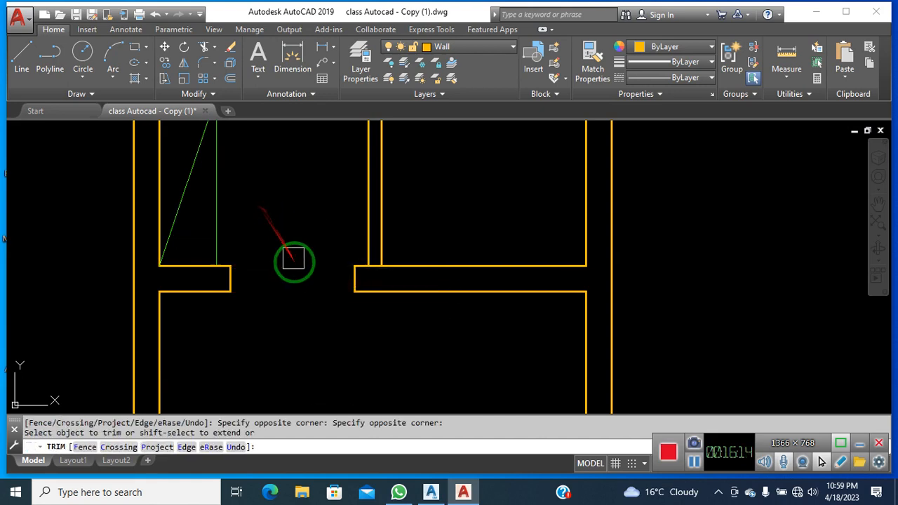
pyautogui.moveTo(300, 290); pyautogui.dragTo(325, 339, button='middle')
pyautogui.press('Escape')
pyautogui.press('Escape')
# Draw two crossing diagonal lines between the opposite corners of the opening in the horizontal wall.
pyautogui.write('l')
pyautogui.press('Return')
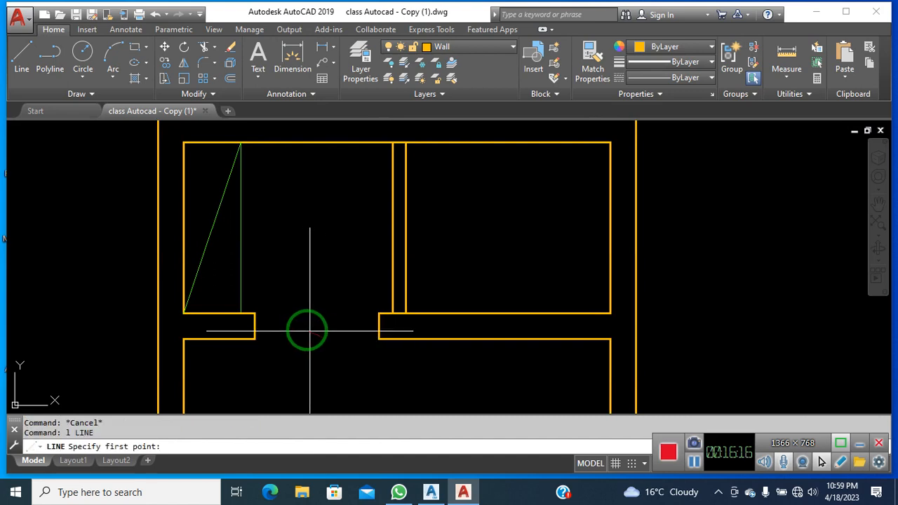
pyautogui.click(255, 313)
pyautogui.click(379, 339)
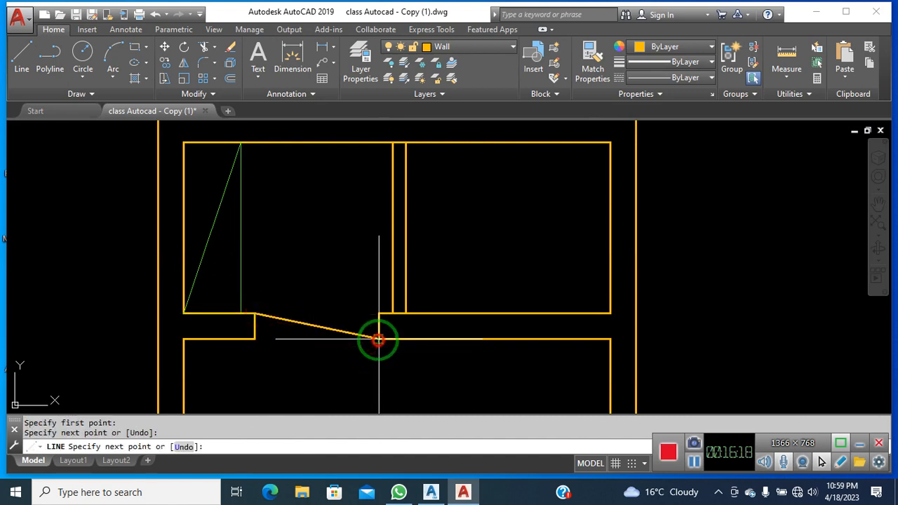
pyautogui.press('Escape')
pyautogui.press('Return')
pyautogui.click(377, 315)
pyautogui.click(255, 341)
pyautogui.press('Escape')
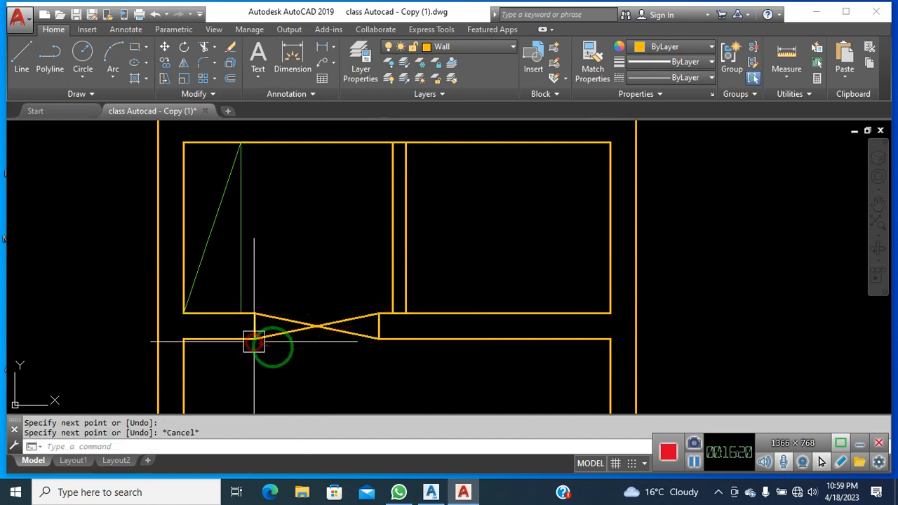
# Move the two crossing diagonals in the opening to the Symbols layer.
pyautogui.click(325, 365)
pyautogui.click(310, 302)
pyautogui.click(466, 47)
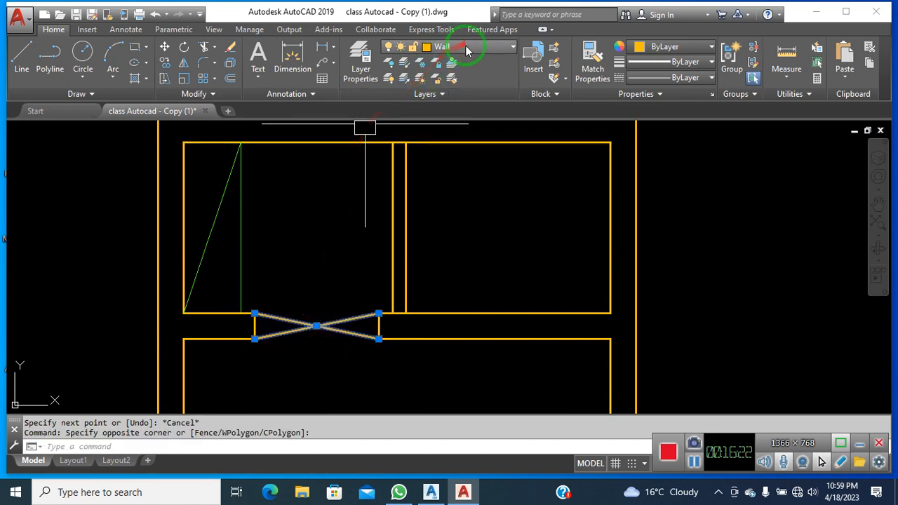
pyautogui.click(463, 95)
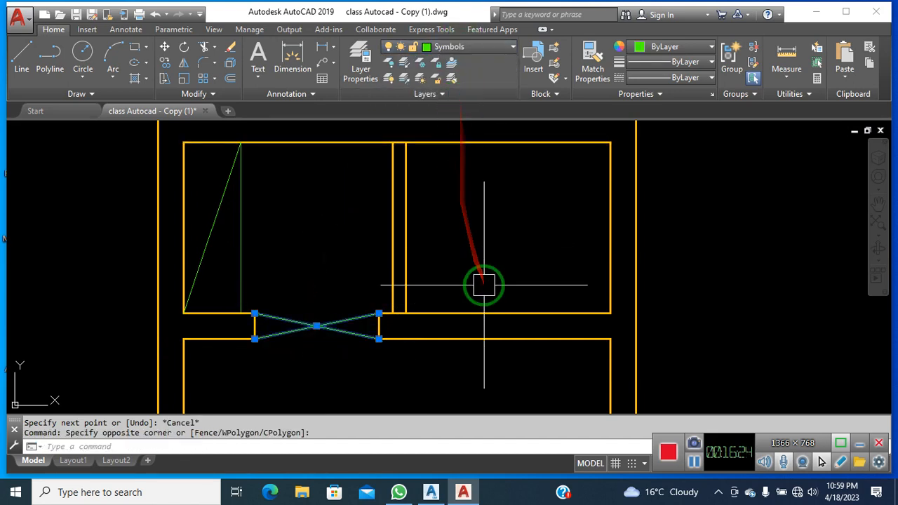
pyautogui.press('Escape')
# Draw a line 5" up from the vertical partition's lower-right end, continuing across to the partition's left face.
pyautogui.write('l')
pyautogui.press('Return')
pyautogui.scroll(2, 408, 312)
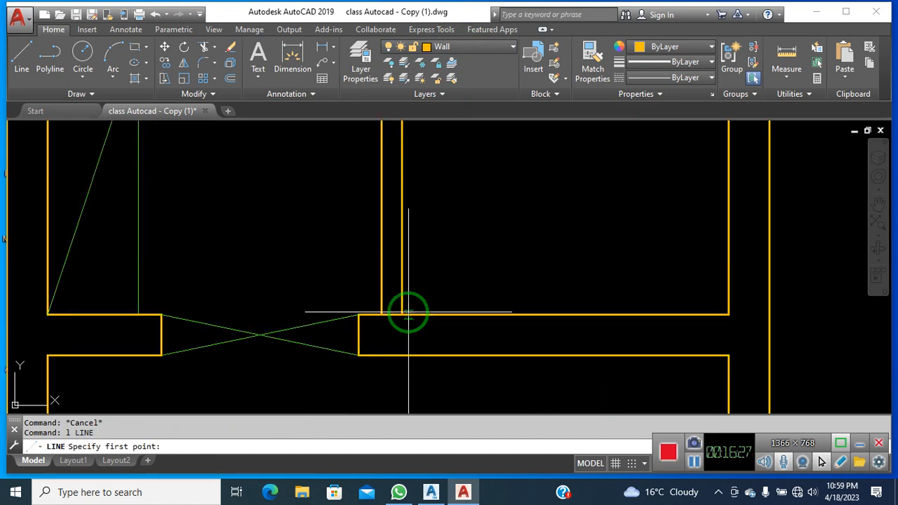
pyautogui.click(402, 315)
pyautogui.press('Return')
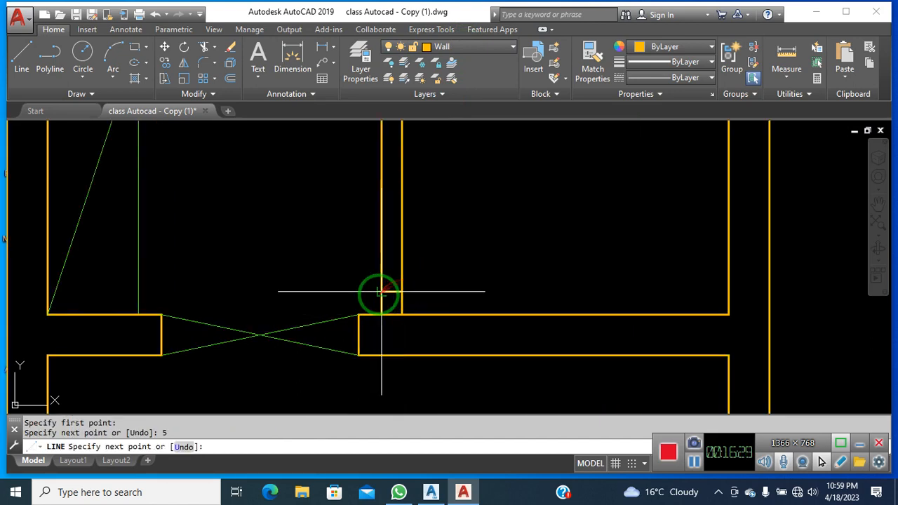
pyautogui.click(382, 293)
pyautogui.press('Escape')
# Offset the short line across the vertical partition 30" upward.
pyautogui.moveTo(421, 284); pyautogui.dragTo(433, 353, button='middle')
pyautogui.write('o')
pyautogui.press('Return')
pyautogui.write('3')
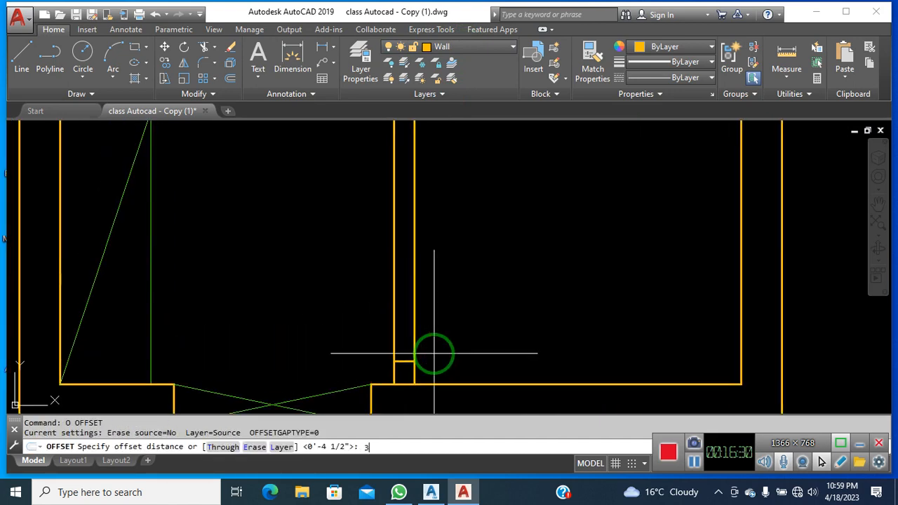
pyautogui.write('0')
pyautogui.press('Return')
pyautogui.click(411, 358)
pyautogui.click(442, 304)
pyautogui.press('Escape')
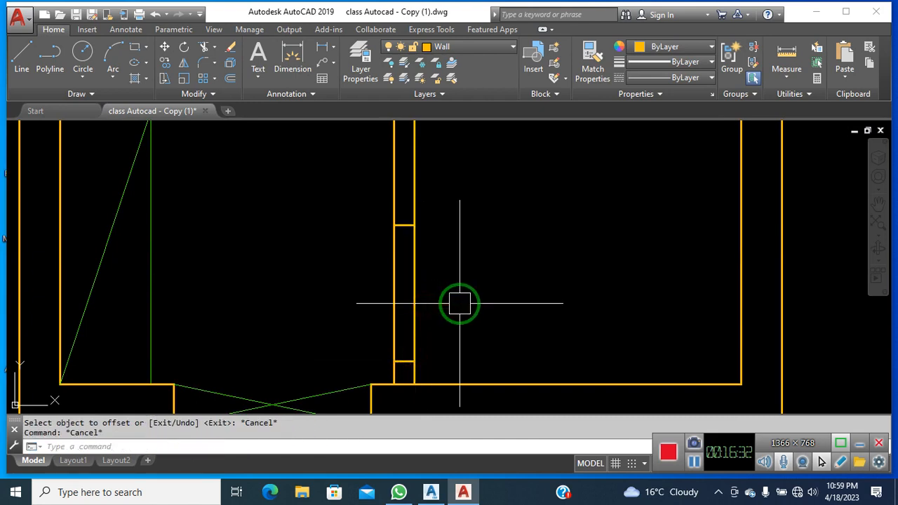
# Trim both vertical partition lines between the two short jamb lines to form a door opening.
pyautogui.write('tr')
pyautogui.press('Return')
pyautogui.press('Return')
pyautogui.click(459, 303)
pyautogui.click(360, 283)
pyautogui.scroll(-2, 414, 290)
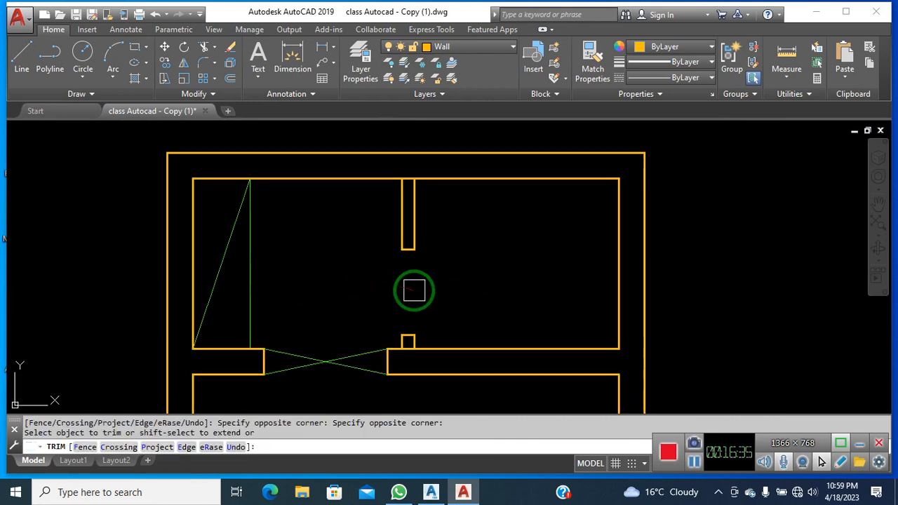
pyautogui.press('Escape')
pyautogui.press('Escape')
# Draw a 30" horizontal door leaf line to the right from the midpoint of the partition opening's lower jamb.
pyautogui.write('l')
pyautogui.press('Return')
pyautogui.click(407, 334)
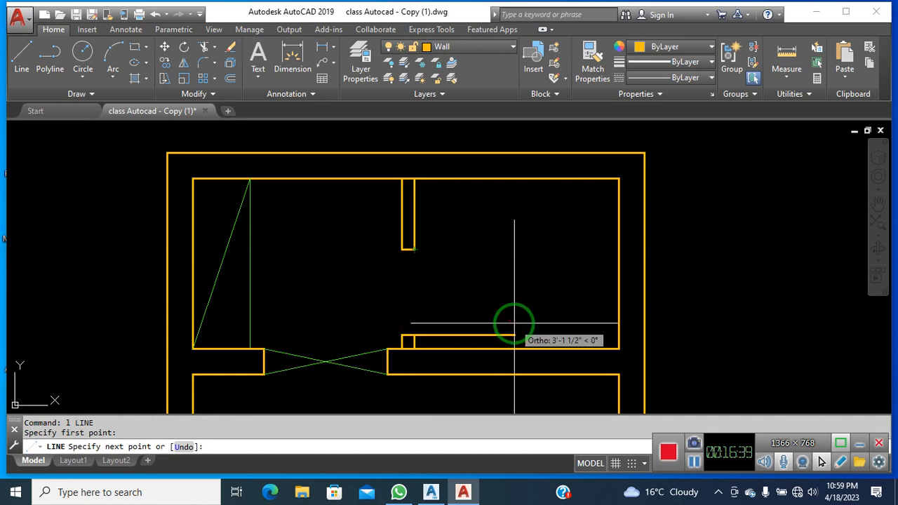
pyautogui.write('30')
pyautogui.press('Return')
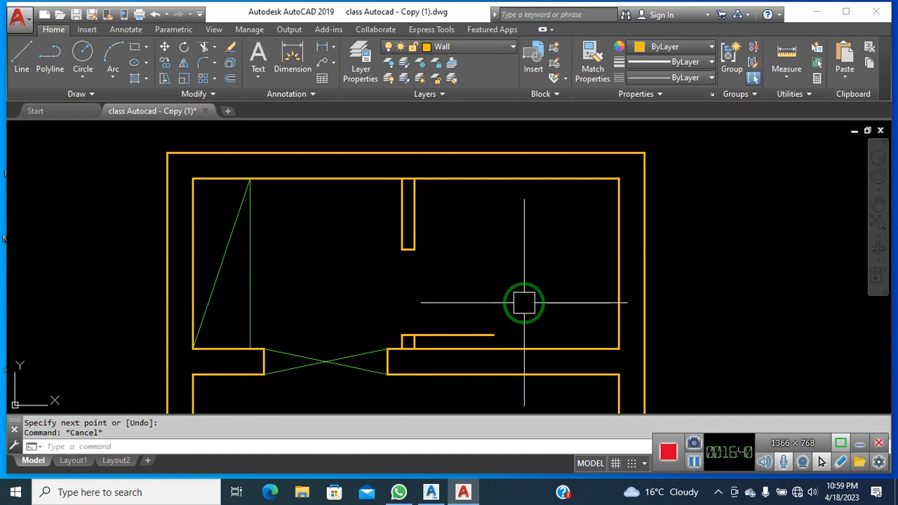
# Draw the door swing arc from the leaf's free end to the midpoint of the upper jamb.
pyautogui.press('Return')
pyautogui.click(493, 335)
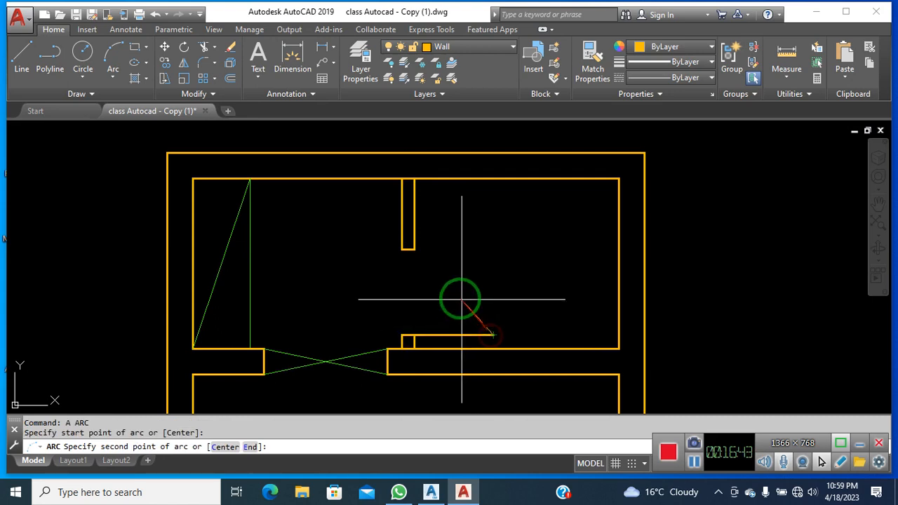
pyautogui.click(414, 249)
pyautogui.click(407, 249)
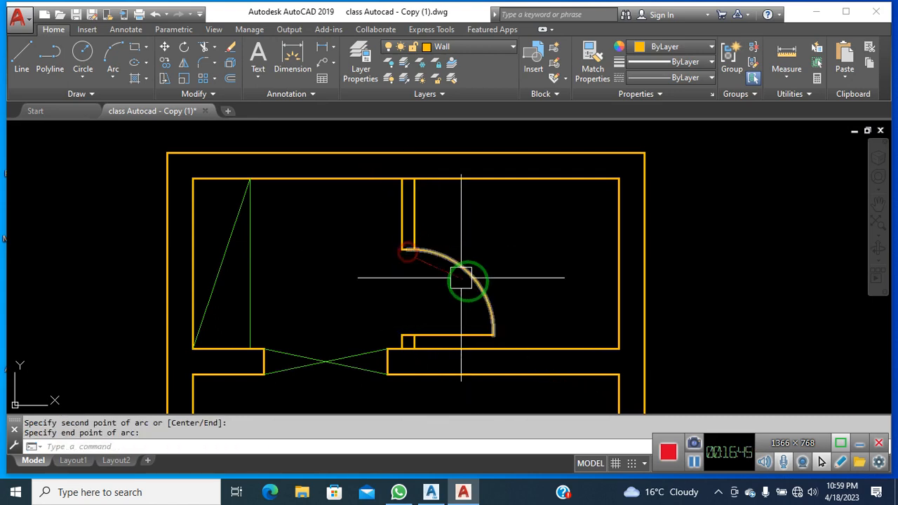
# Move the partition door's swing arc and leaf line to the Symbols layer.
pyautogui.click(472, 285)
pyautogui.click(461, 335)
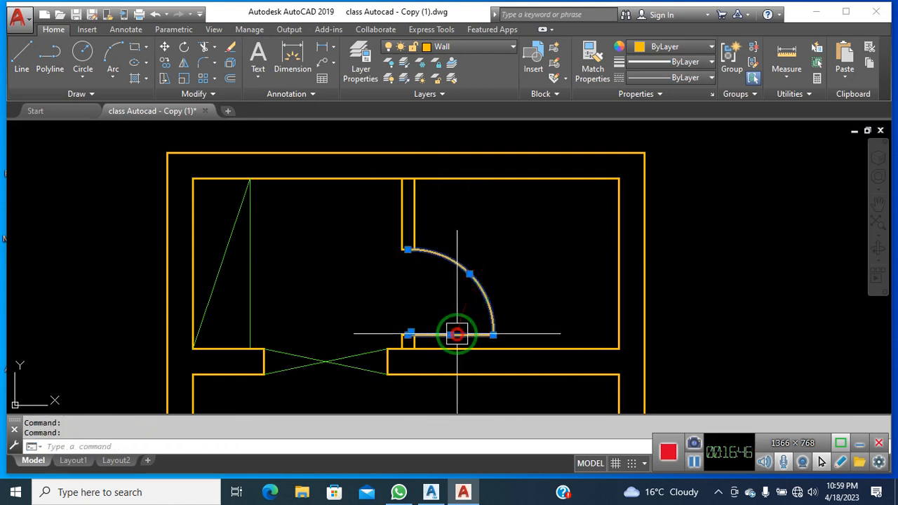
pyautogui.click(500, 56)
pyautogui.click(472, 91)
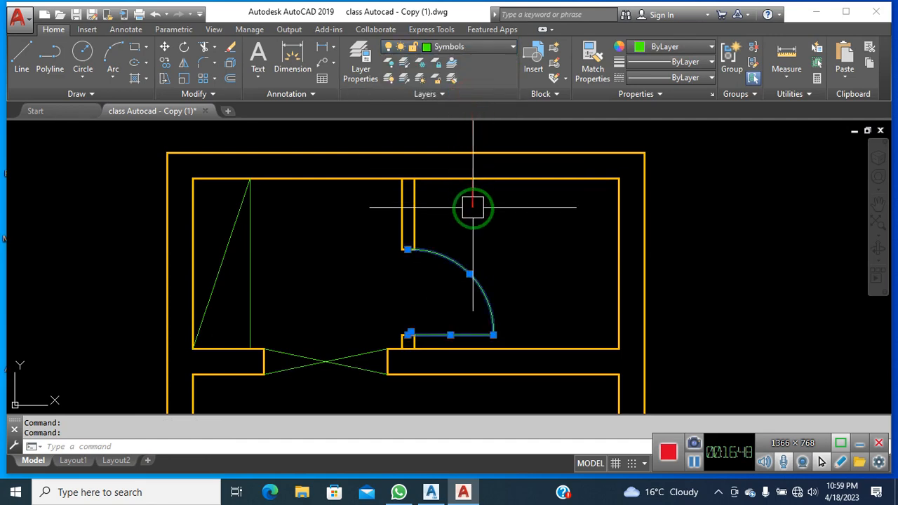
pyautogui.press('Escape')
# Trim the leftover wall line segments where the vertical partition meets the surrounding walls.
pyautogui.write('r')
pyautogui.press('space')
pyautogui.press('space')
pyautogui.scroll(6, 414, 349)
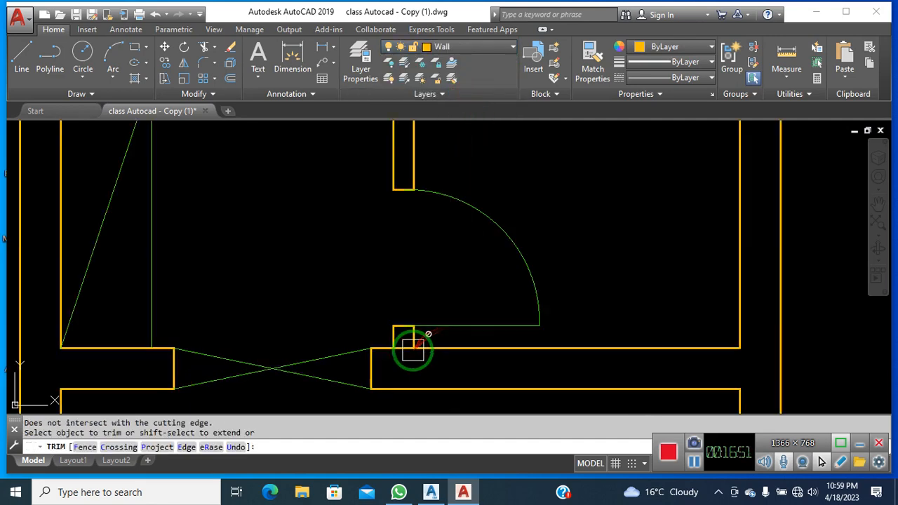
pyautogui.click(396, 350)
pyautogui.scroll(-8, 418, 297)
pyautogui.moveTo(539, 305); pyautogui.dragTo(516, 241, button='middle')
pyautogui.scroll(8, 392, 165)
pyautogui.click(367, 173)
pyautogui.scroll(-10, 425, 181)
pyautogui.press('Escape')
pyautogui.press('Escape')
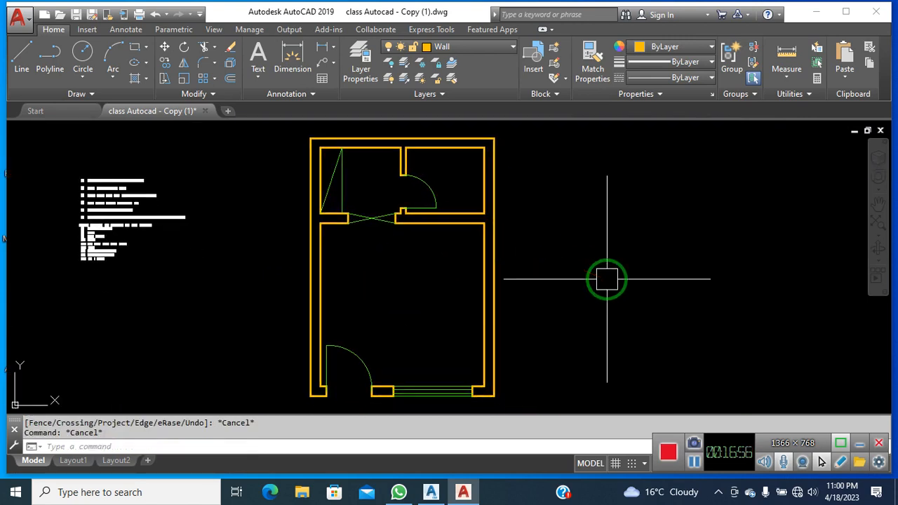